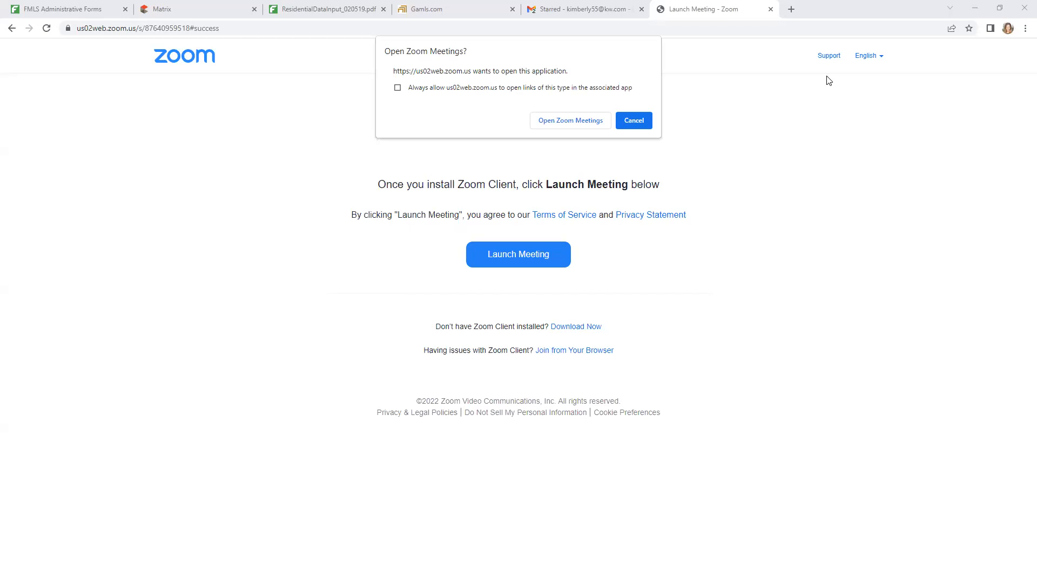
Switch to the FMLS site, go to its member home page and close the open ResidentialDataInput_020519.pdf.
click(79, 12)
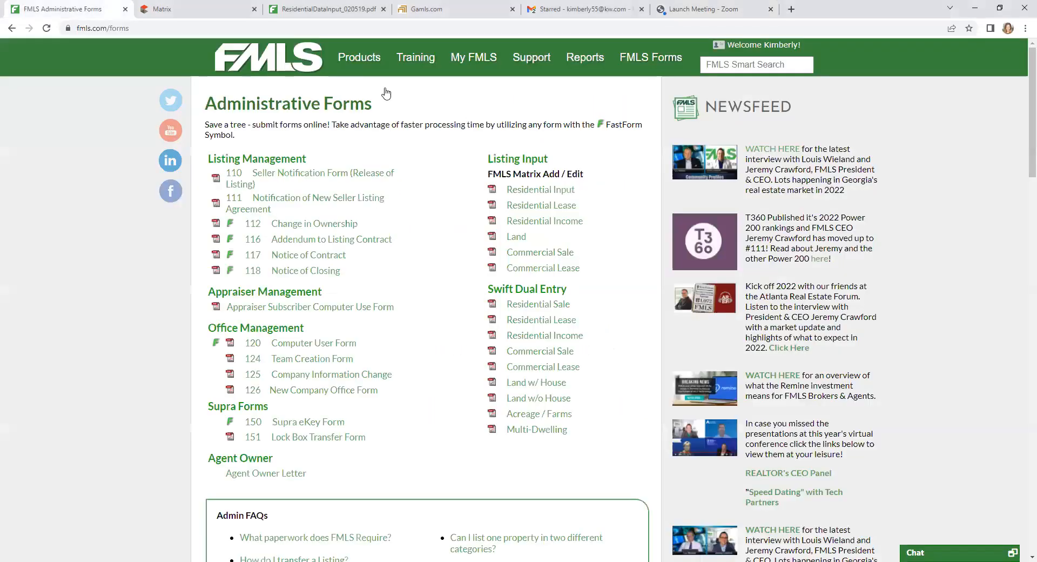
click(290, 67)
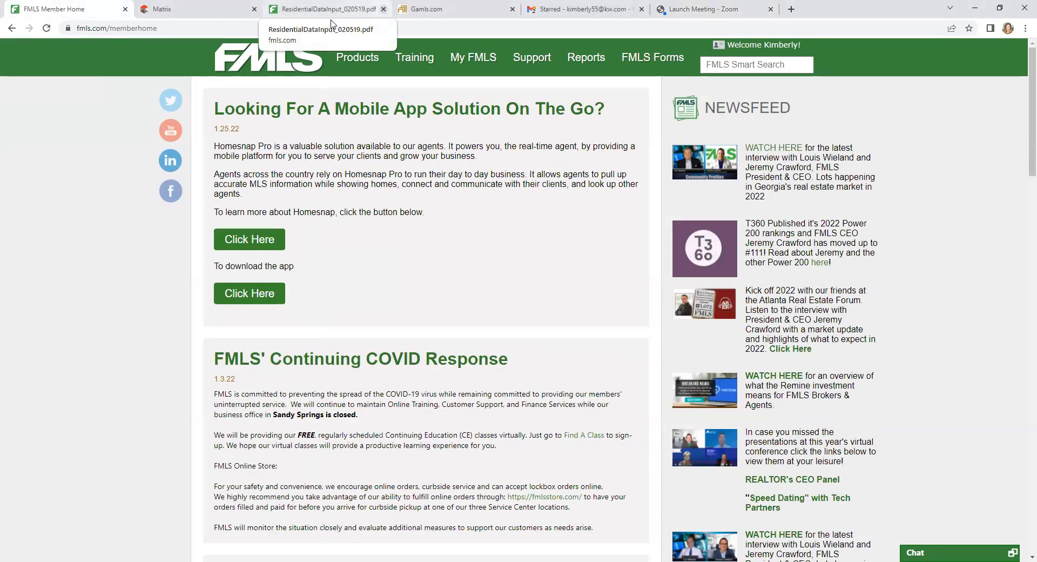
click(383, 8)
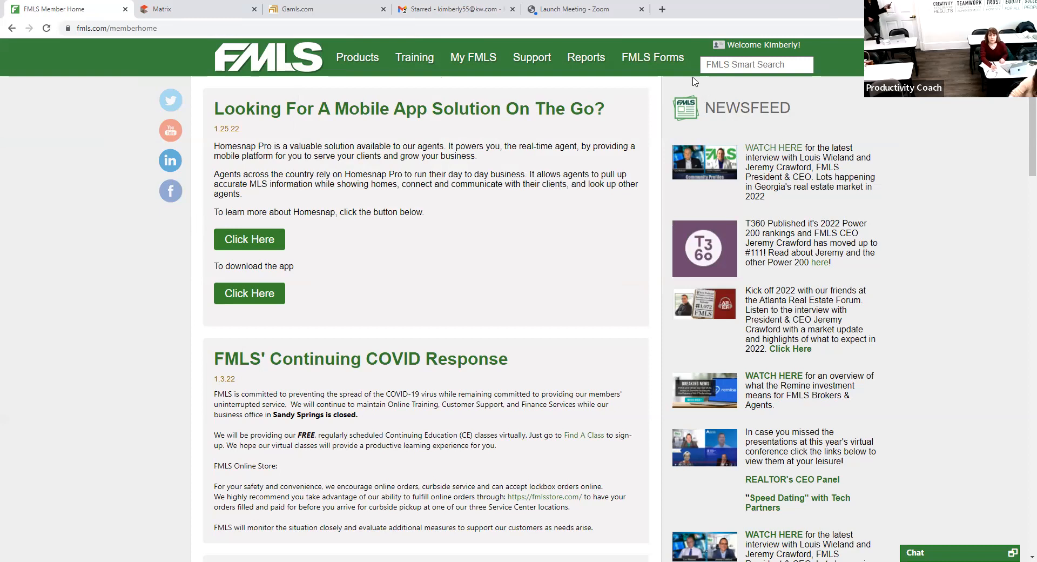
Open the Residential Input PDF for FMLS Matrix Add / Edit from the FMLS form and PDF directory.
mouse_move(660, 59)
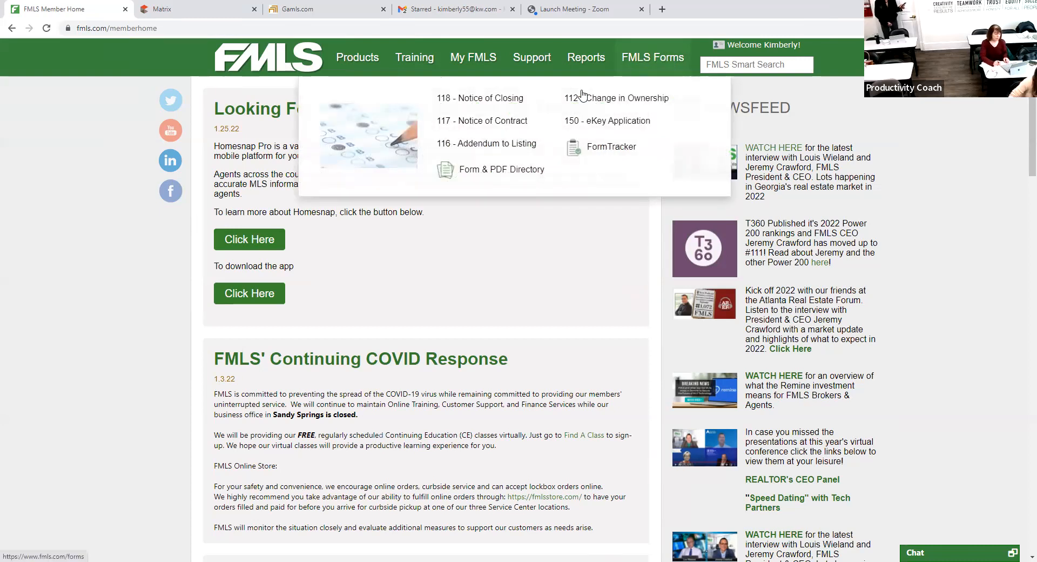
click(504, 176)
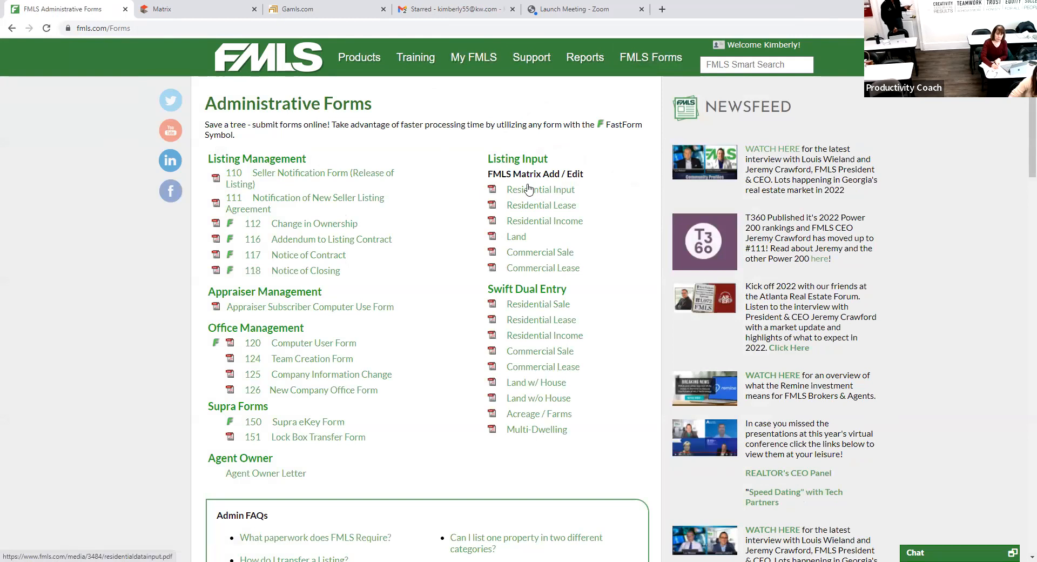
click(562, 190)
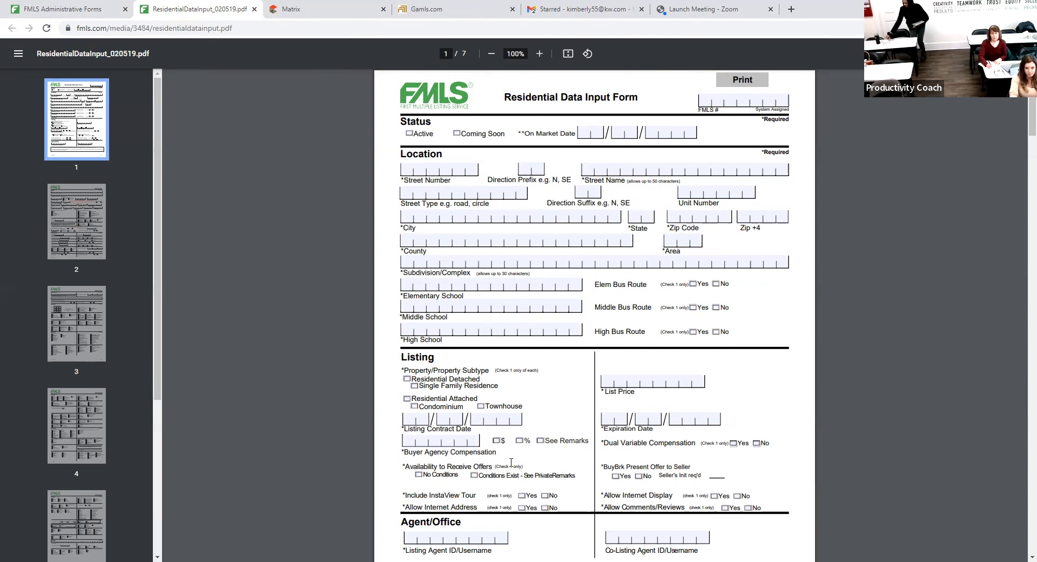
Review the Residential Data Input Form's sections from Status through Legal, Financial, Rooms, Interior, Exterior and Remarks, then return to page 1.
scroll(511, 463, down, 6)
scroll(512, 462, down, 2)
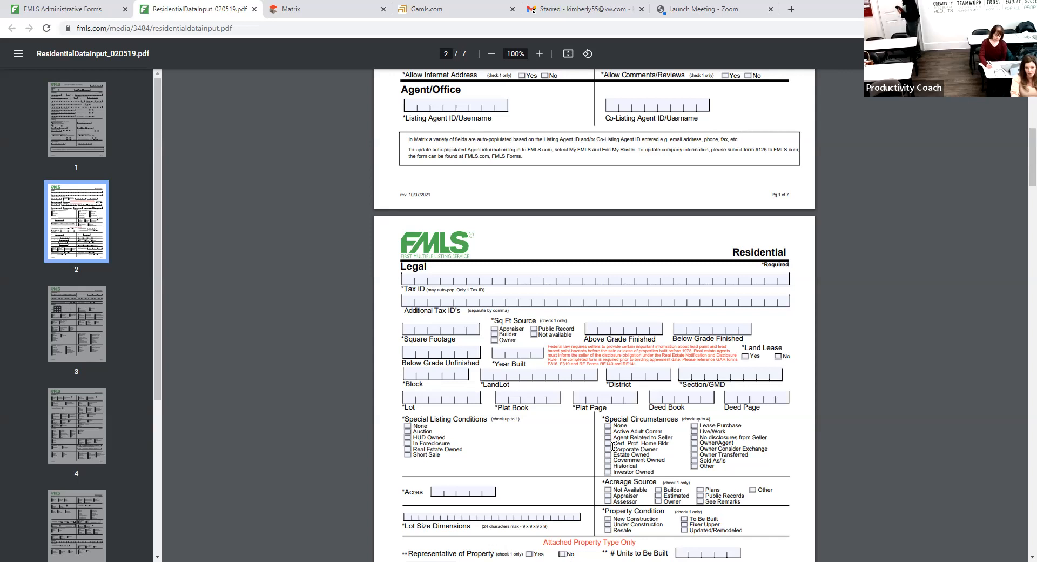
scroll(603, 400, down, 2)
scroll(608, 403, down, 4)
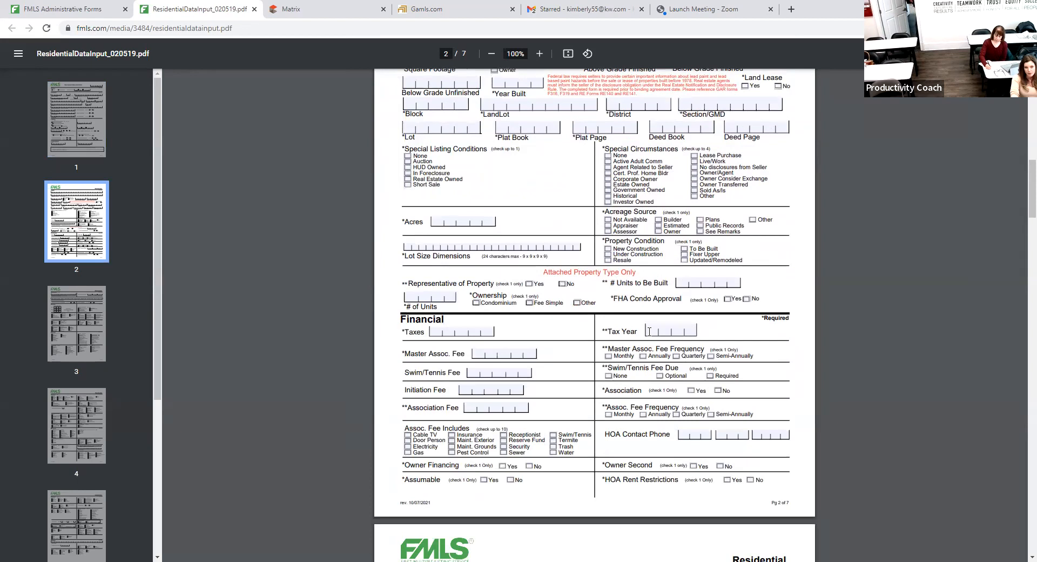
scroll(543, 432, down, 3)
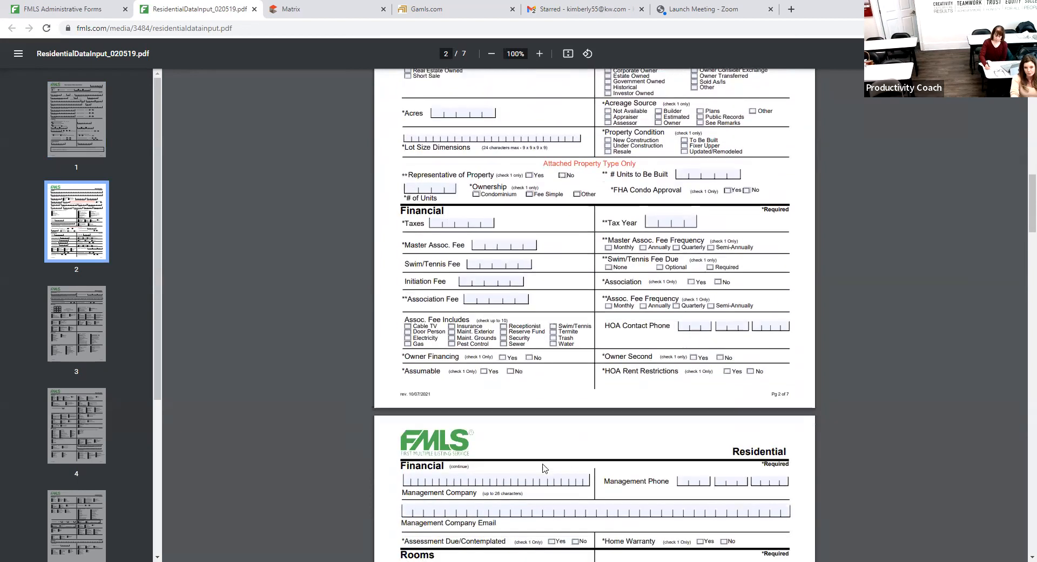
scroll(544, 468, down, 2)
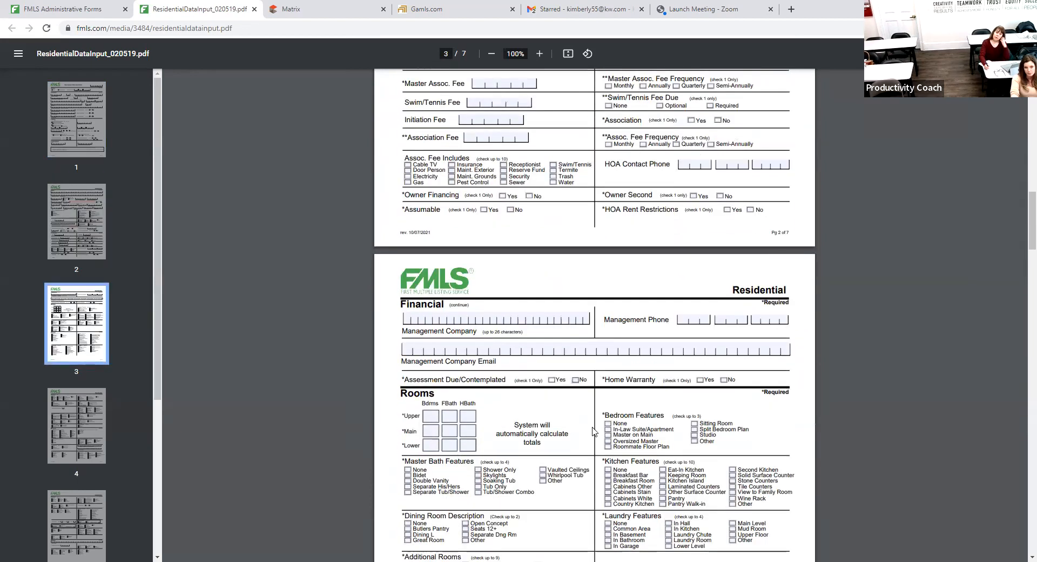
scroll(593, 431, down, 1)
scroll(665, 476, down, 2)
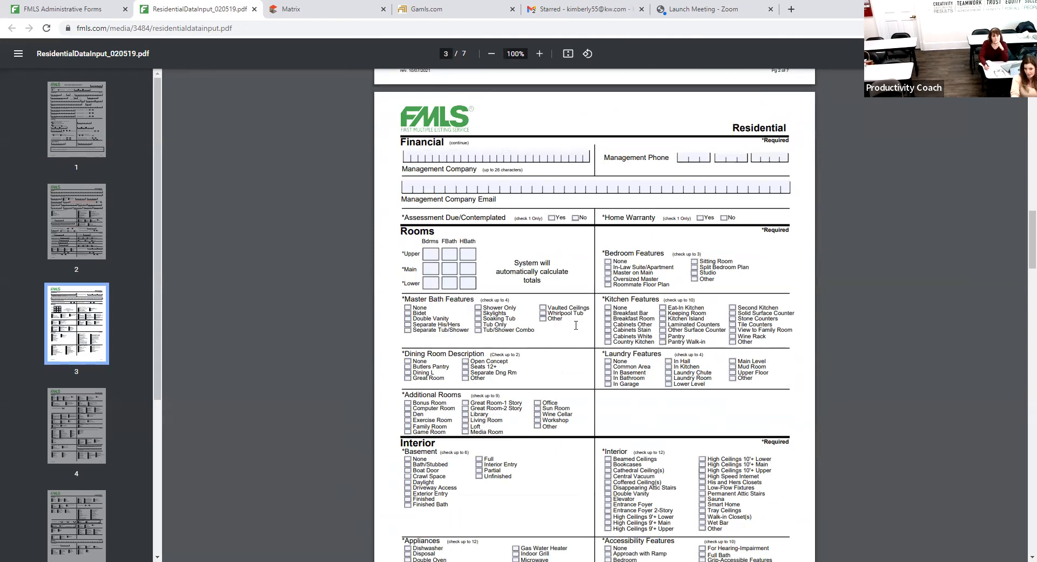
scroll(586, 484, down, 4)
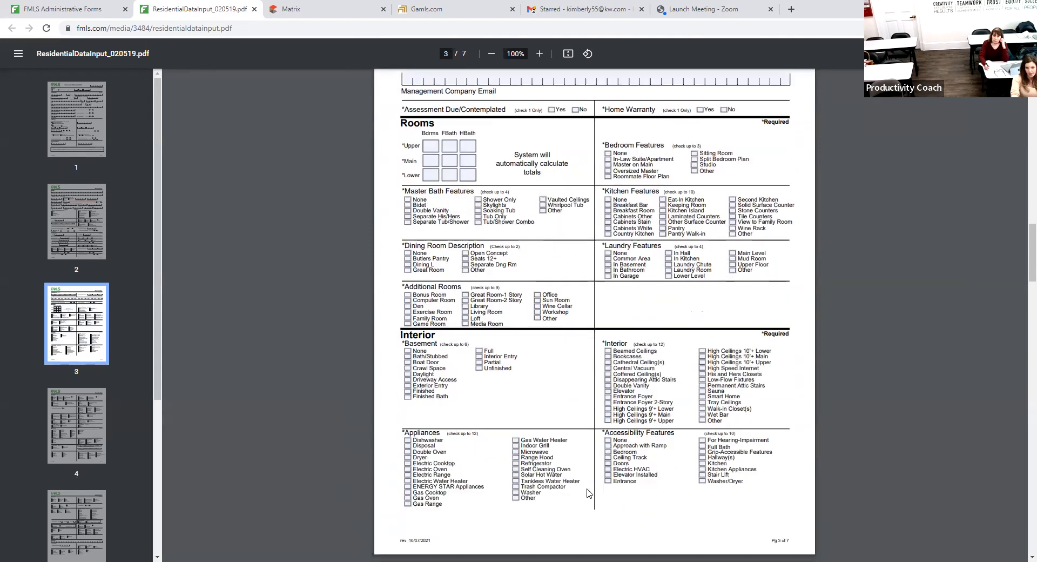
scroll(588, 492, down, 10)
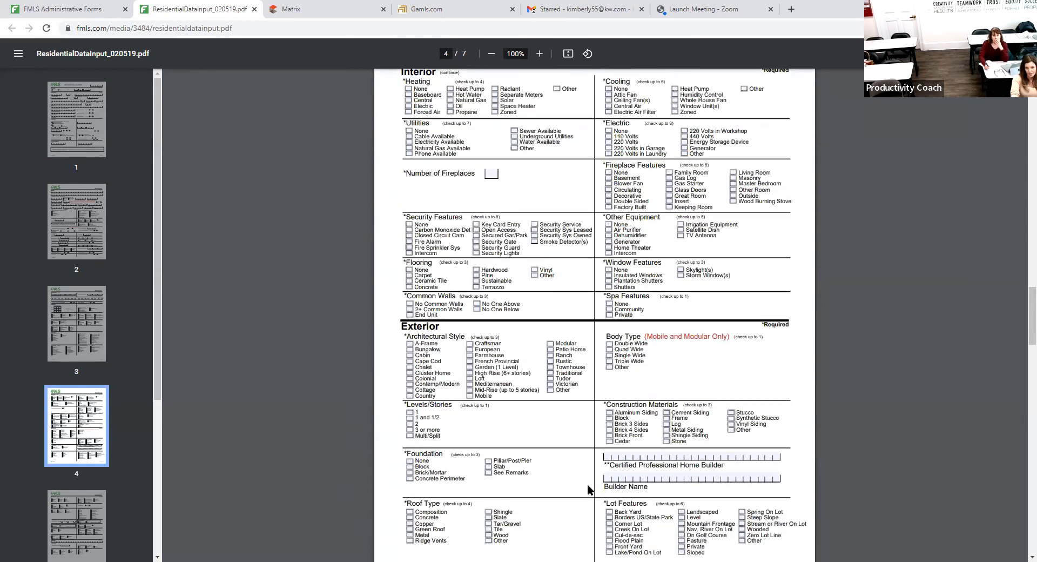
scroll(587, 488, down, 8)
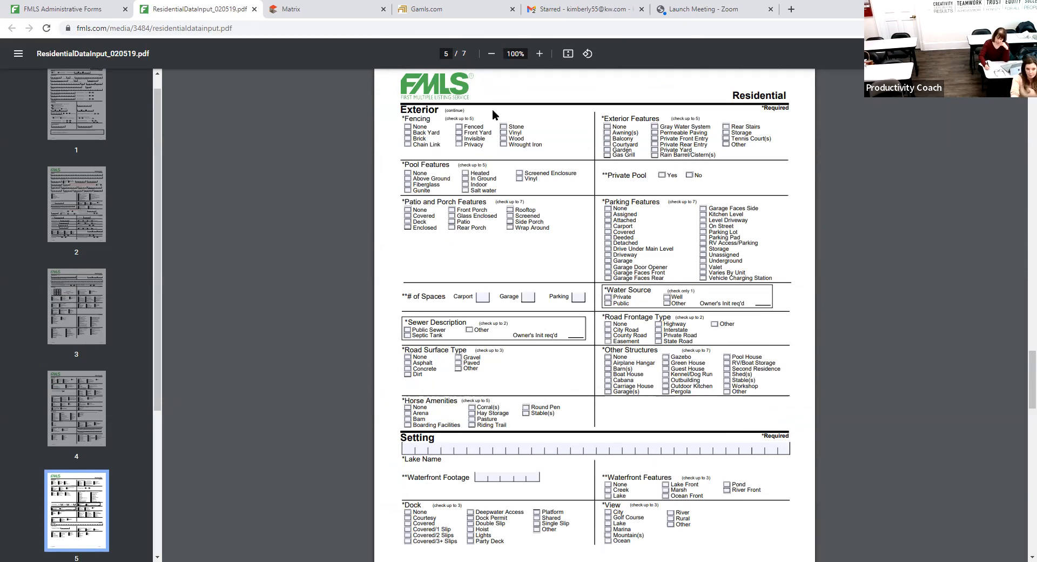
scroll(392, 406, down, 2)
scroll(400, 408, down, 3)
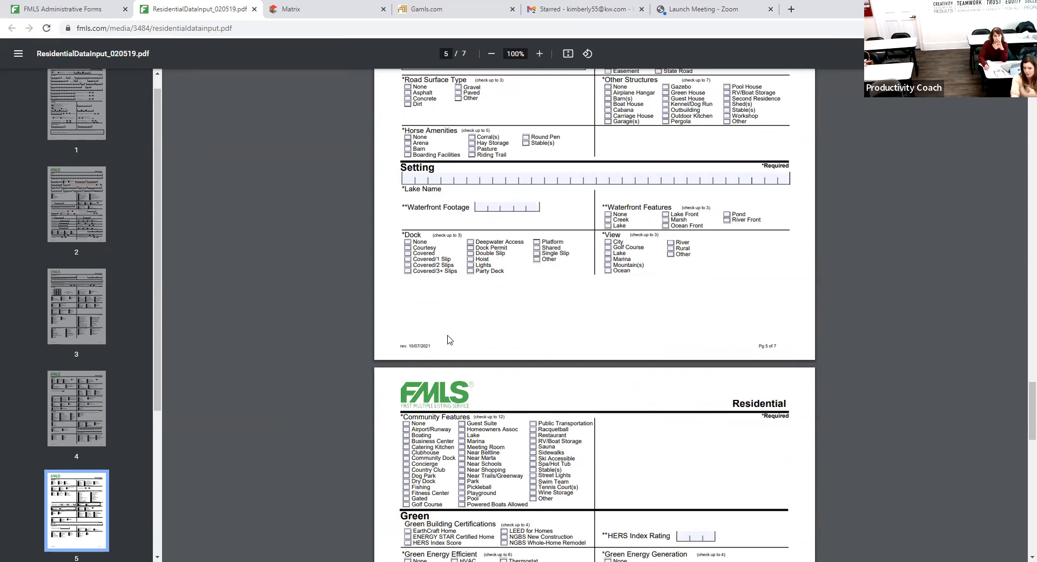
scroll(479, 393, down, 2)
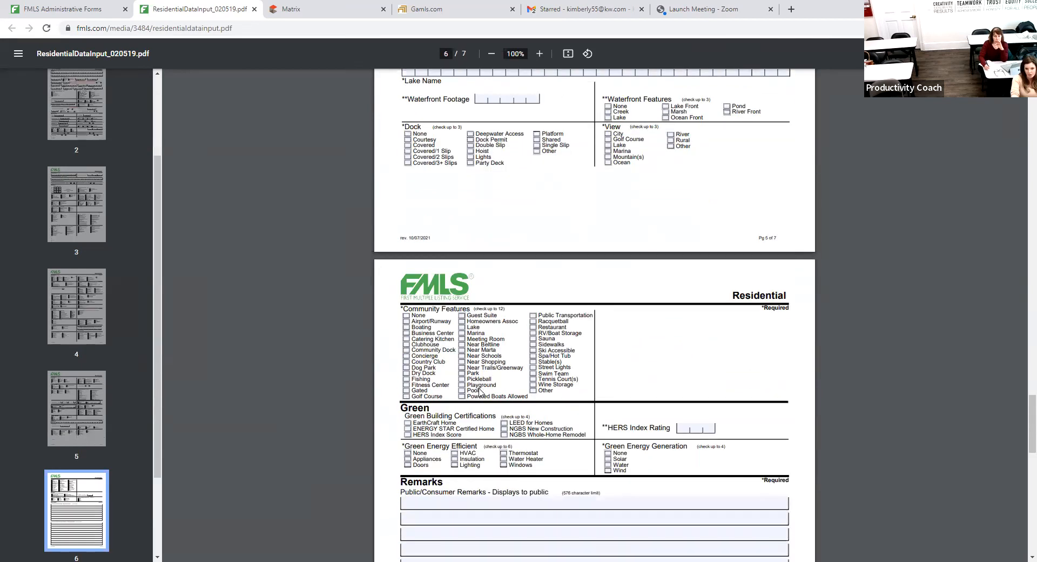
scroll(495, 379, down, 2)
scroll(494, 378, down, 2)
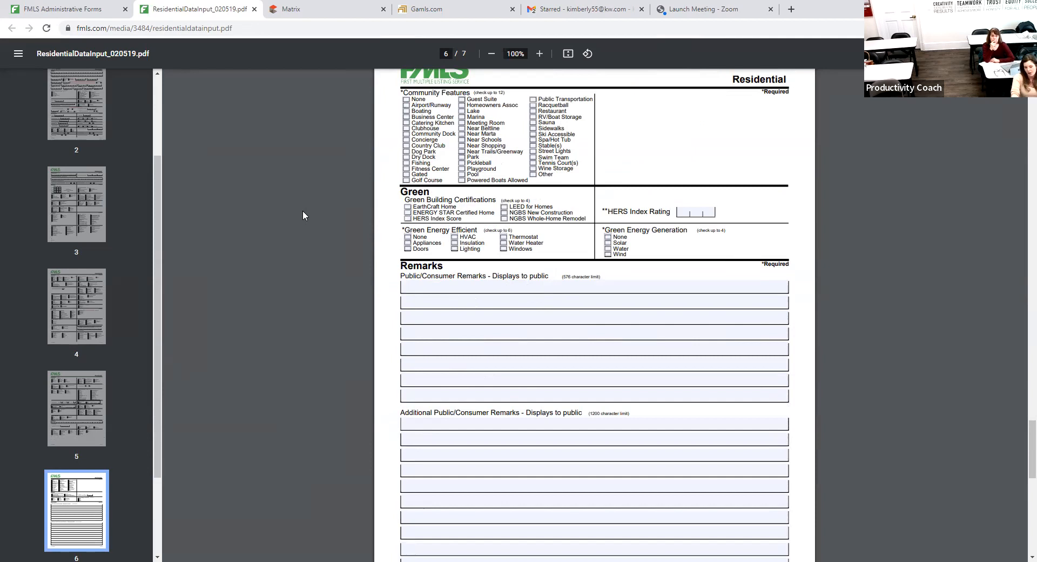
scroll(59, 526, down, 1)
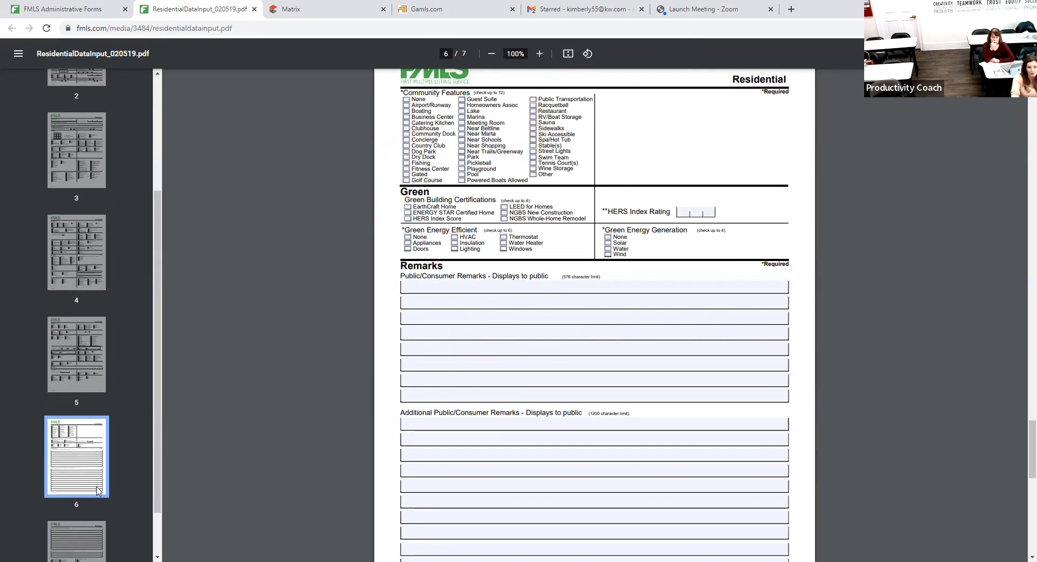
scroll(102, 513, up, 3)
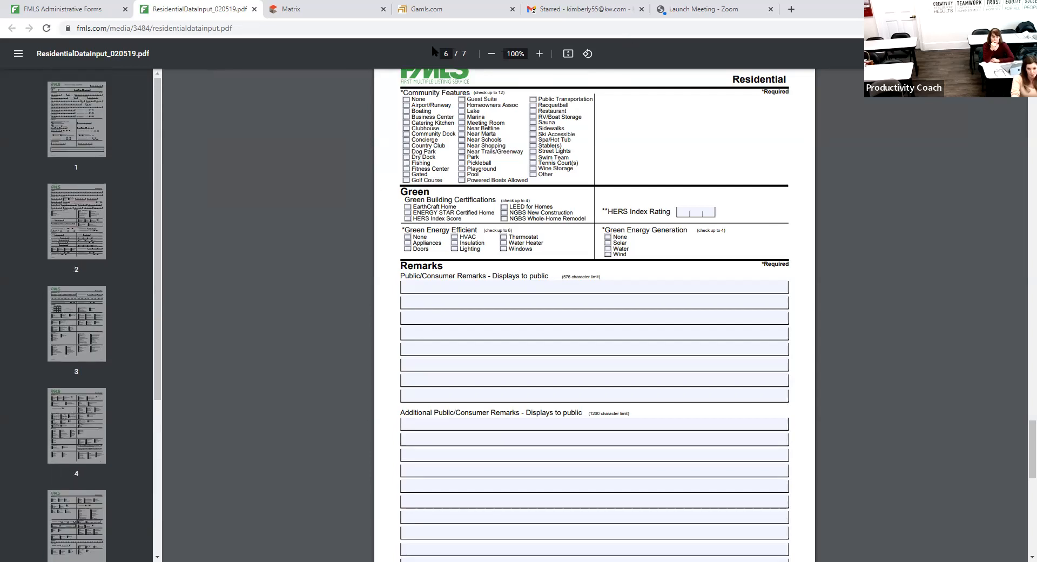
click(95, 130)
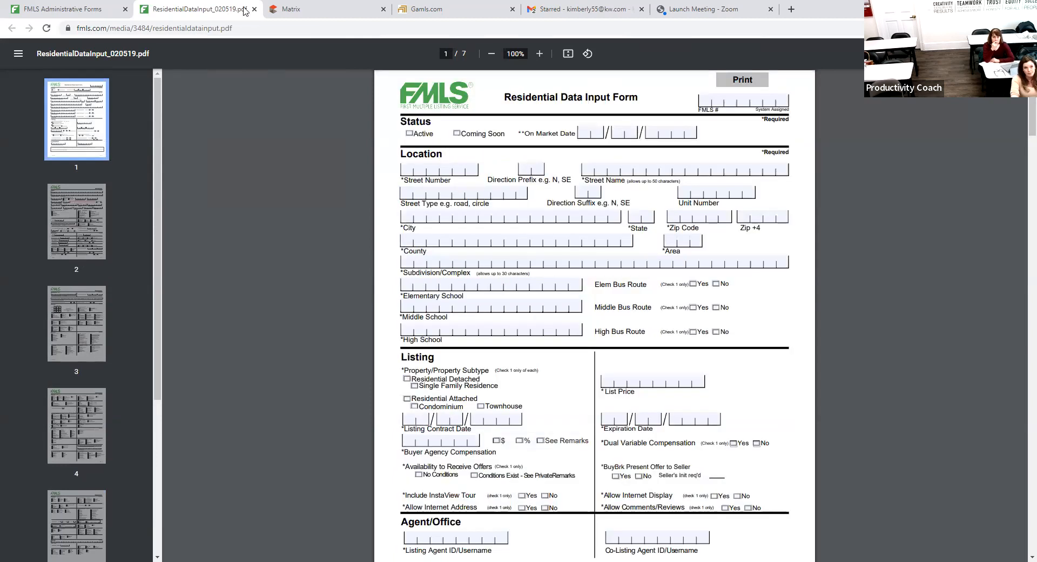
click(281, 10)
click(191, 9)
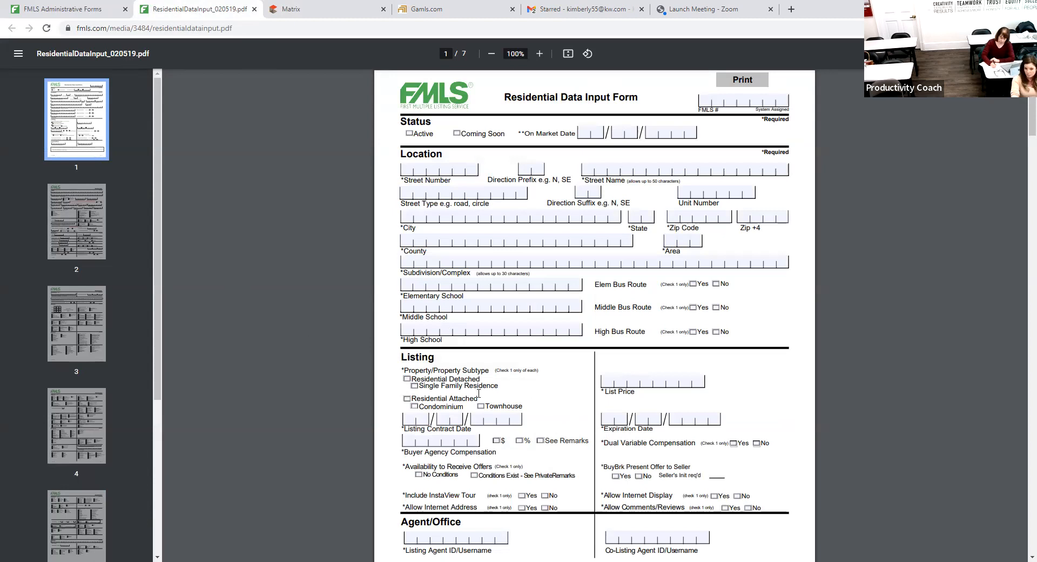
scroll(100, 405, down, 4)
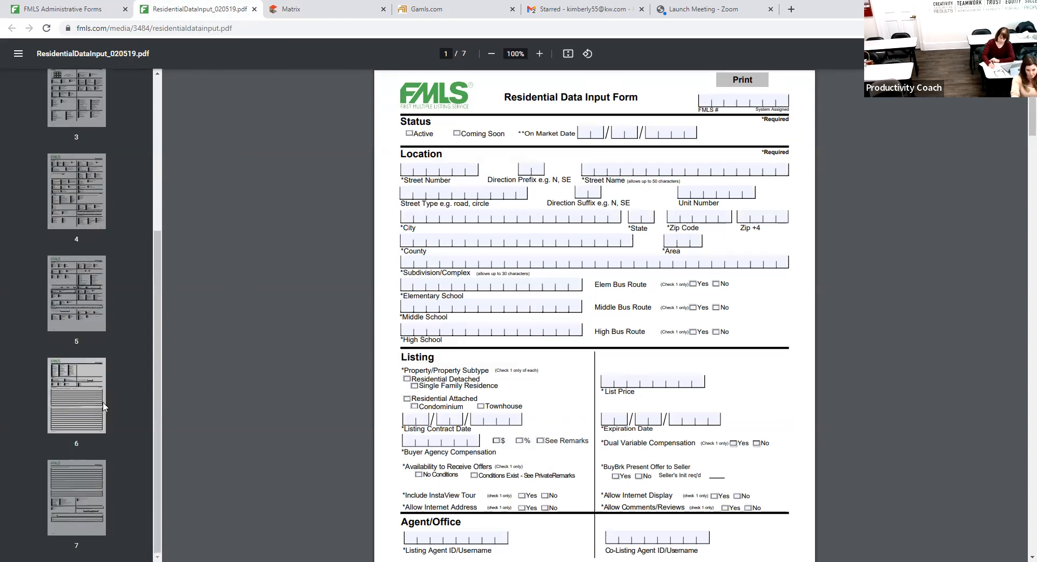
scroll(68, 433, up, 5)
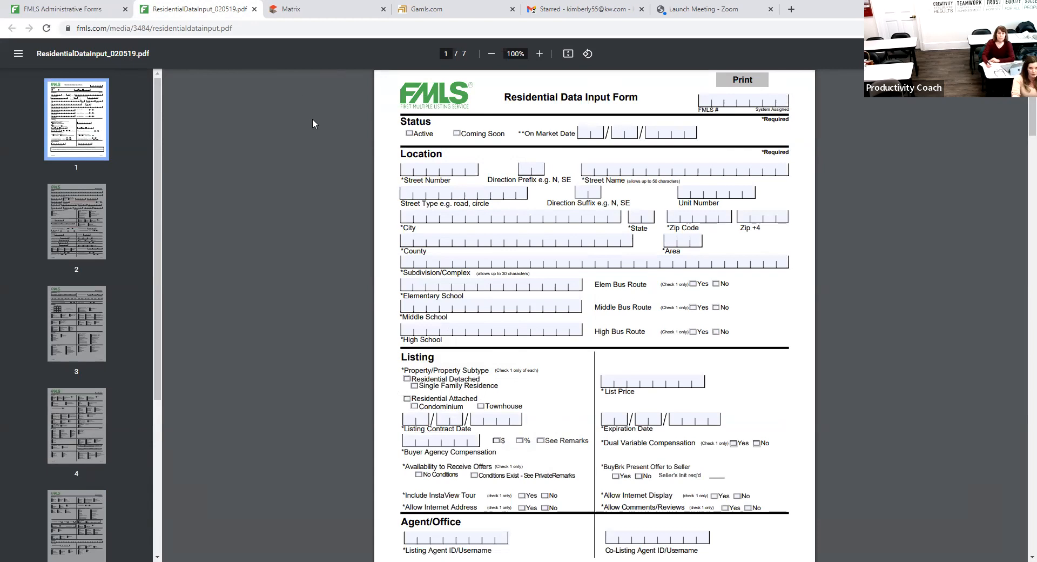
click(354, 10)
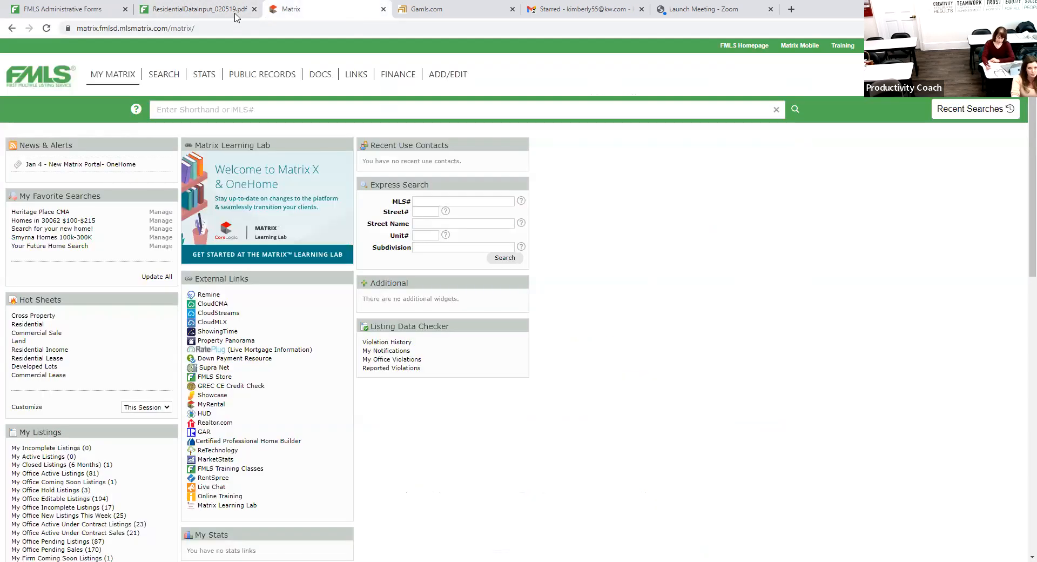
click(191, 8)
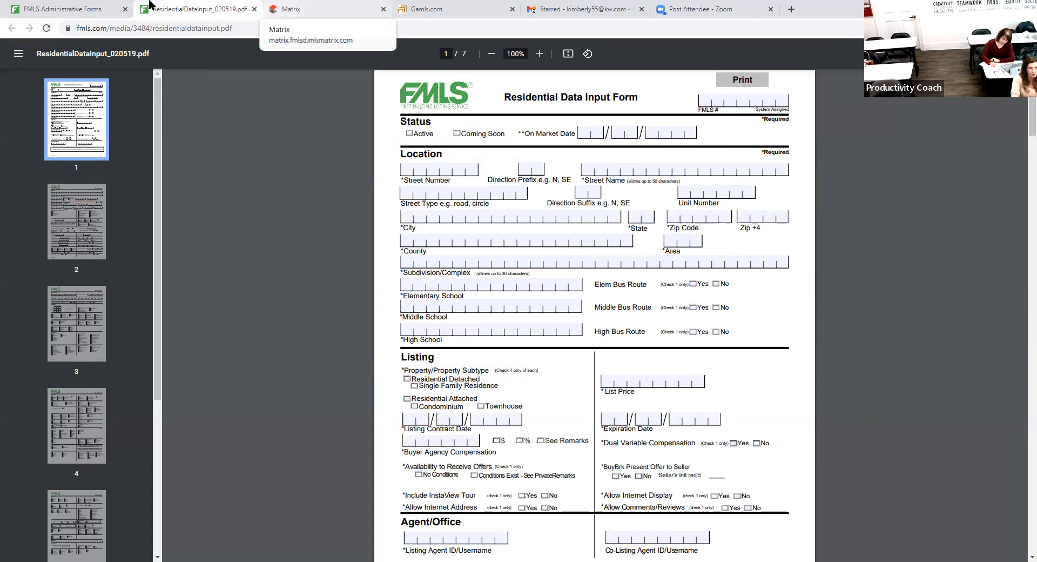
Launch Matrix from the product list on the FMLS site.
click(82, 9)
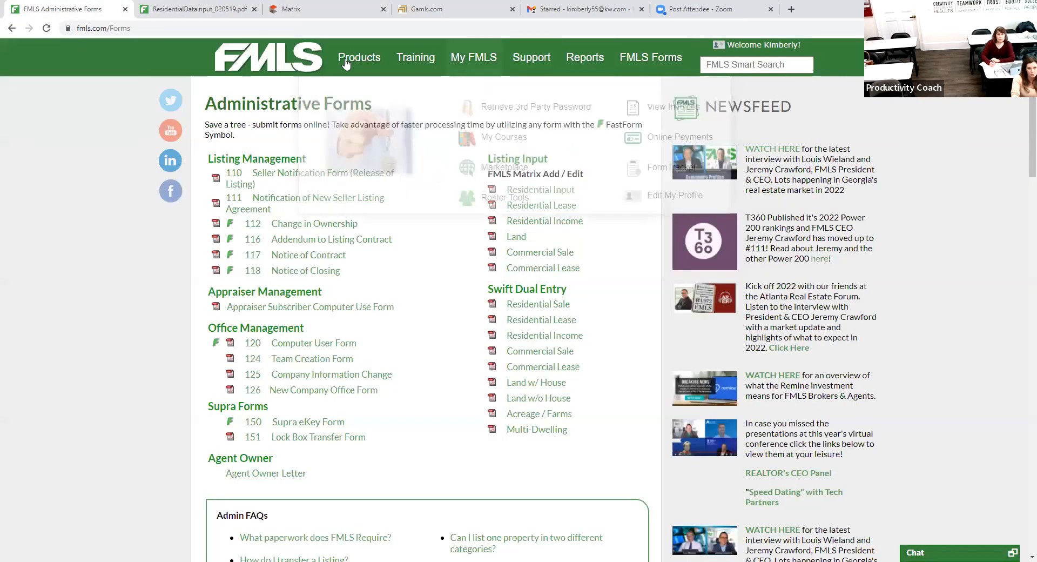
mouse_move(354, 60)
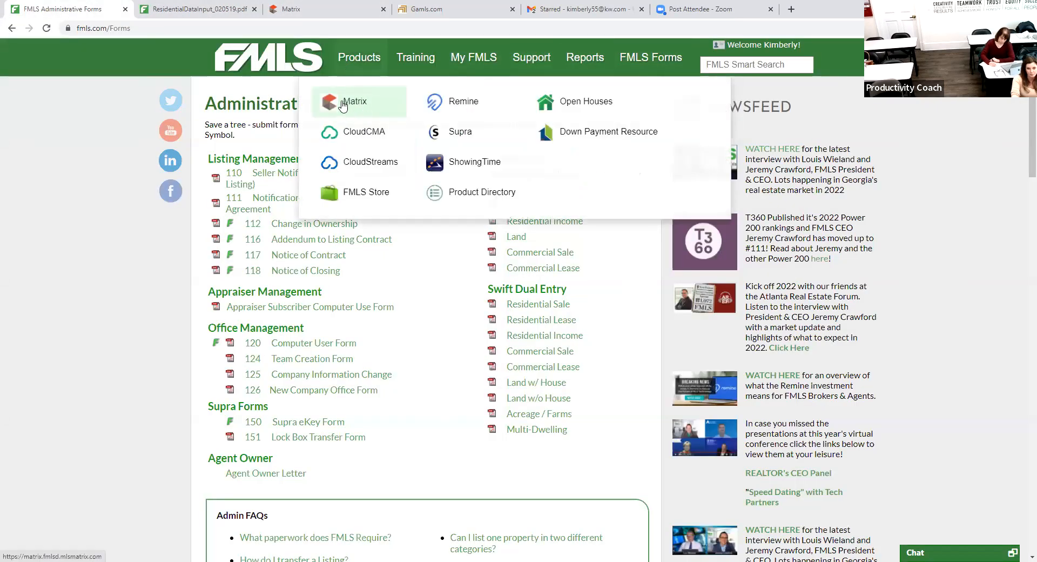
click(342, 105)
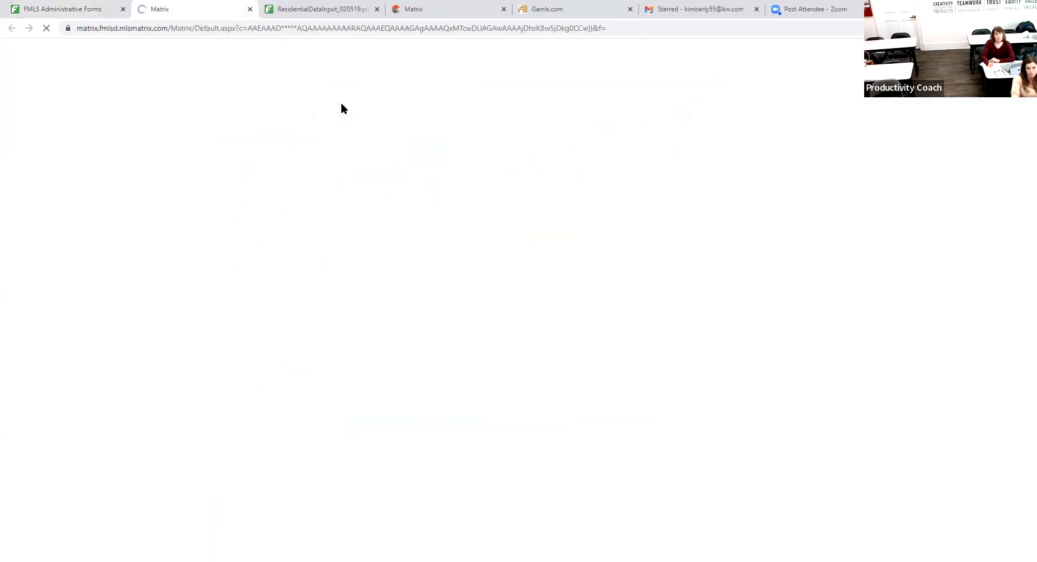
Start adding a new listing in Matrix with the Residential Input form.
mouse_move(414, 82)
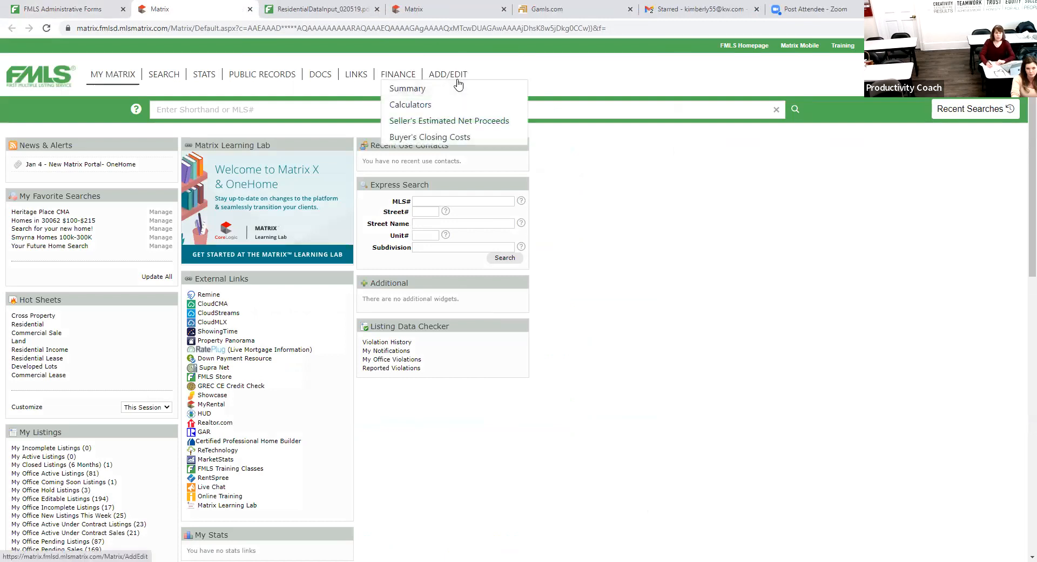
click(457, 78)
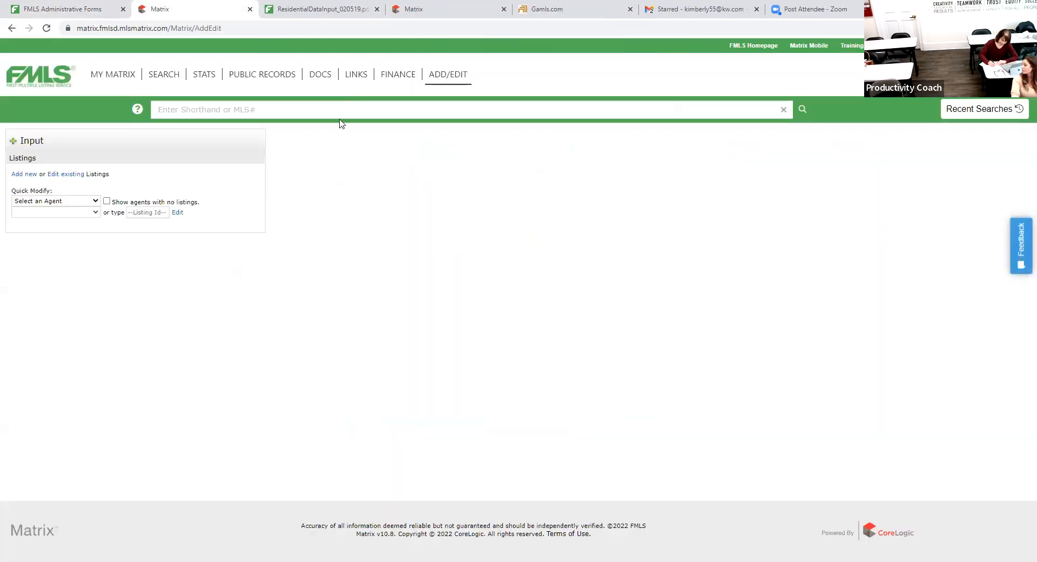
click(31, 177)
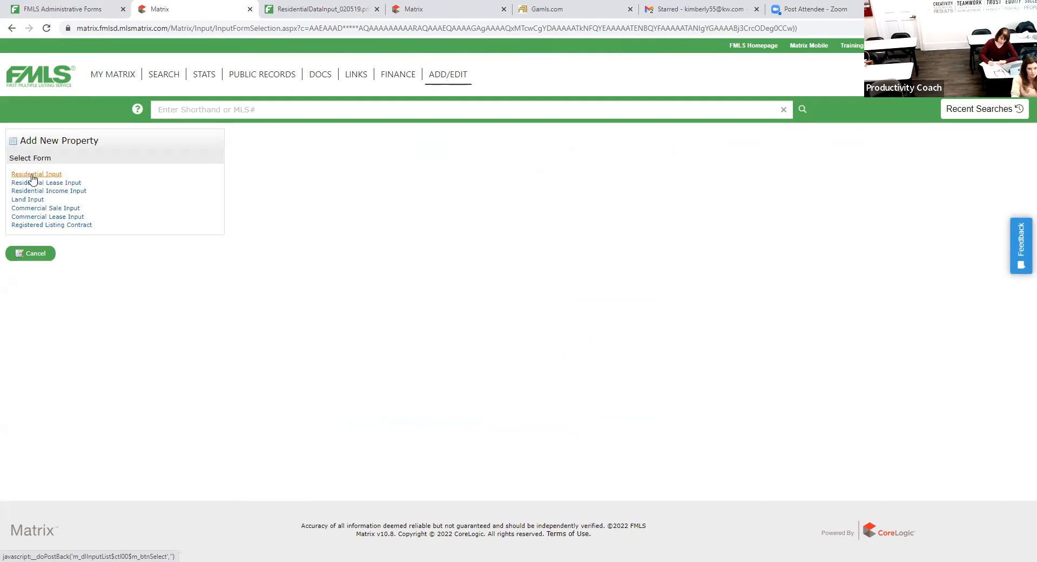
click(32, 175)
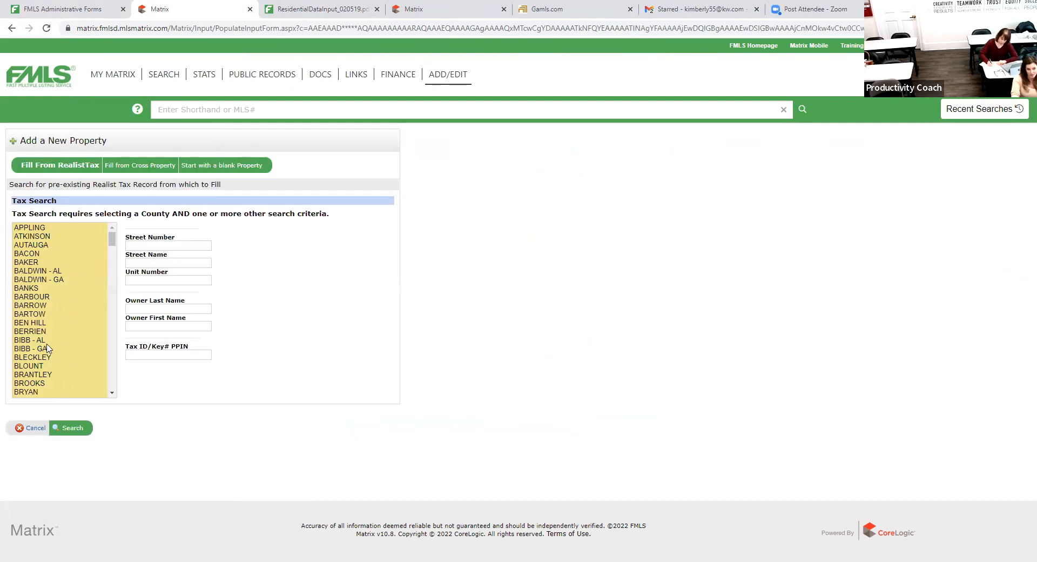
Choose CHEROKEE - GA as the county for the Realist tax record search.
scroll(67, 353, down, 4)
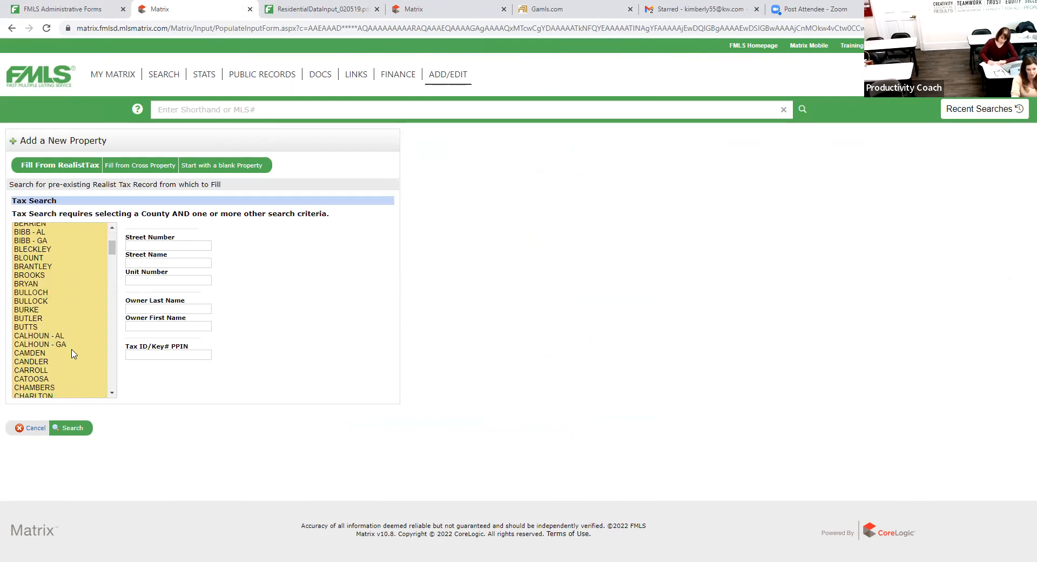
scroll(73, 344, down, 4)
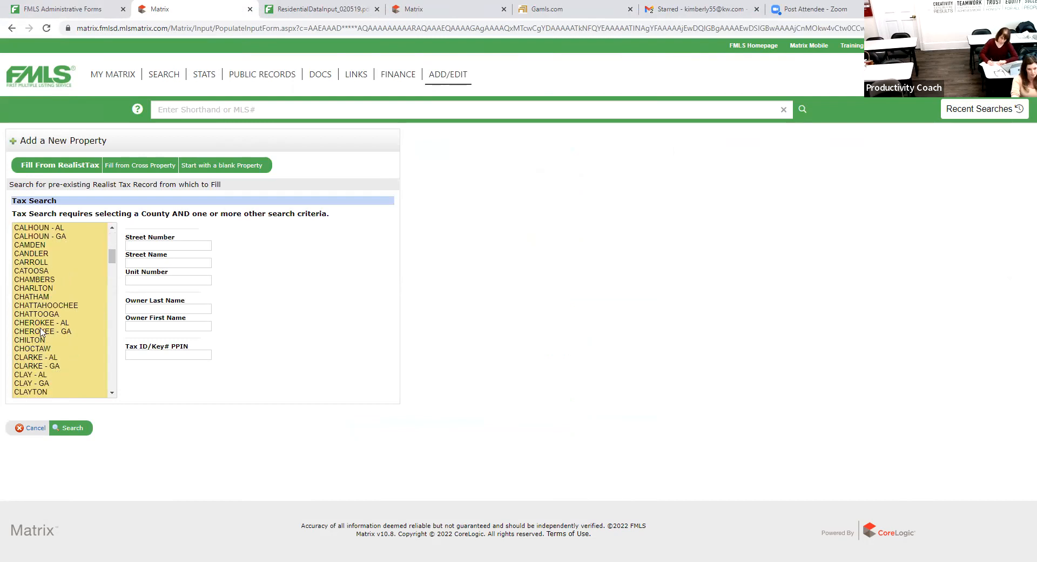
click(42, 332)
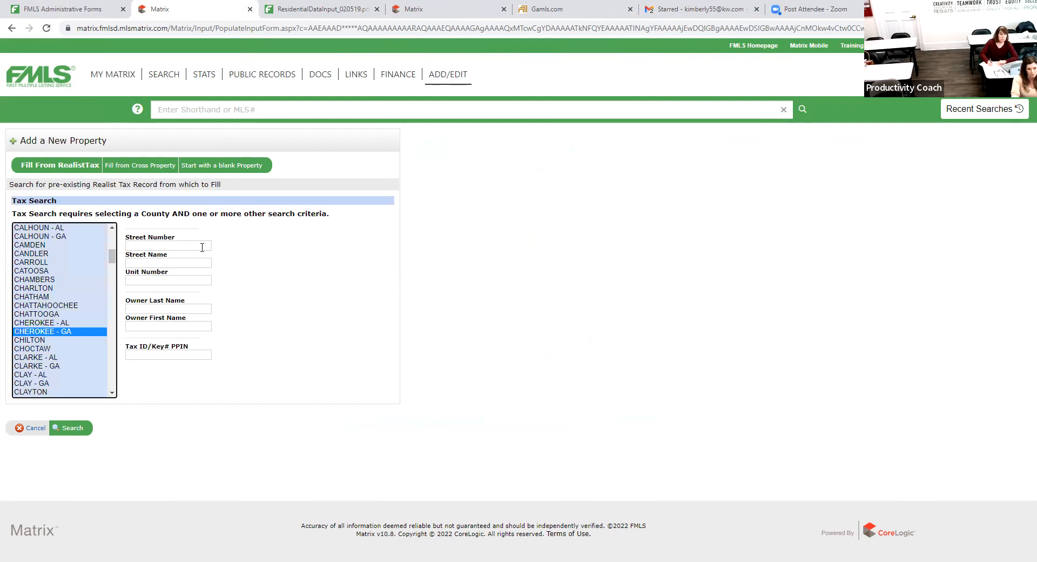
Enter the property's street number and street name as criteria for the Realist tax search.
click(202, 246)
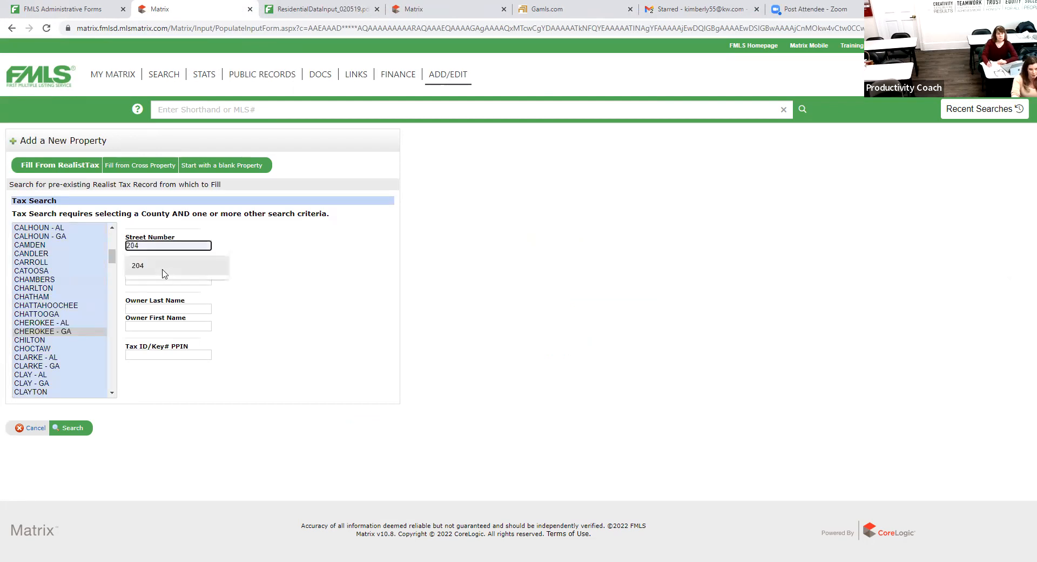
click(164, 272)
click(162, 263)
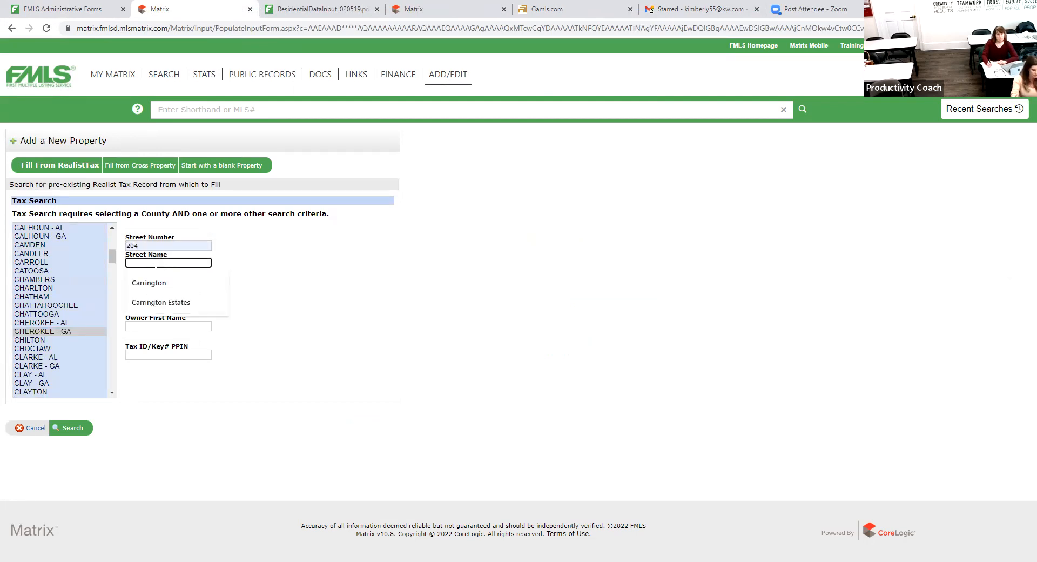
text(C)
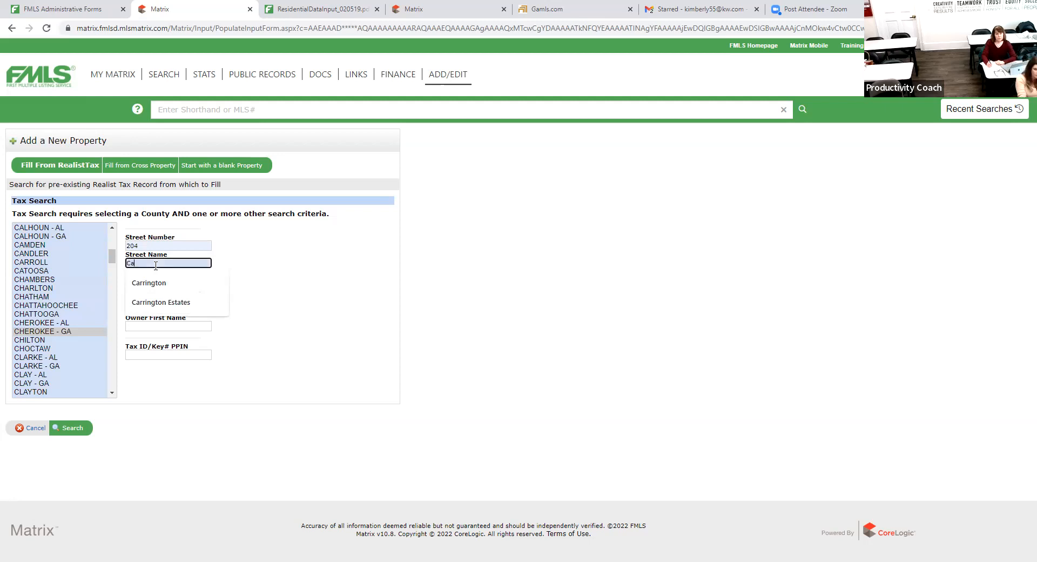
text(ates)
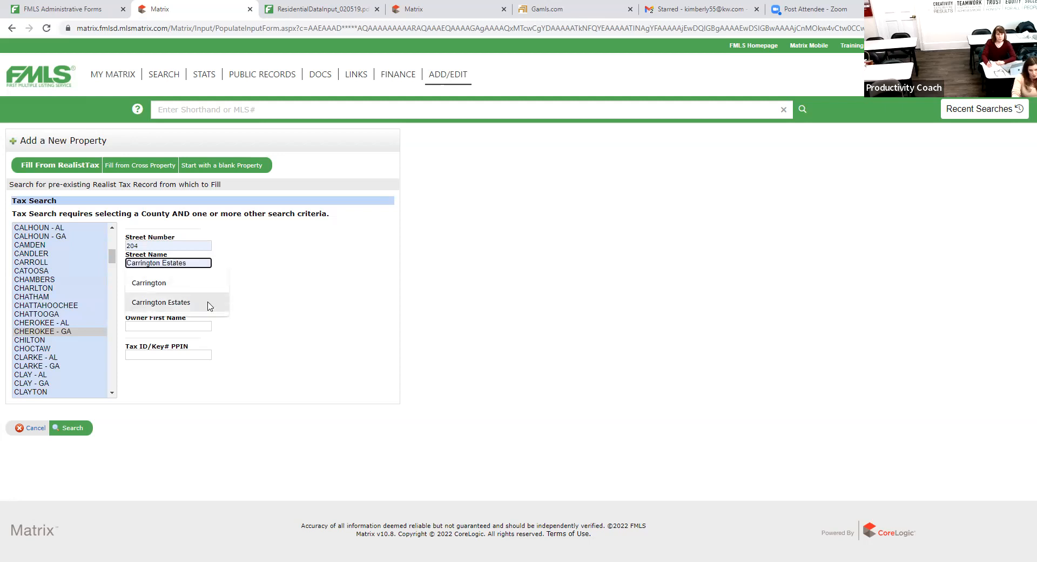
click(209, 306)
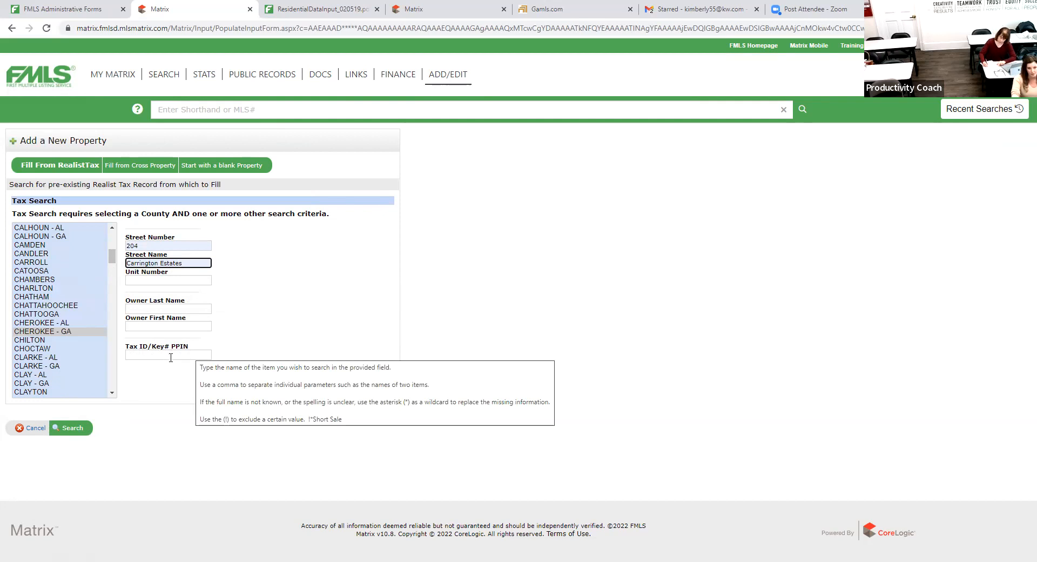
Run the tax record search and fill the new residential listing from the matching property record.
click(77, 427)
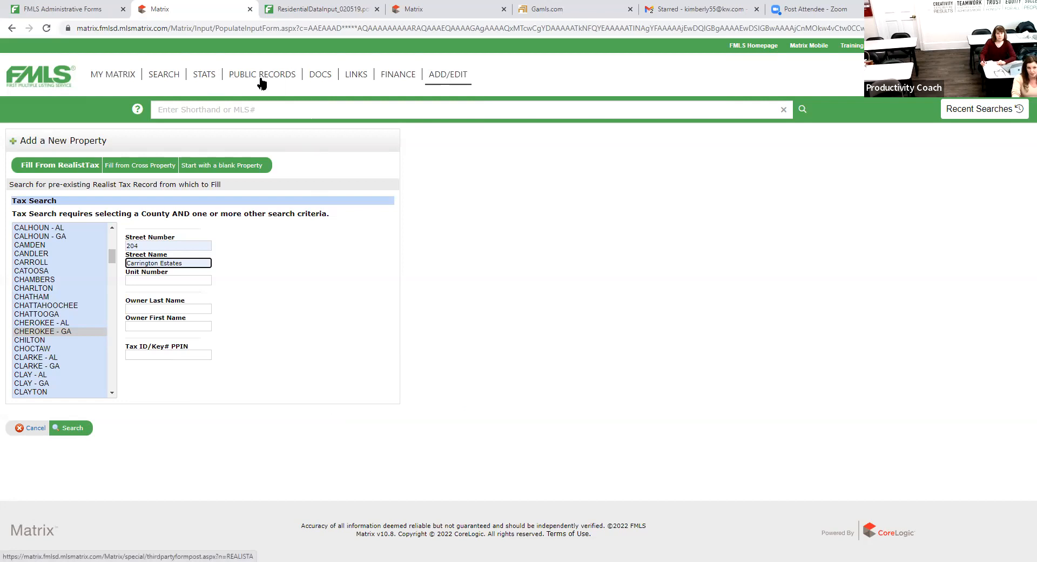
click(74, 429)
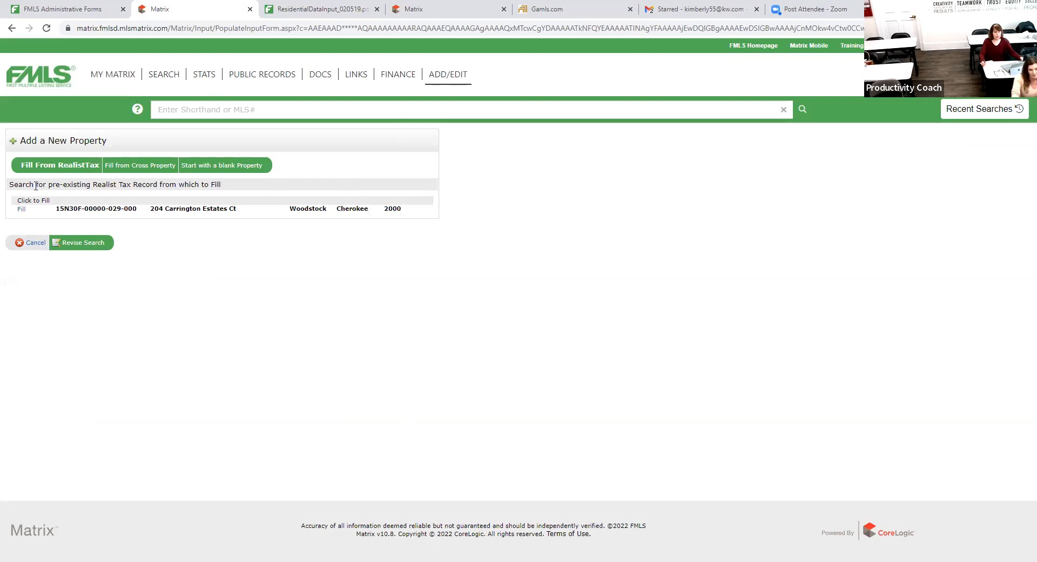
click(21, 211)
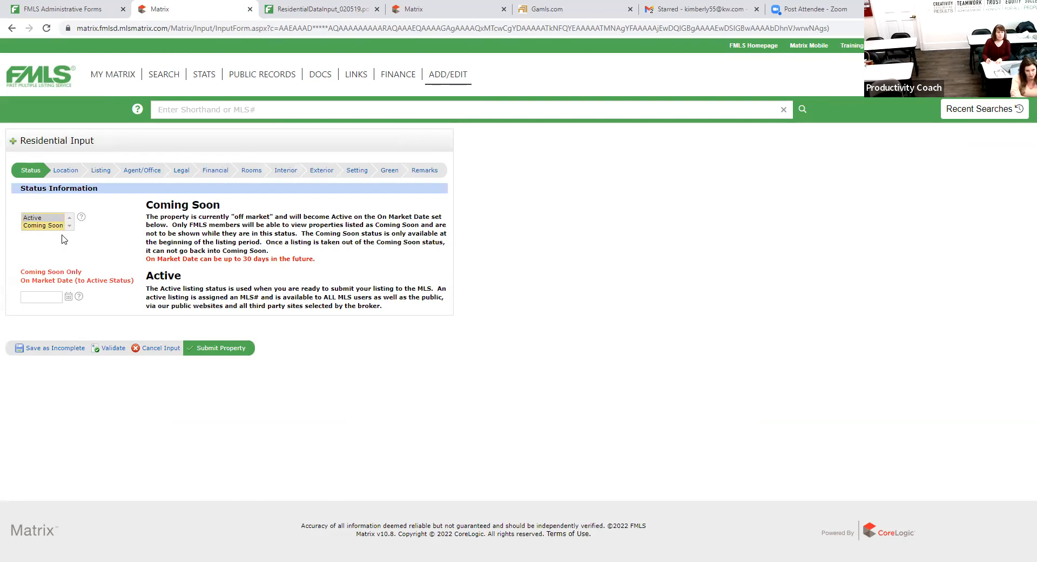
Set the listing's status to Active and open the Location section of the Residential Input form.
click(46, 226)
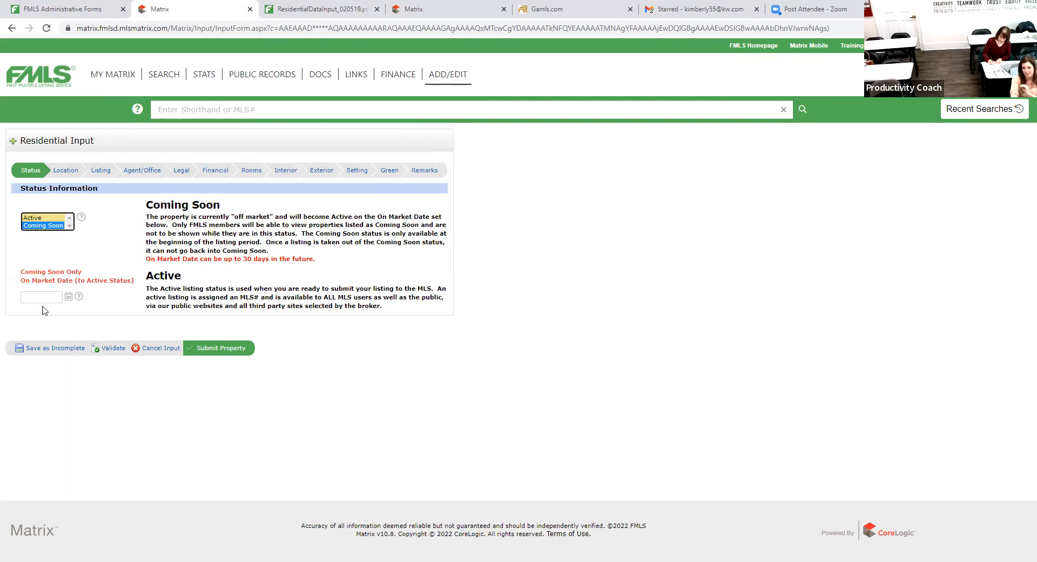
click(58, 217)
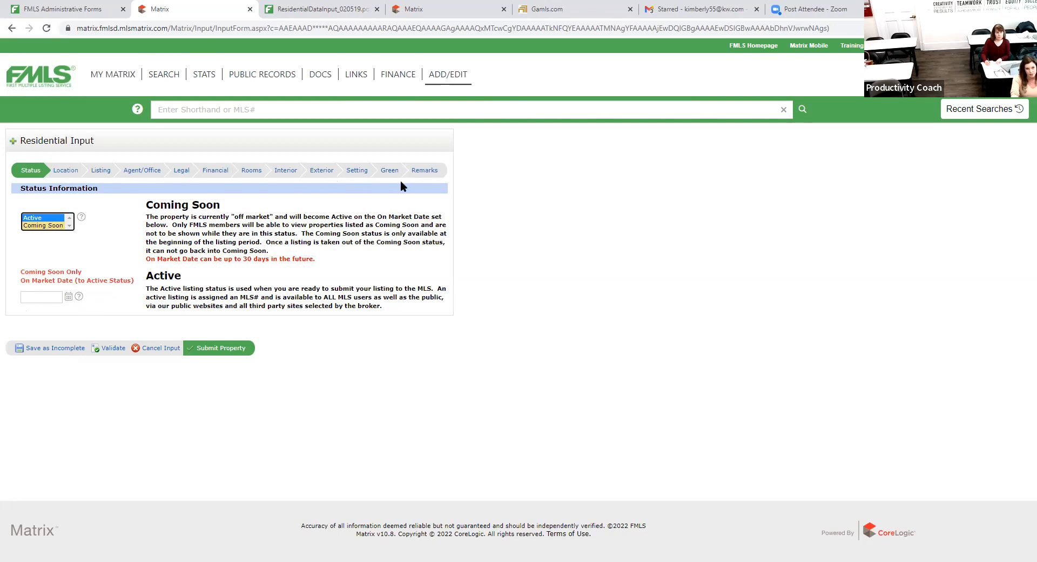
click(66, 170)
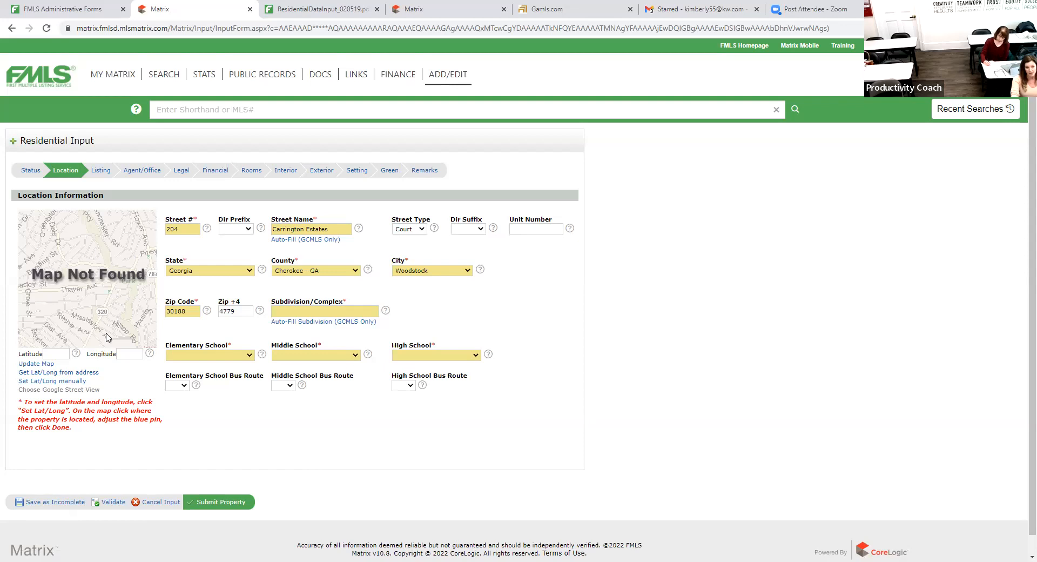
View the Quick Modify agent choices on the Add/Edit page and return to the listing's Location section.
click(443, 76)
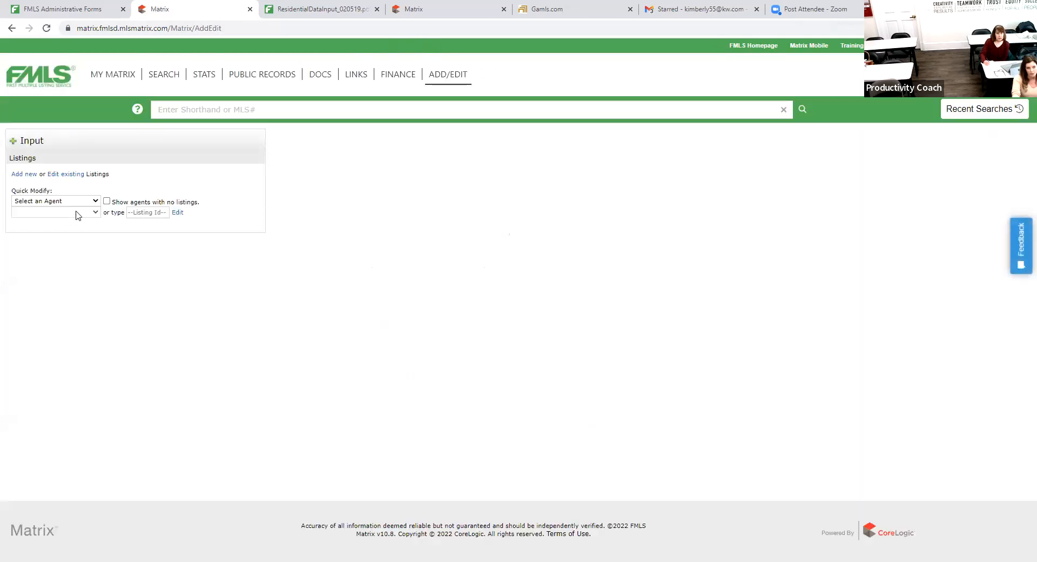
click(93, 204)
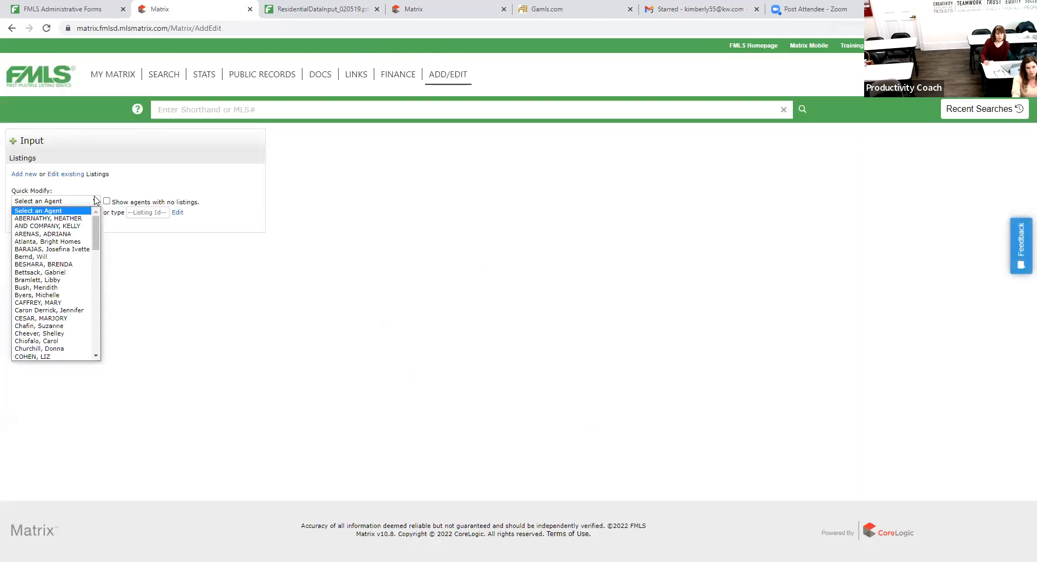
click(98, 216)
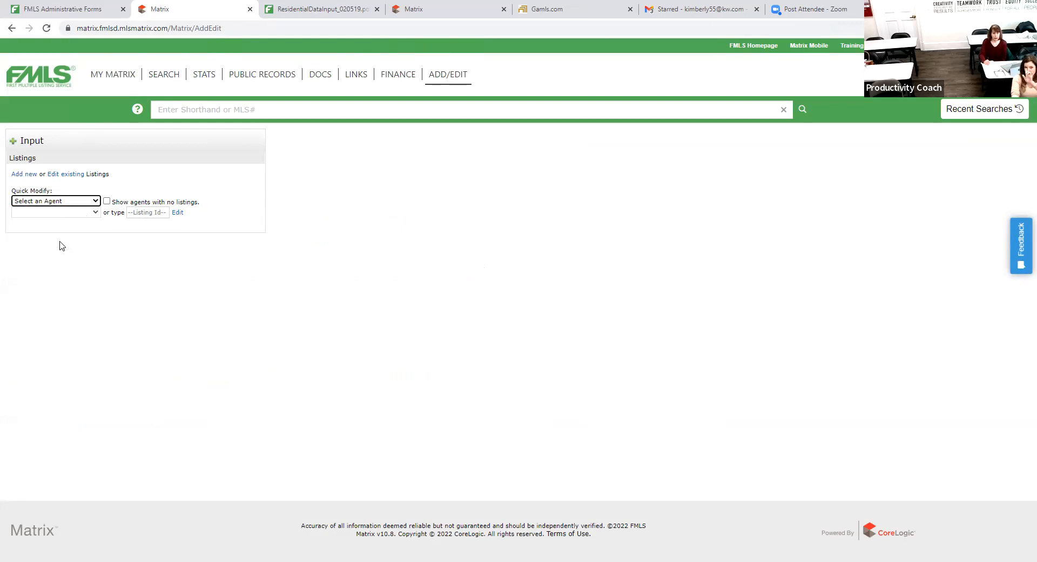
mouse_move(114, 75)
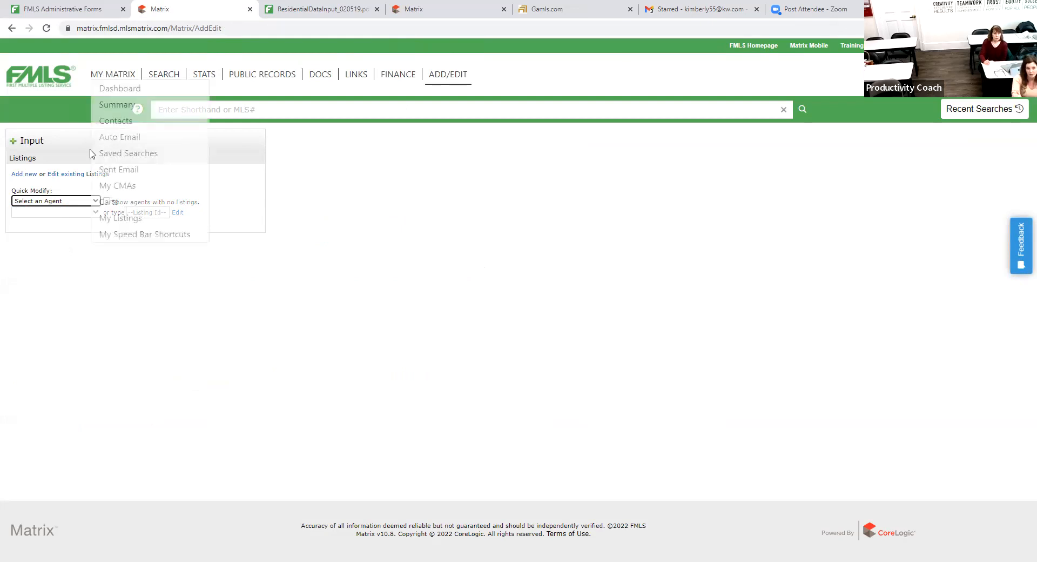
click(12, 30)
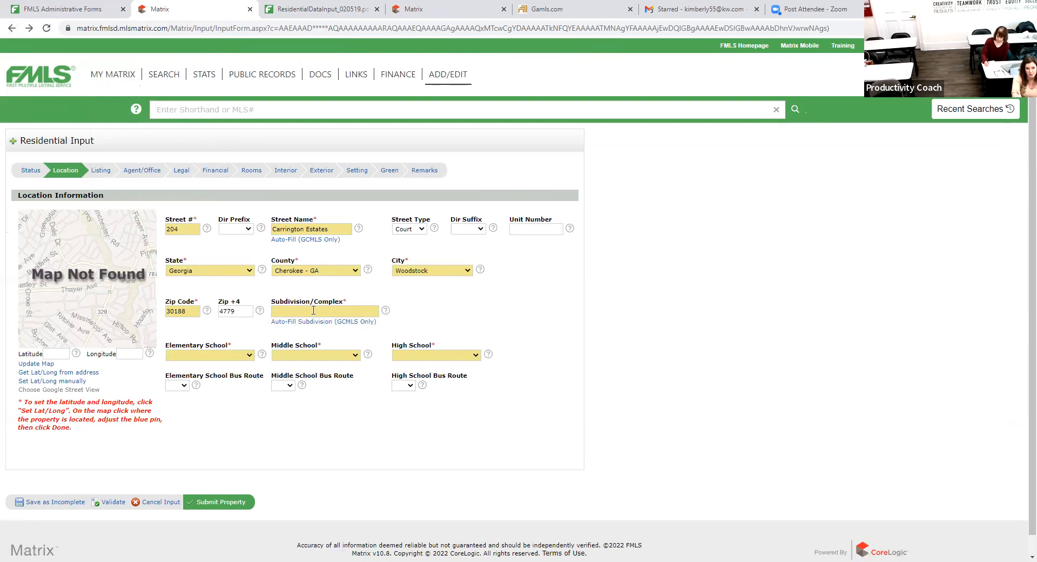
Review the elementary school and elementary school bus route choices in the Location section.
click(231, 353)
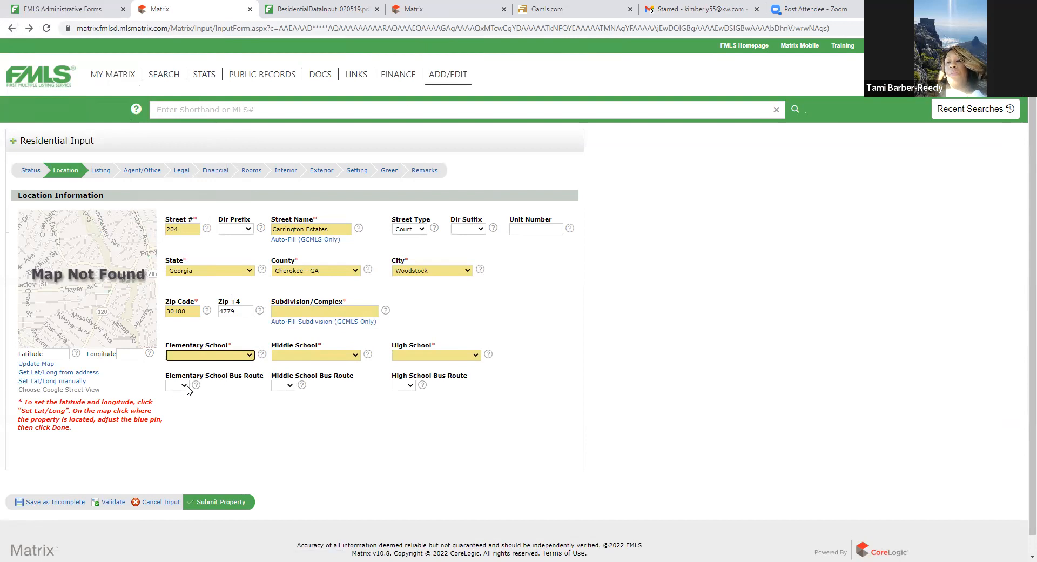
click(183, 386)
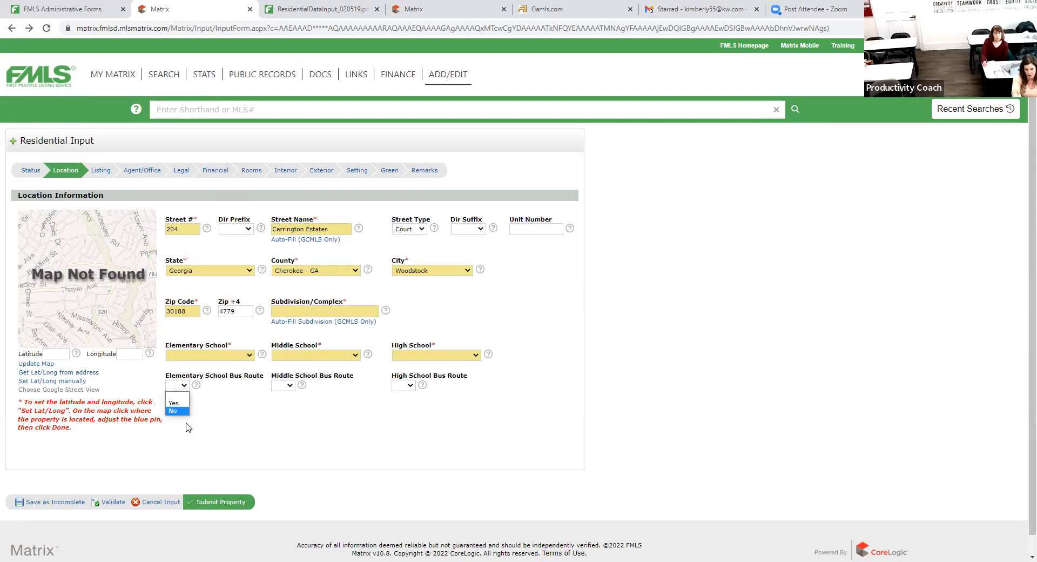
click(232, 385)
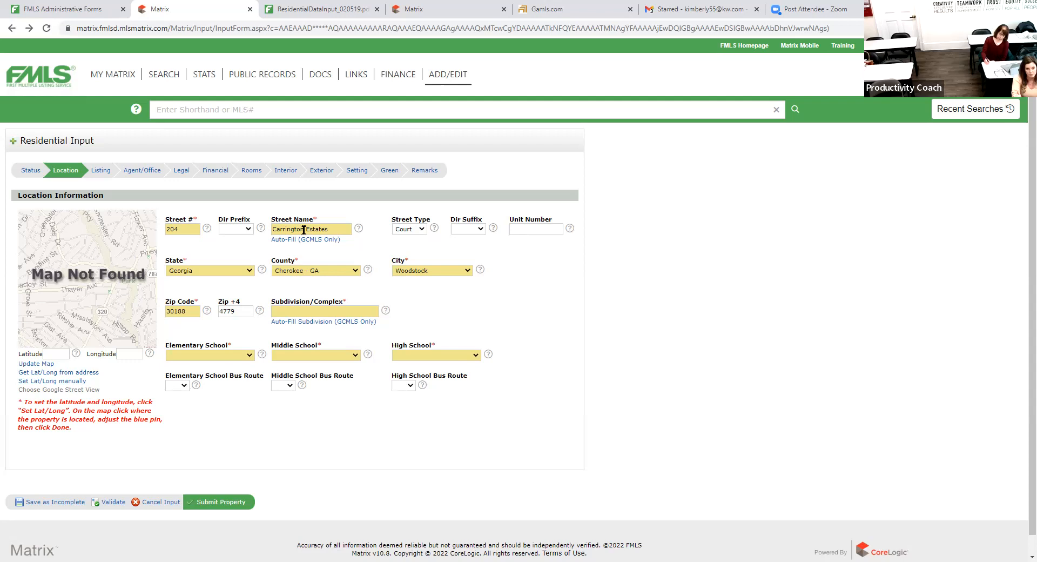
Open the Listing section and examine the Property and Property Subtype choices.
click(100, 172)
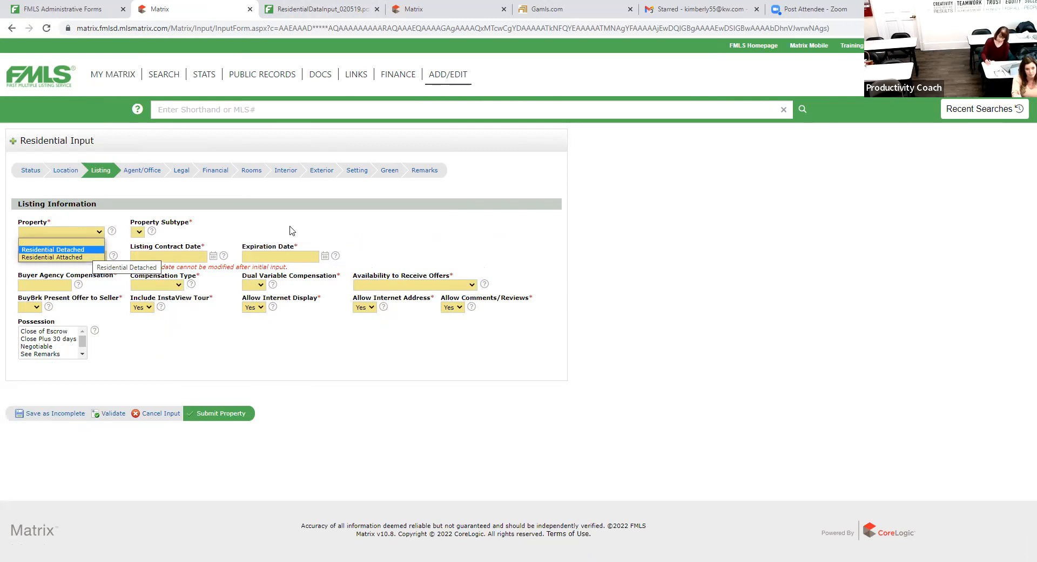
click(134, 233)
click(143, 232)
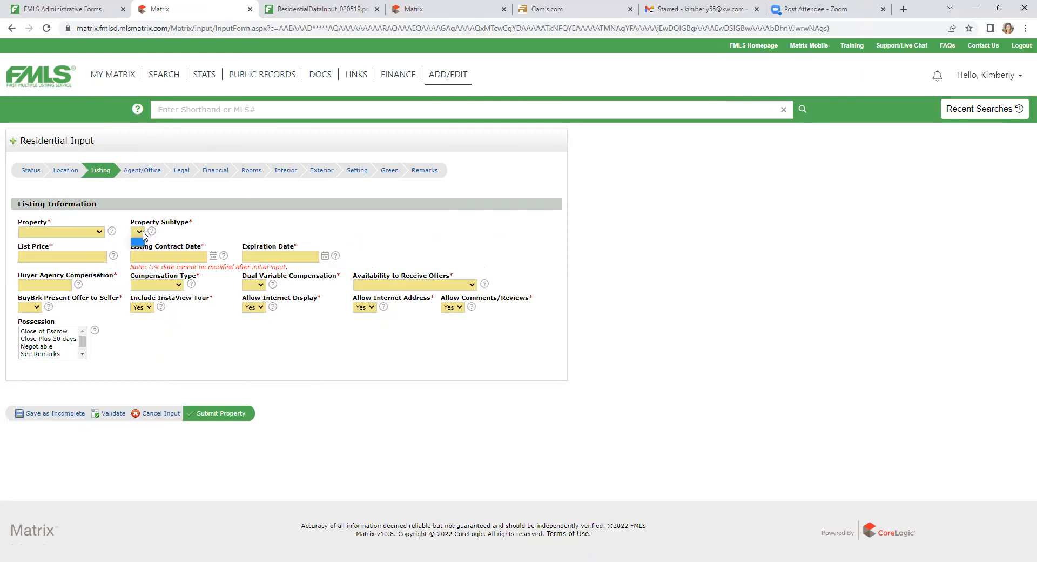
click(103, 232)
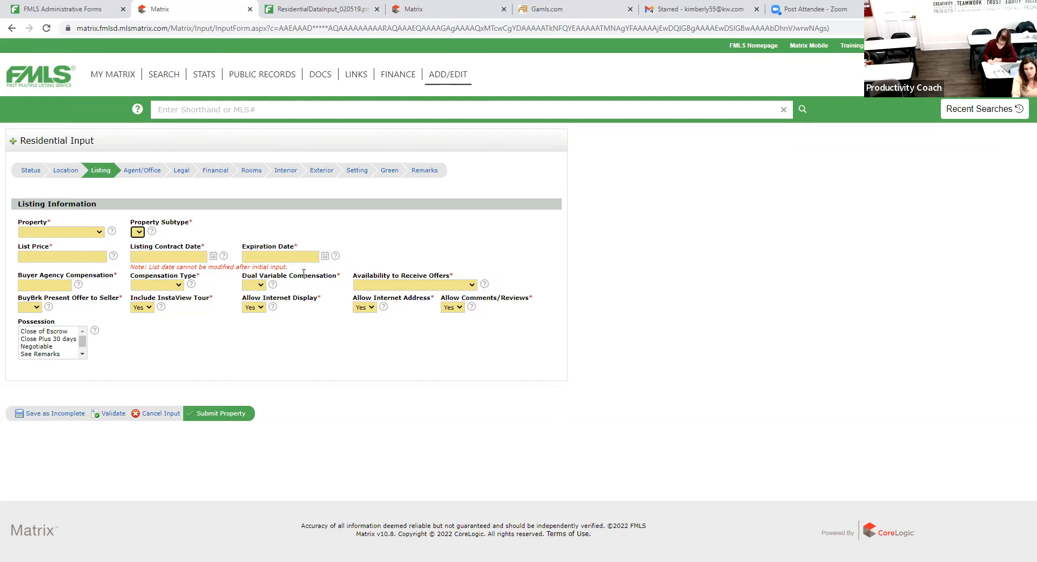
Examine the Buyer Agency Compensation field and the choices for Compensation Type and Dual Variable Compensation.
click(58, 285)
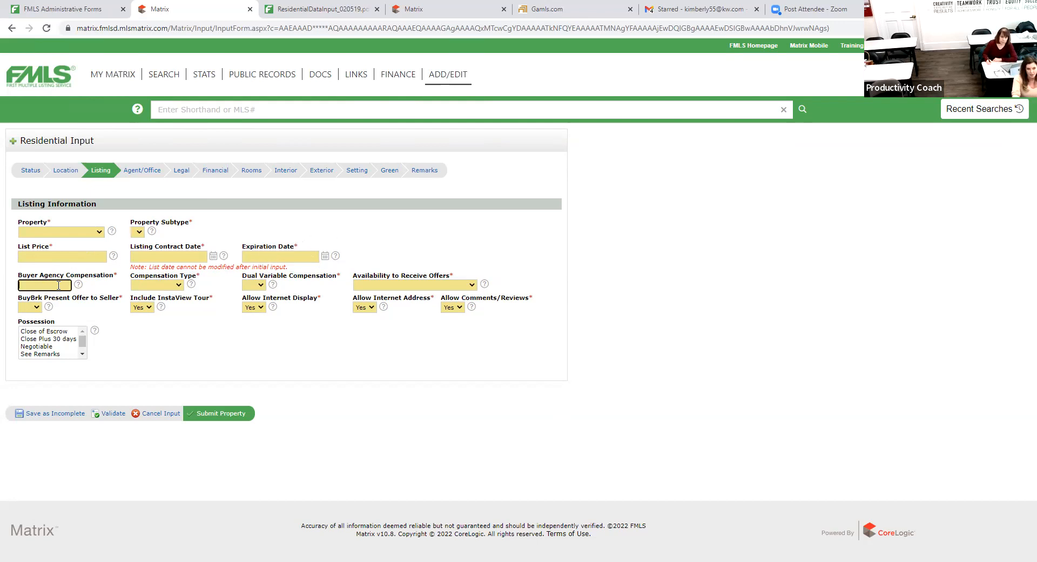
click(177, 286)
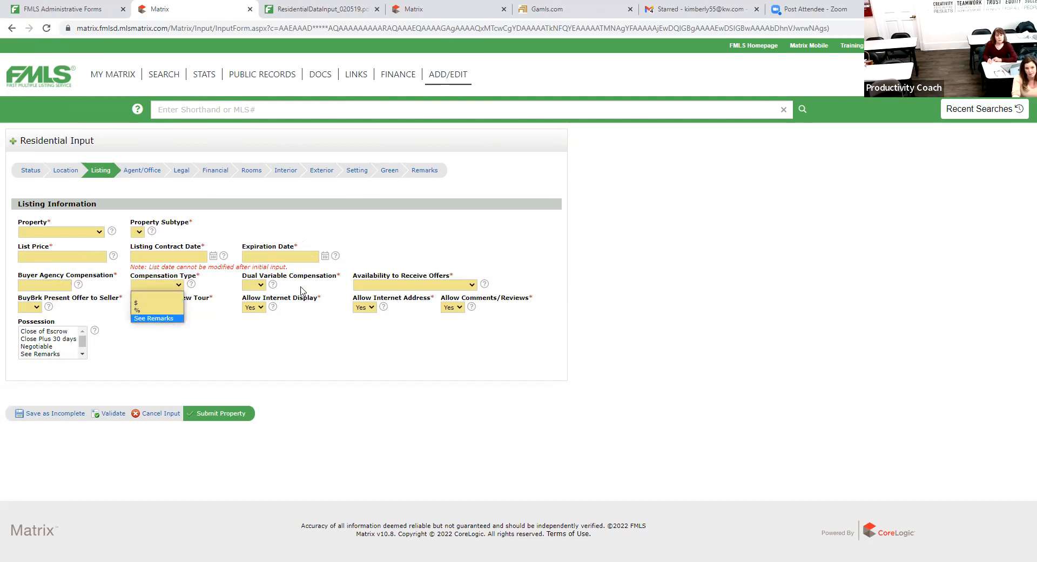
click(260, 285)
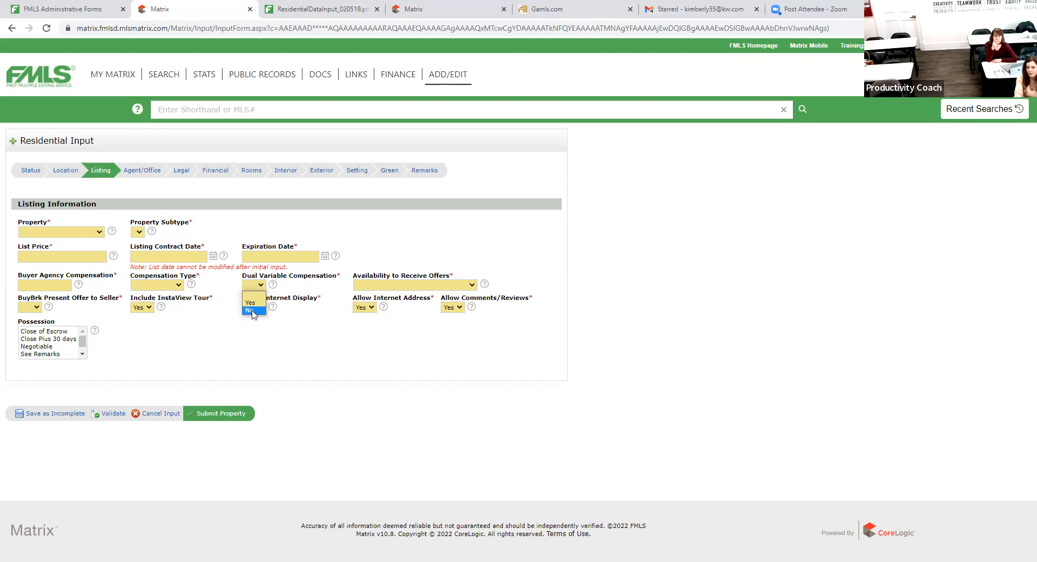
click(270, 331)
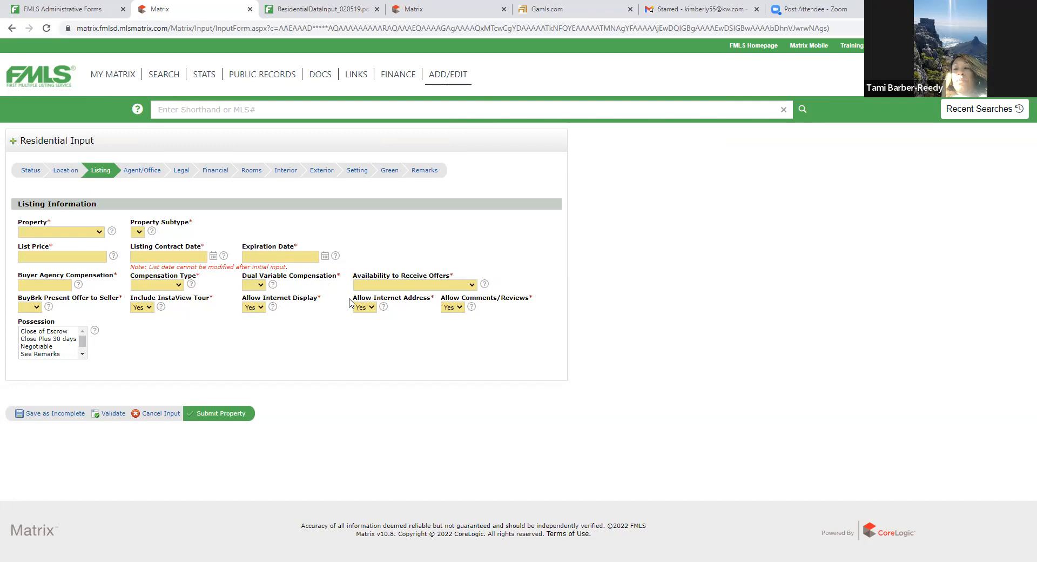
Review the choices for Availability to Receive Offers, BuyBrk Present Offer to Seller and Allow Comments/Reviews.
click(451, 285)
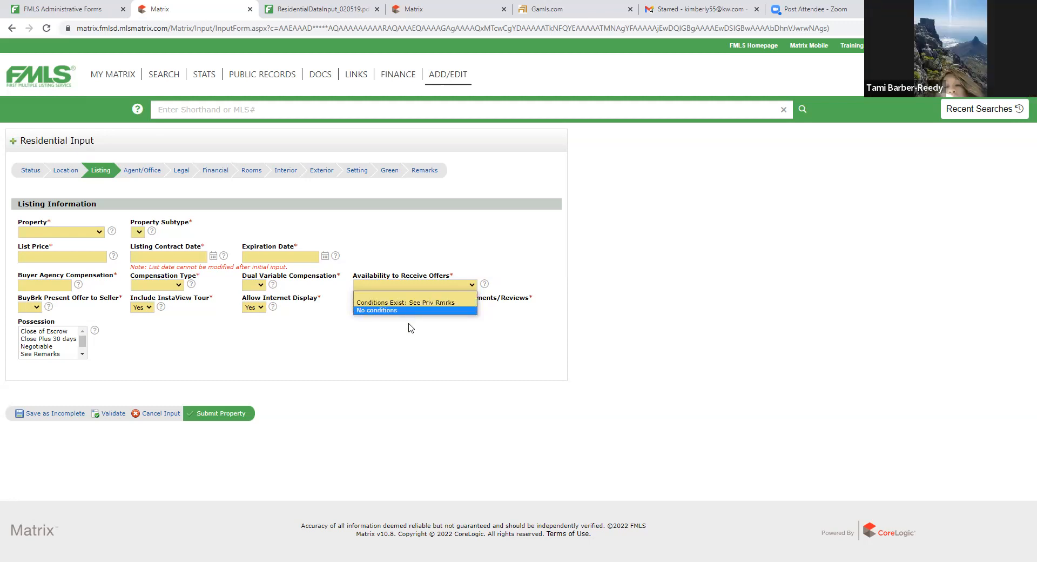
click(410, 327)
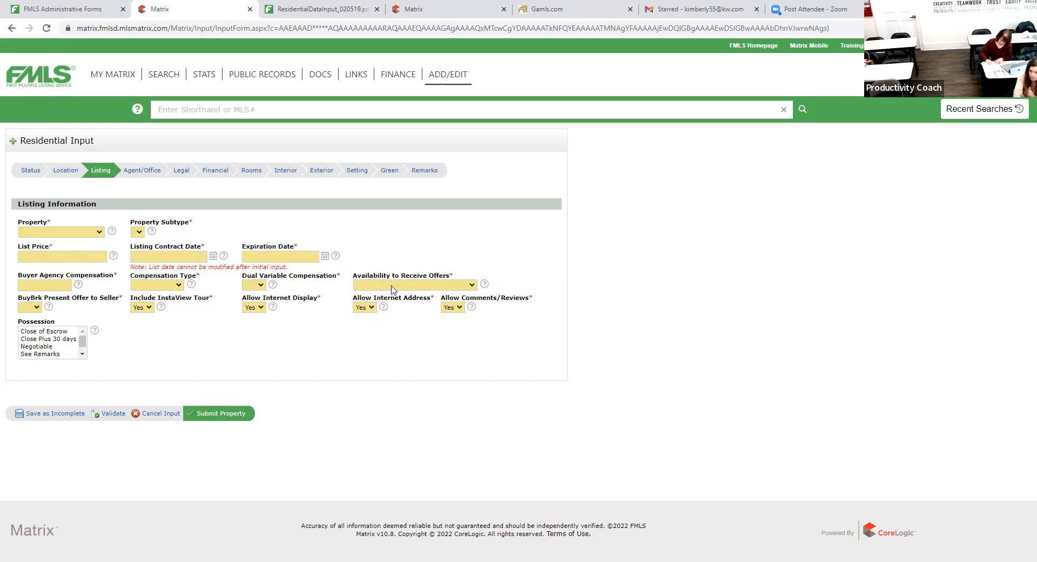
click(37, 308)
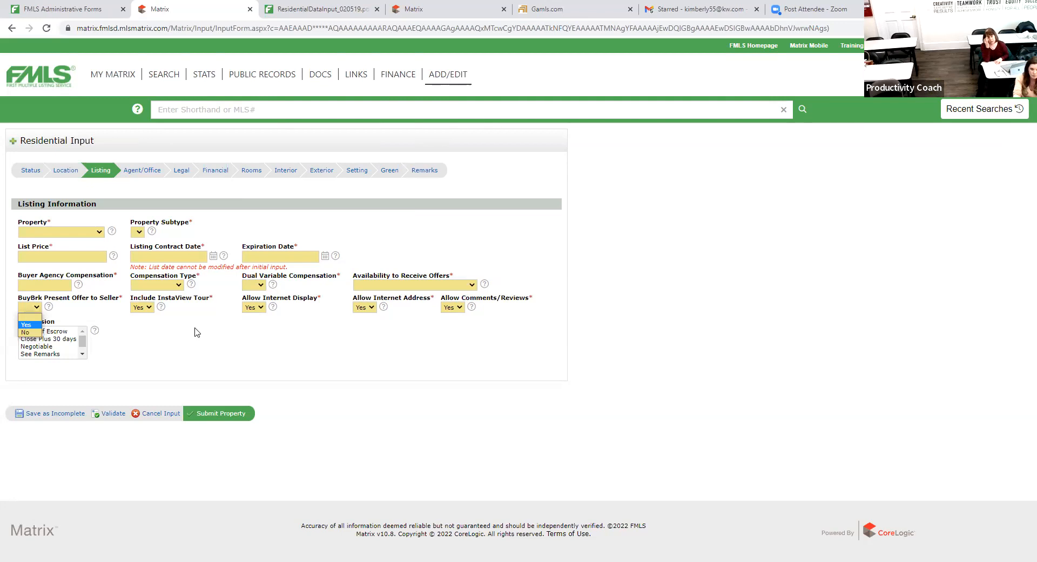
click(124, 304)
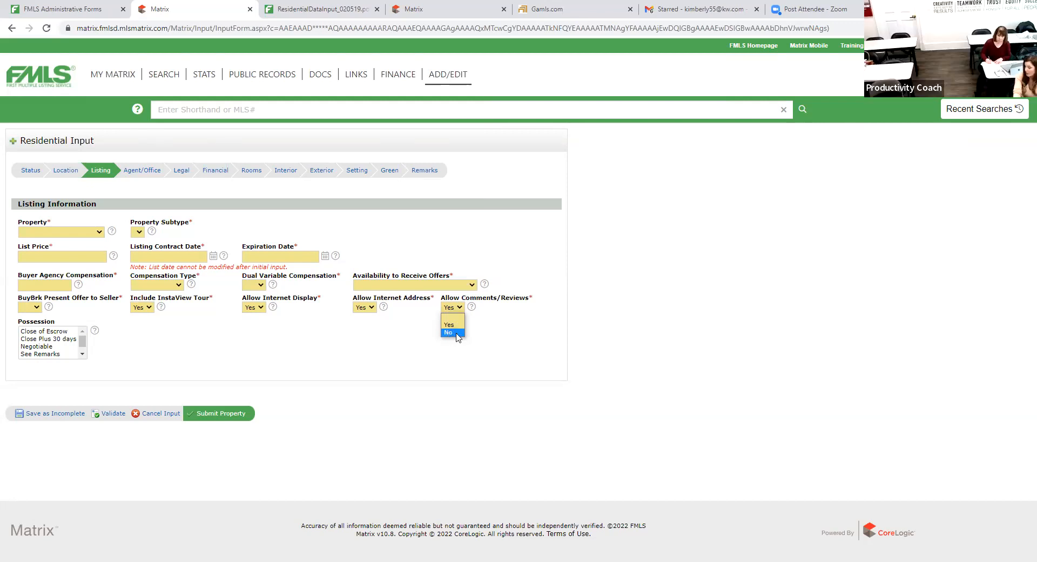
click(730, 444)
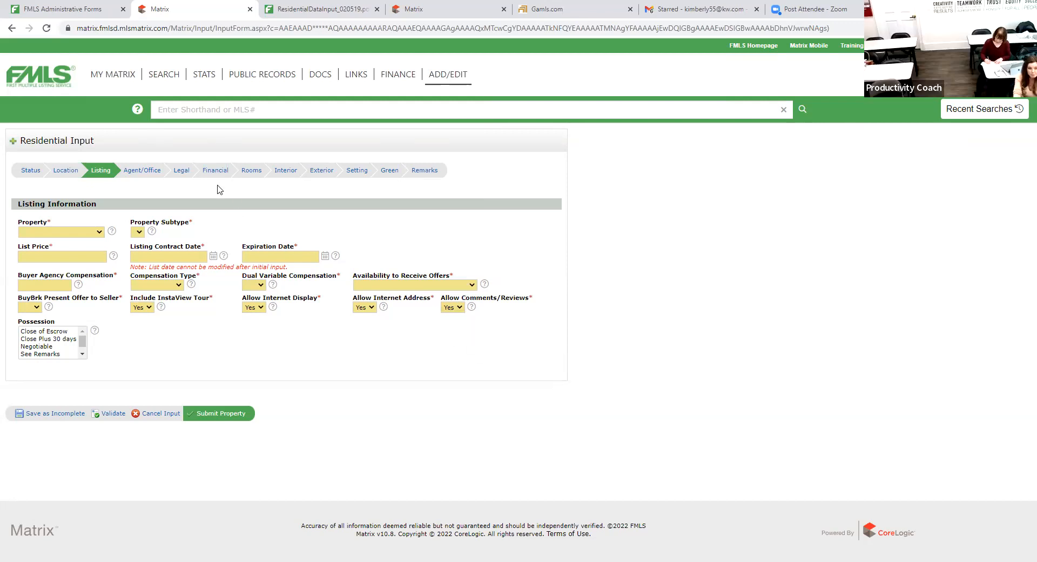
Review the Agent/Office section's listing and co-listing agent fields, glance at the Legal section and return to Agent/Office.
click(138, 171)
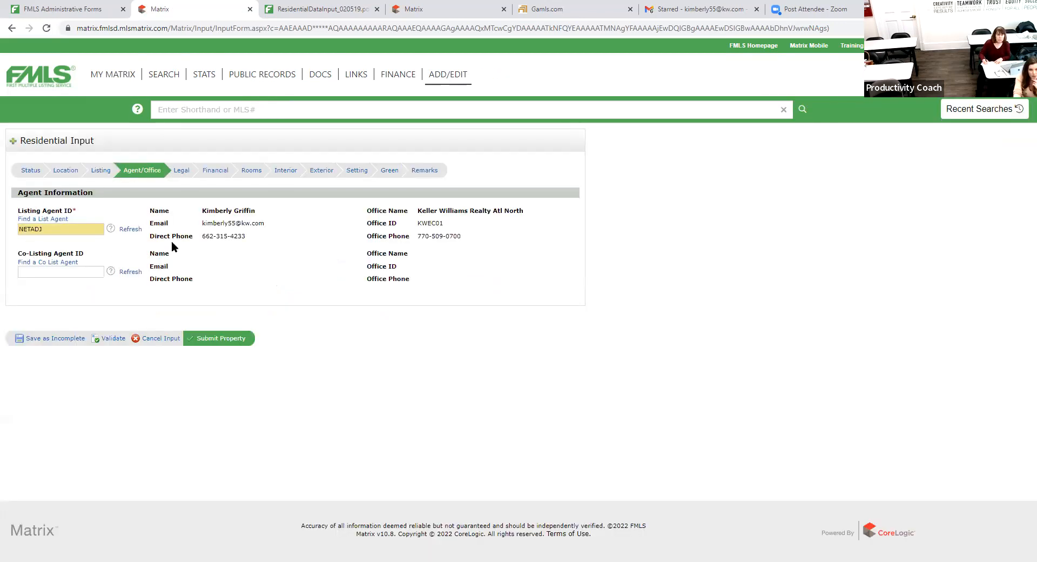
click(91, 271)
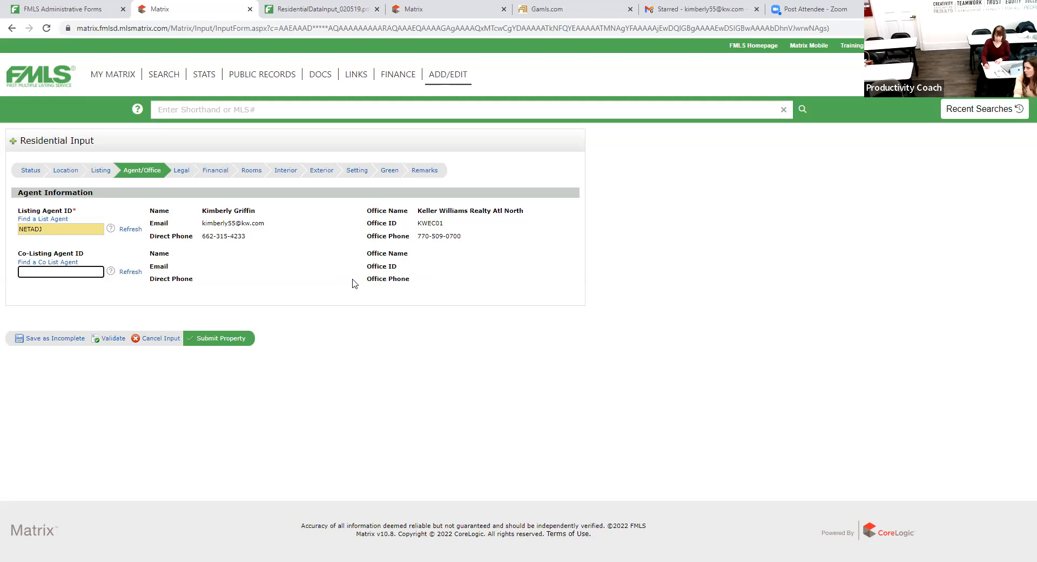
click(181, 172)
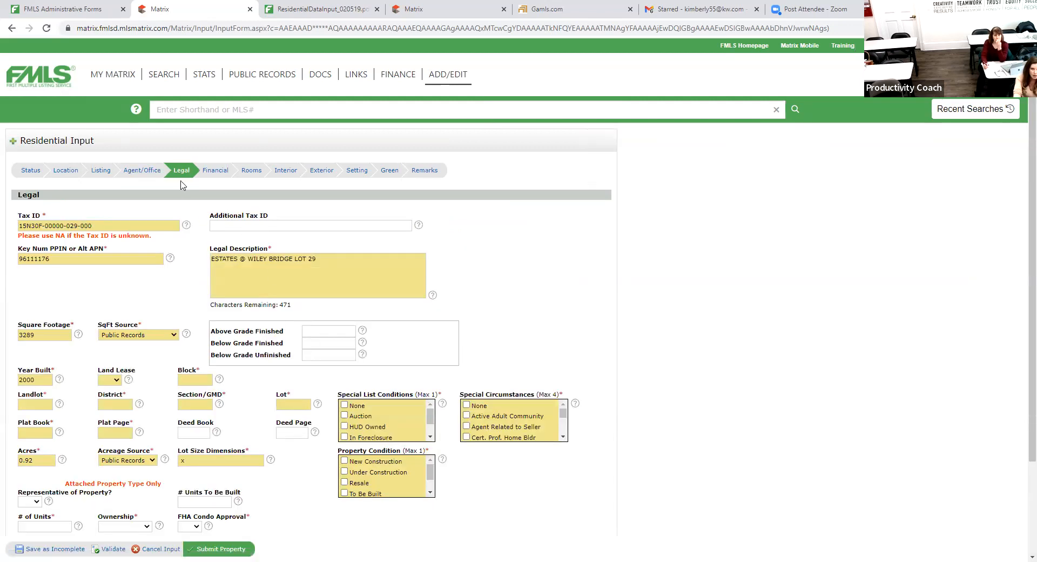
click(146, 171)
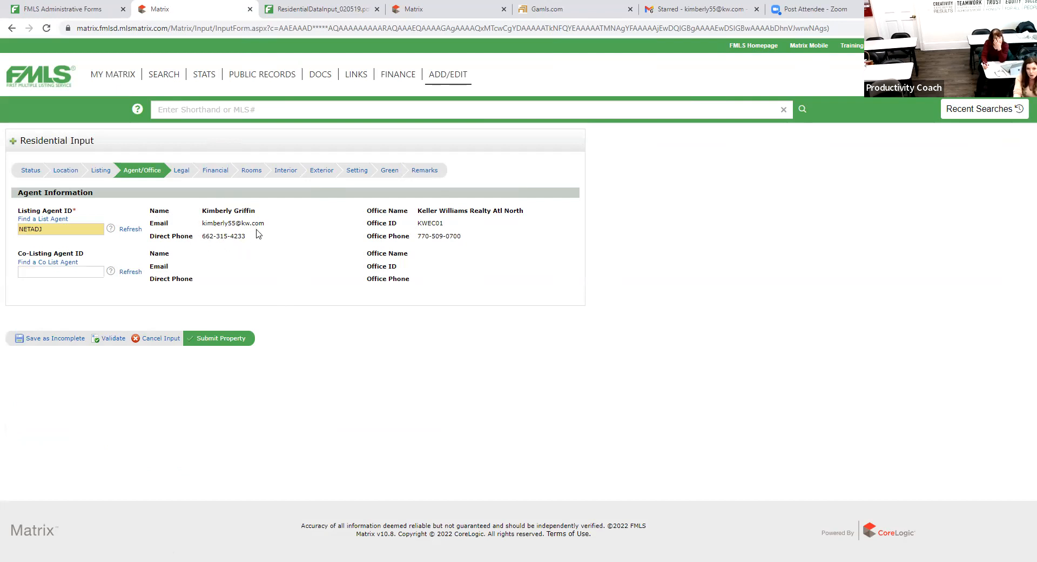
Open the Legal section and review its tax, square footage and lot fields, including the SqFt Source and Land Lease choices.
click(183, 170)
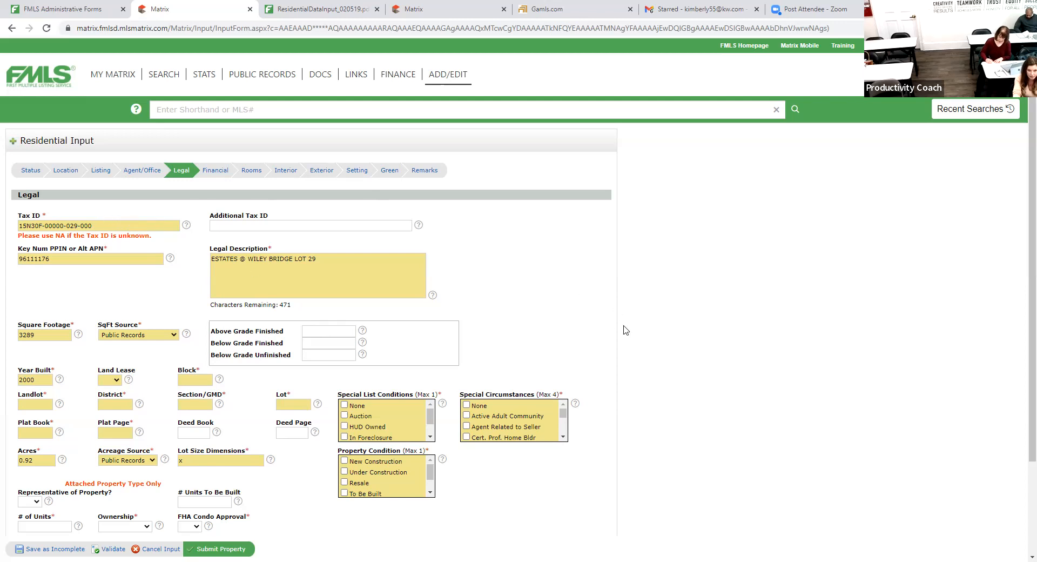
scroll(621, 307, down, 1)
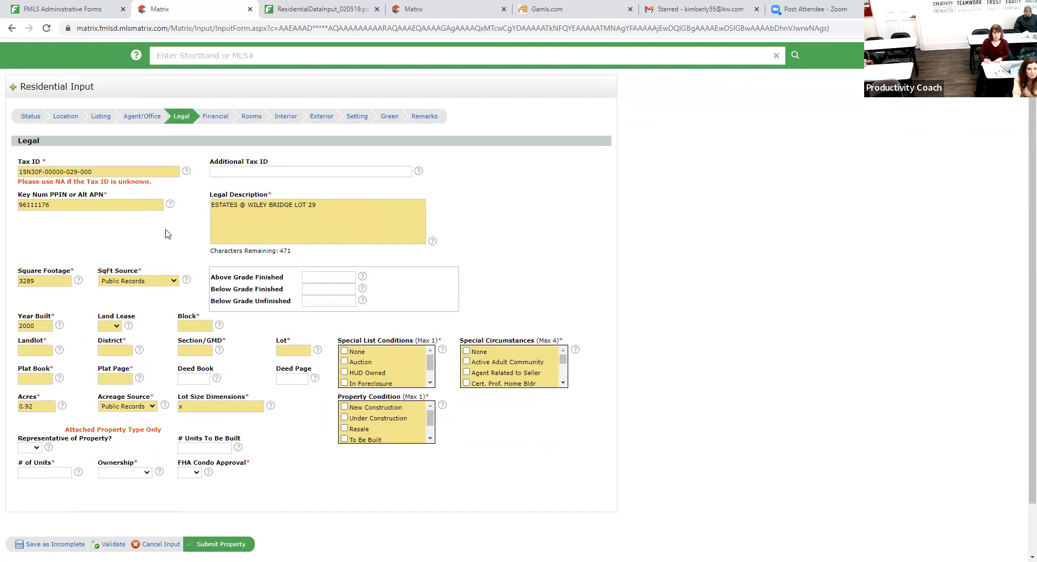
scroll(155, 224, down, 1)
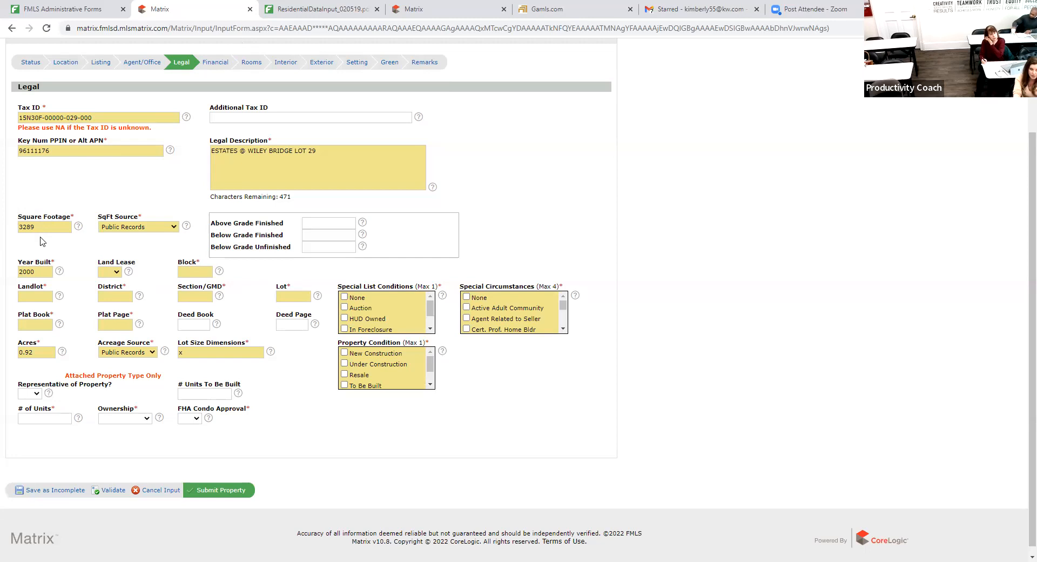
click(142, 228)
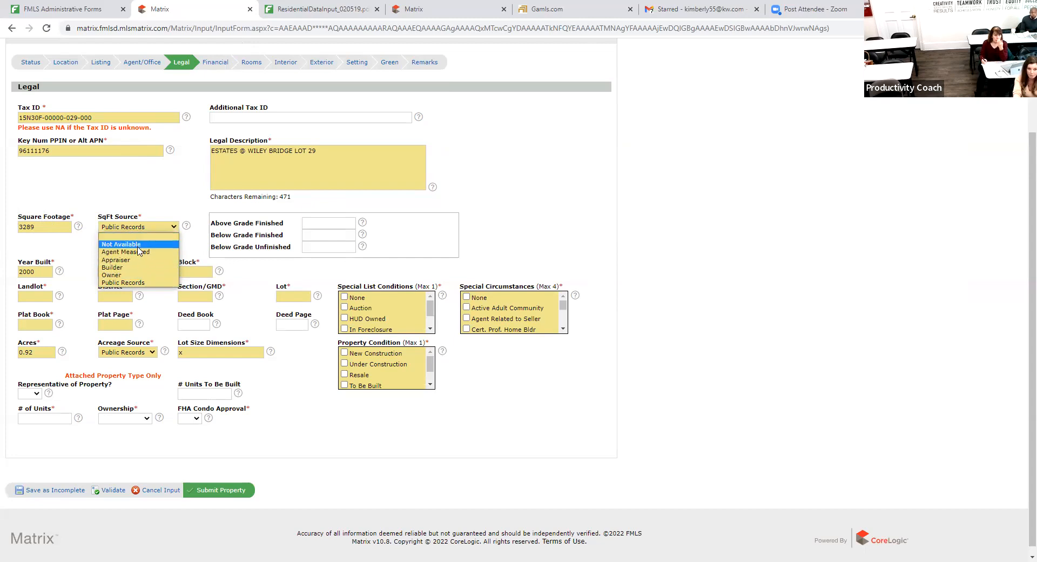
click(306, 270)
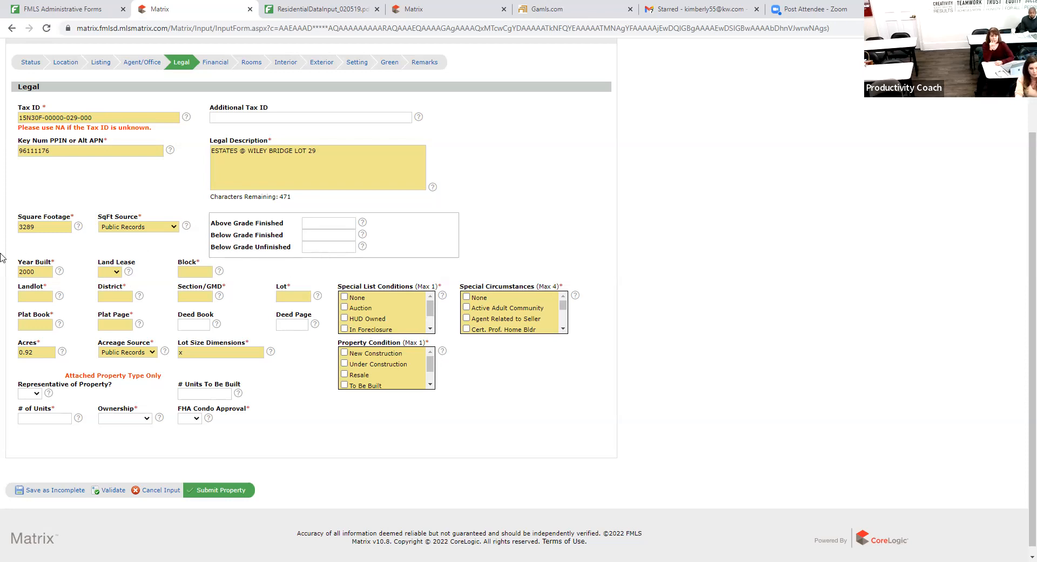
click(117, 271)
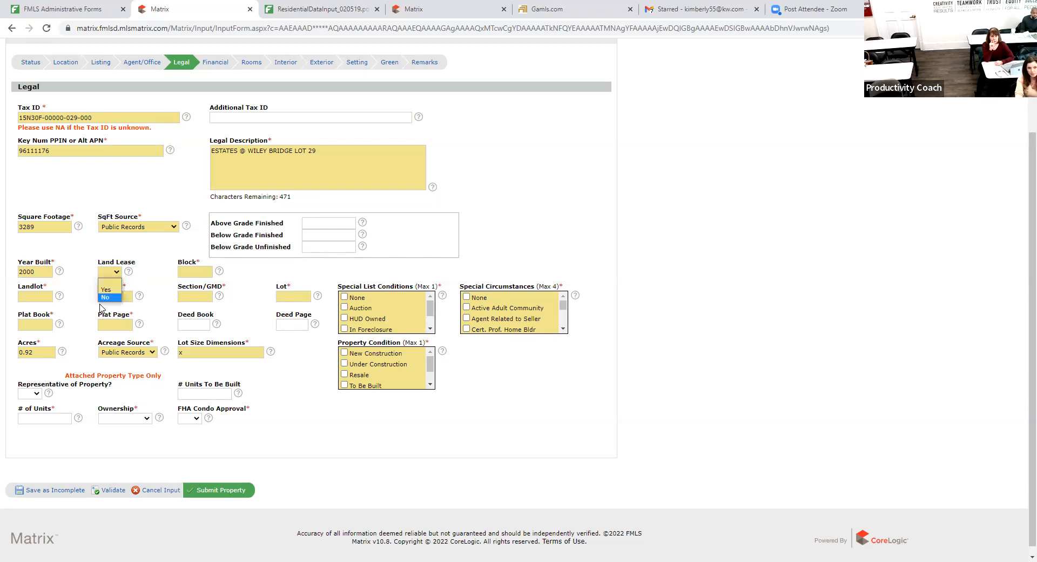
click(159, 250)
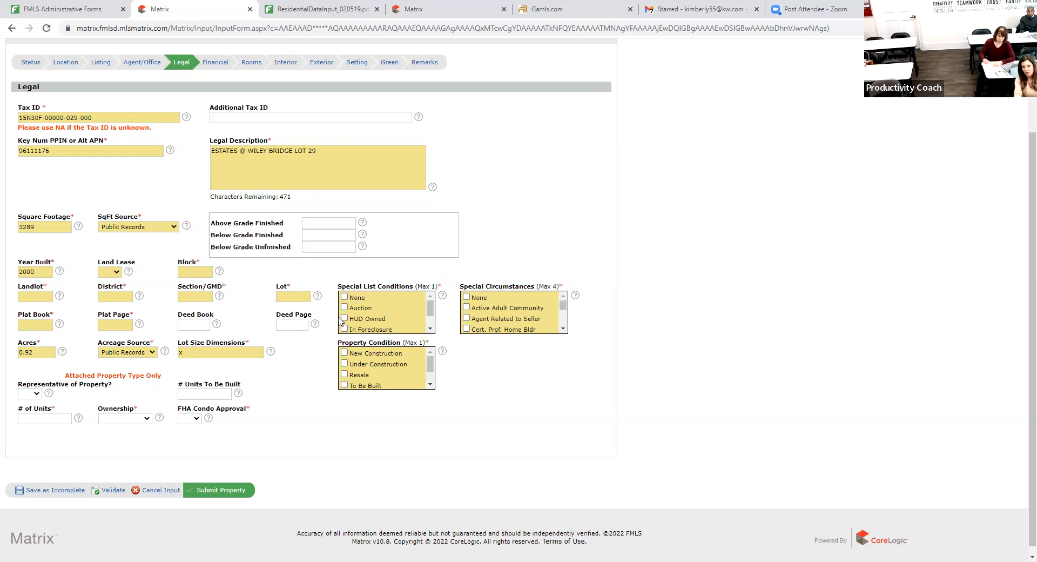
Review the choices for Special List Conditions, Property Condition and Ownership in the Legal section.
scroll(406, 324, down, 2)
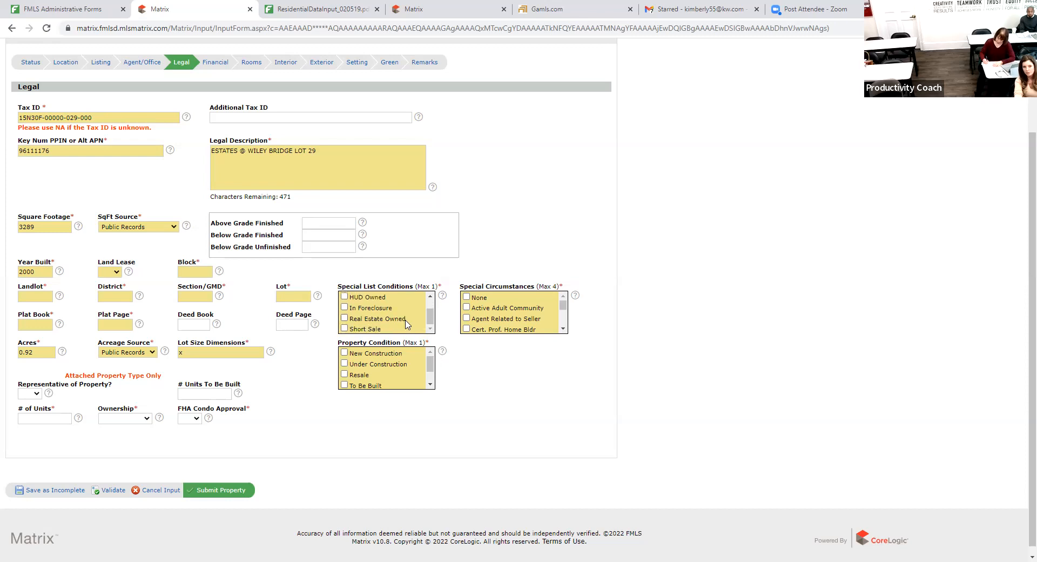
scroll(394, 319, down, 1)
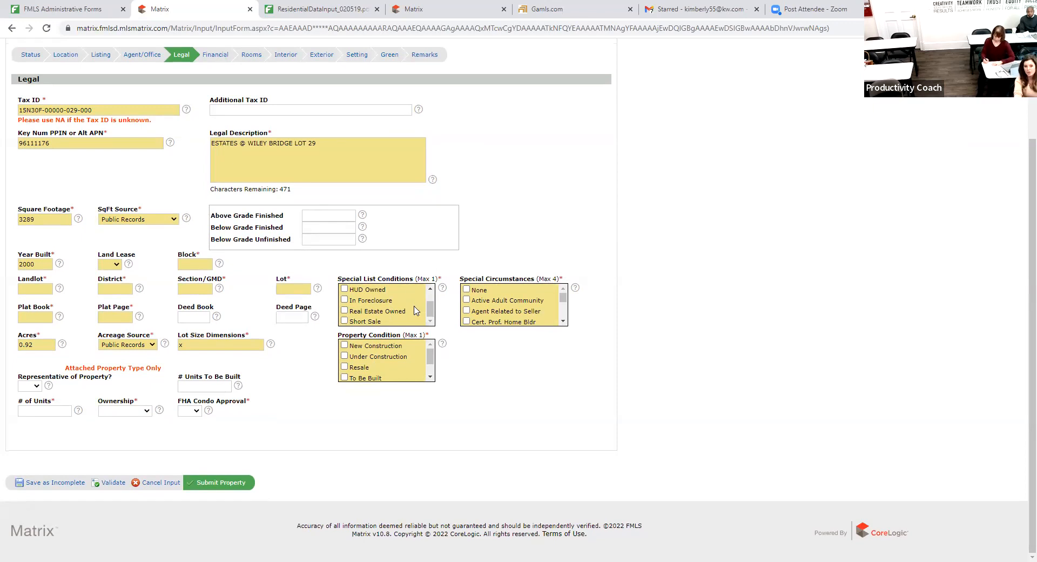
scroll(533, 312, down, 1)
scroll(533, 312, up, 2)
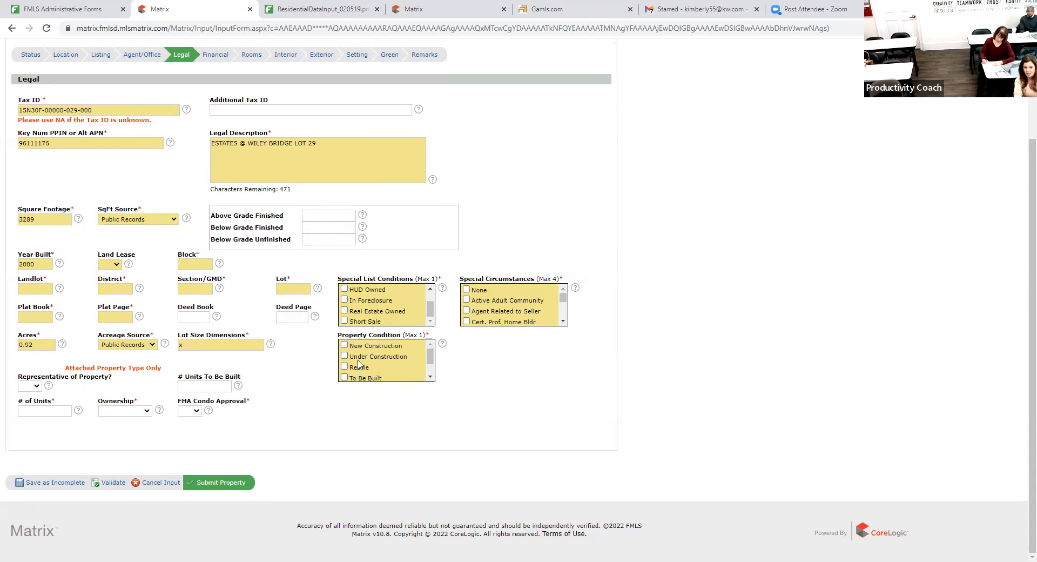
click(431, 377)
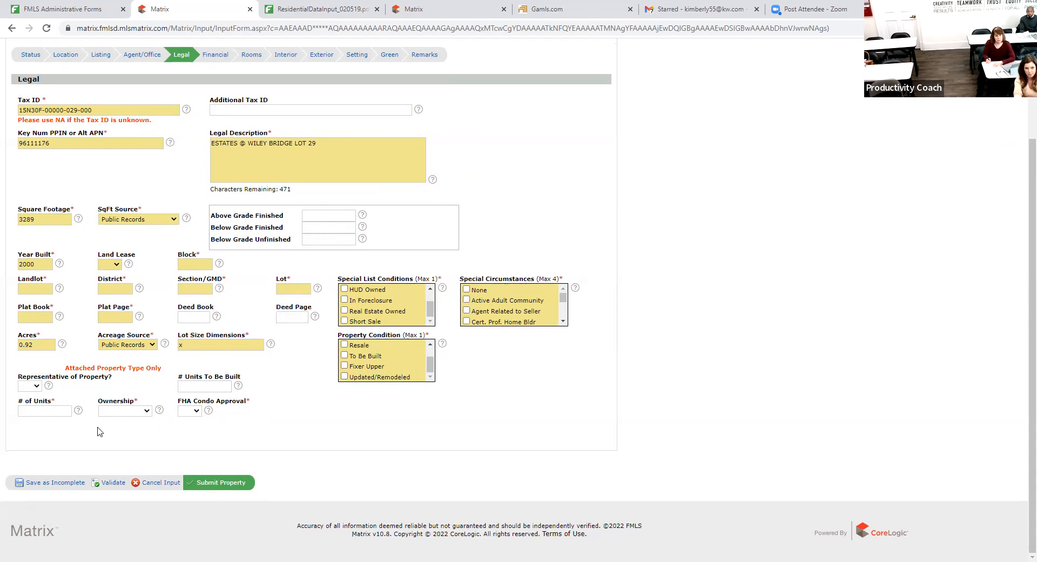
click(146, 414)
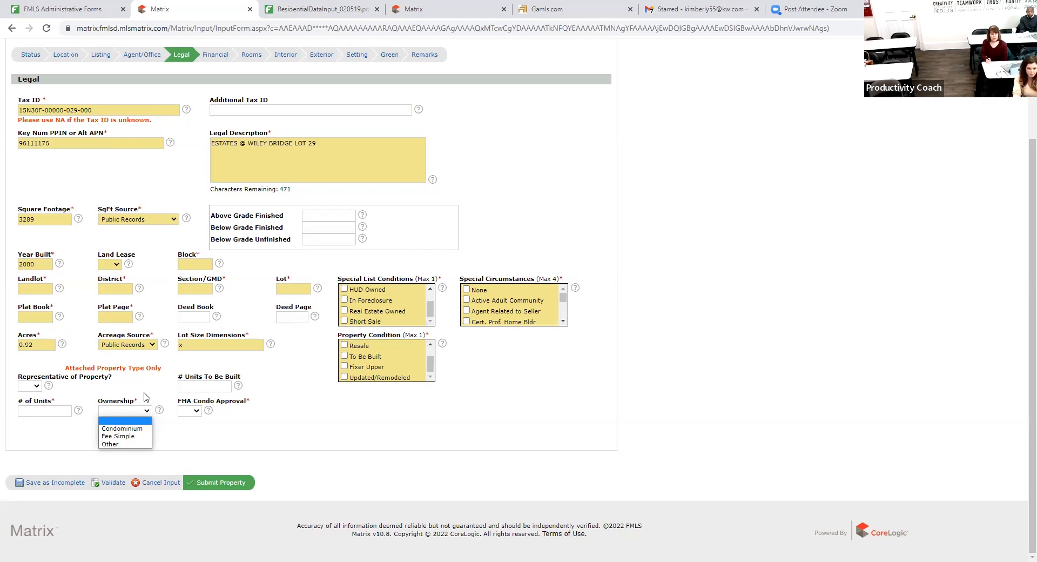
click(310, 445)
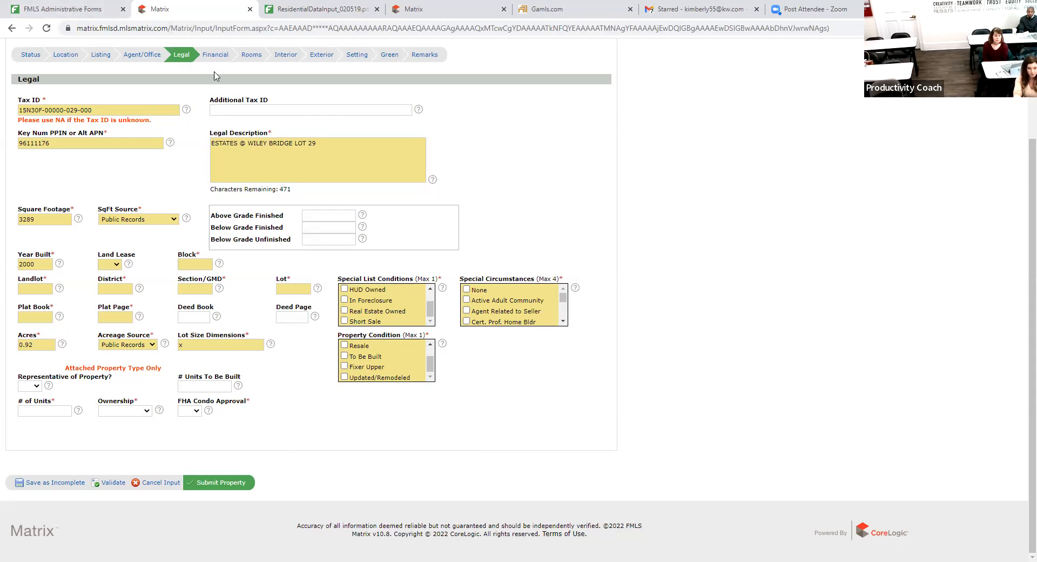
Open the Financial section and check the choices for Owner Financing, Owner Second and Assumable.
click(221, 59)
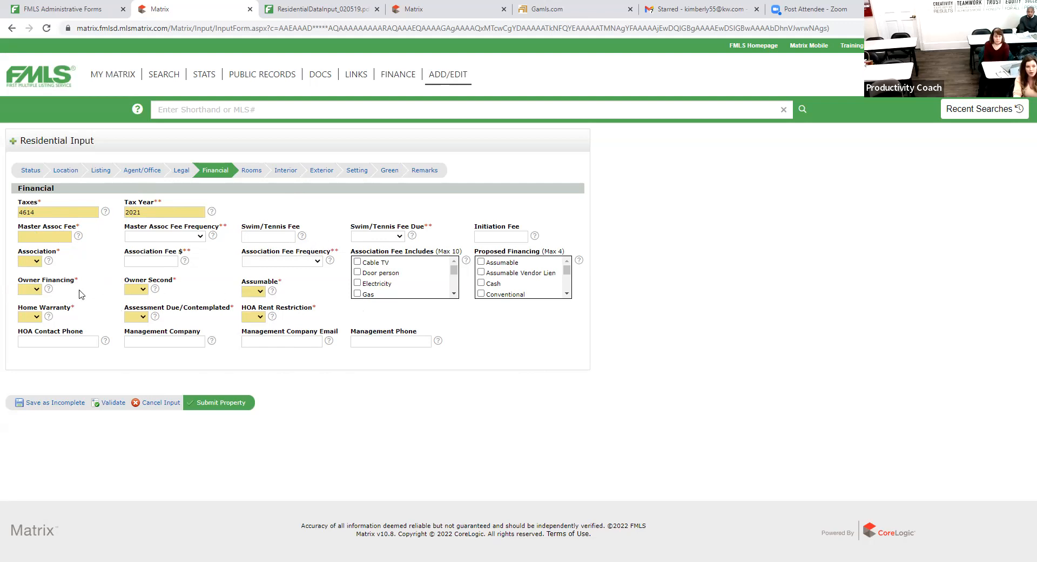
click(36, 292)
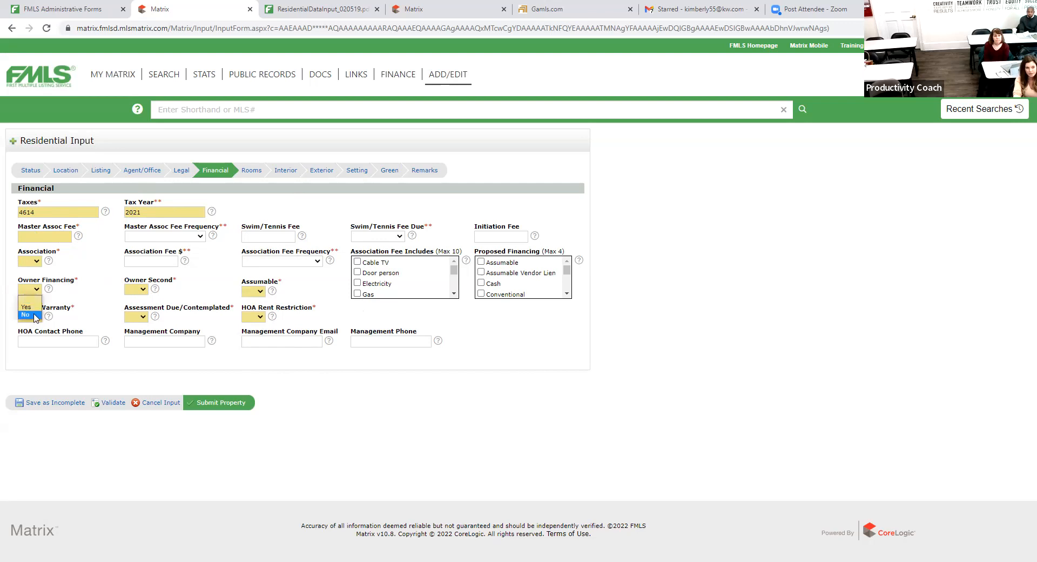
click(143, 287)
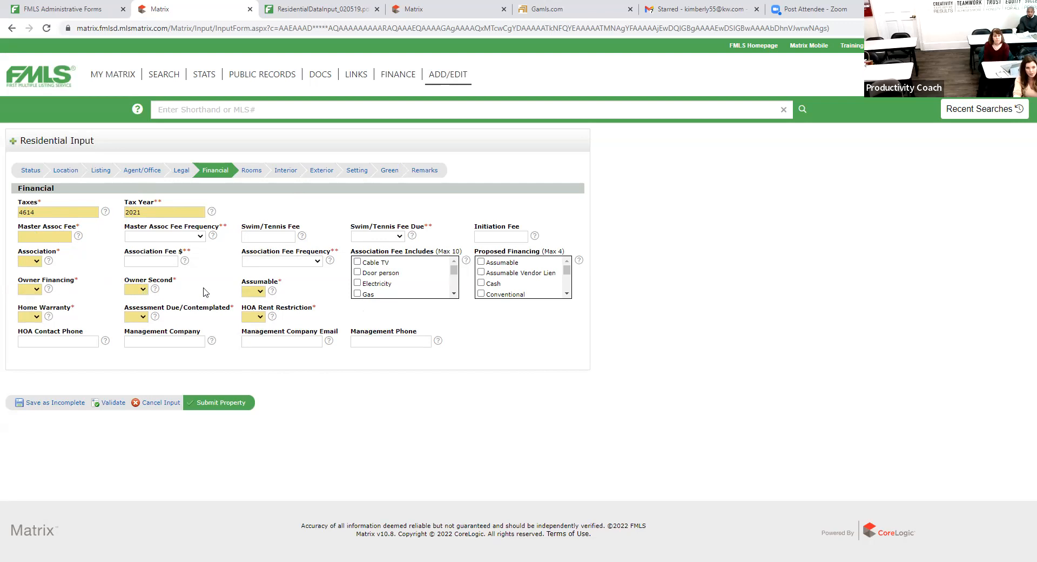
click(144, 291)
click(259, 292)
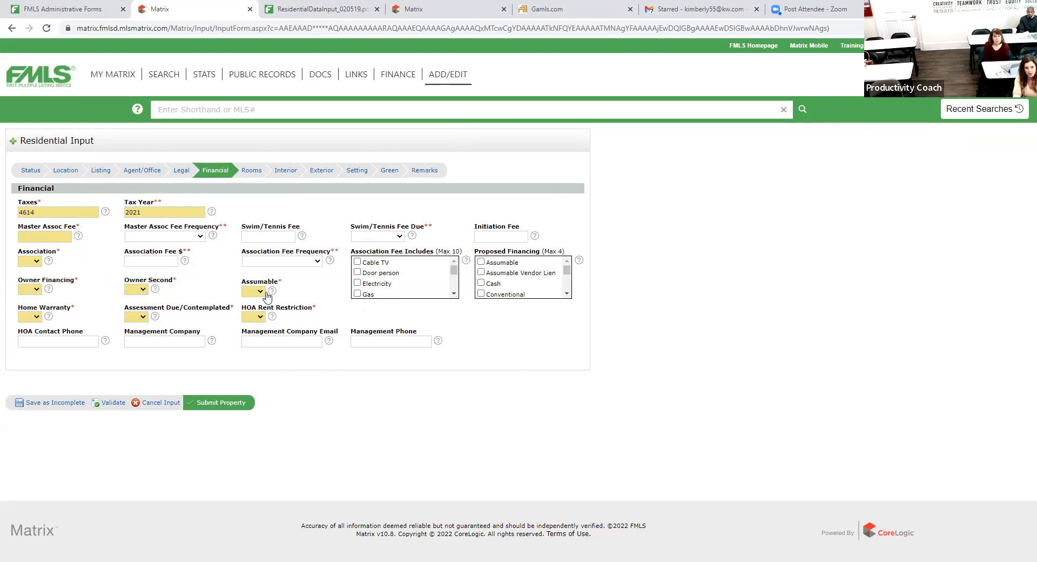
click(260, 294)
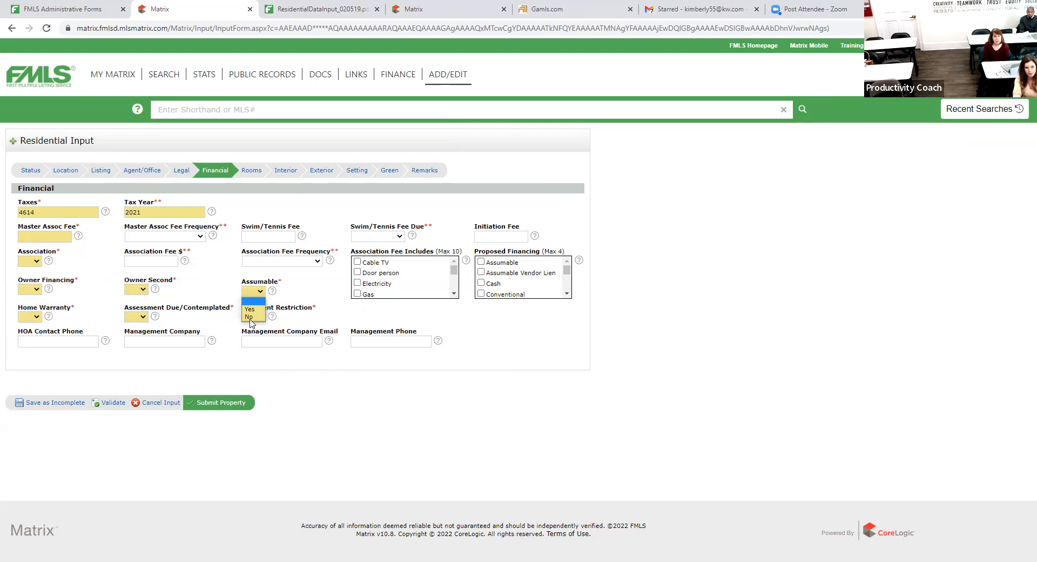
click(333, 290)
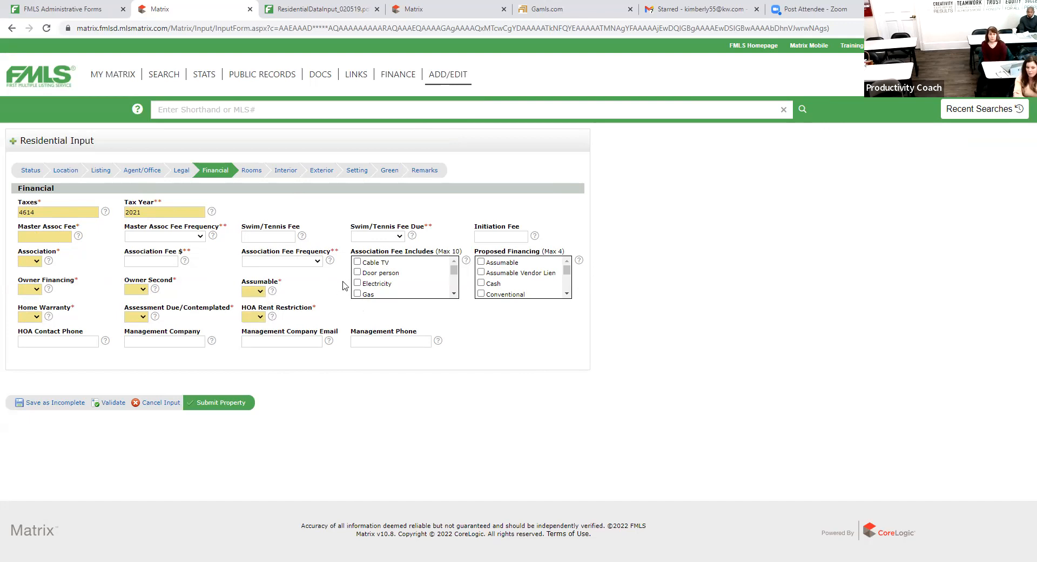
Check the Home Warranty and Assessment Due/Contemplated choices and read the rule help for Owner Second.
click(36, 317)
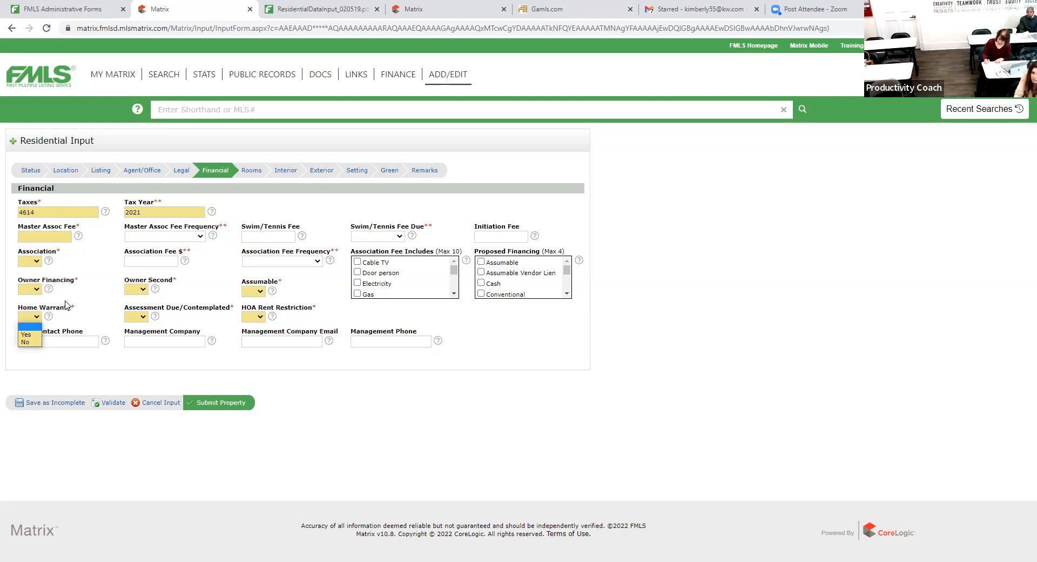
click(141, 317)
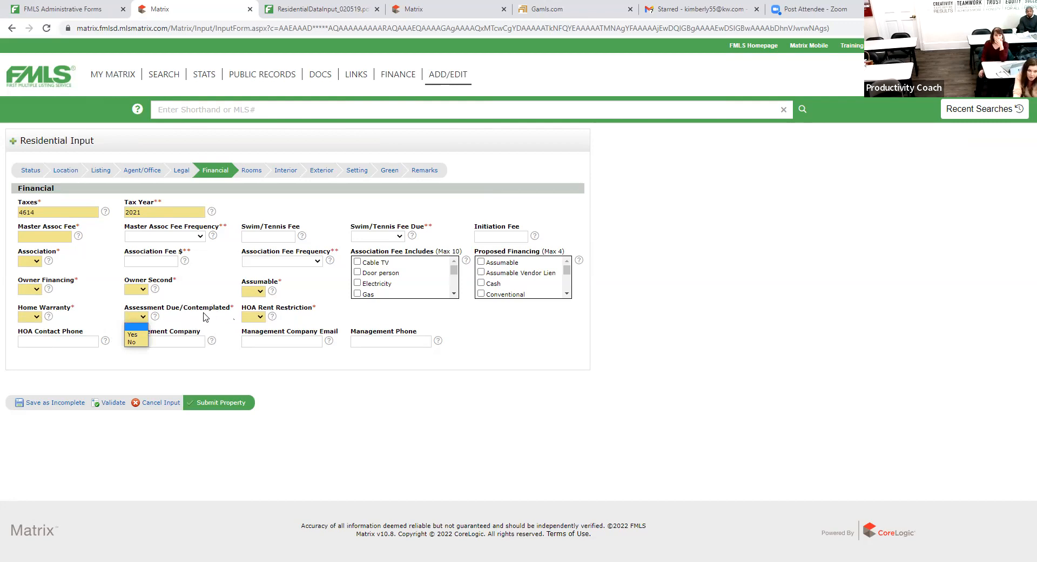
click(274, 311)
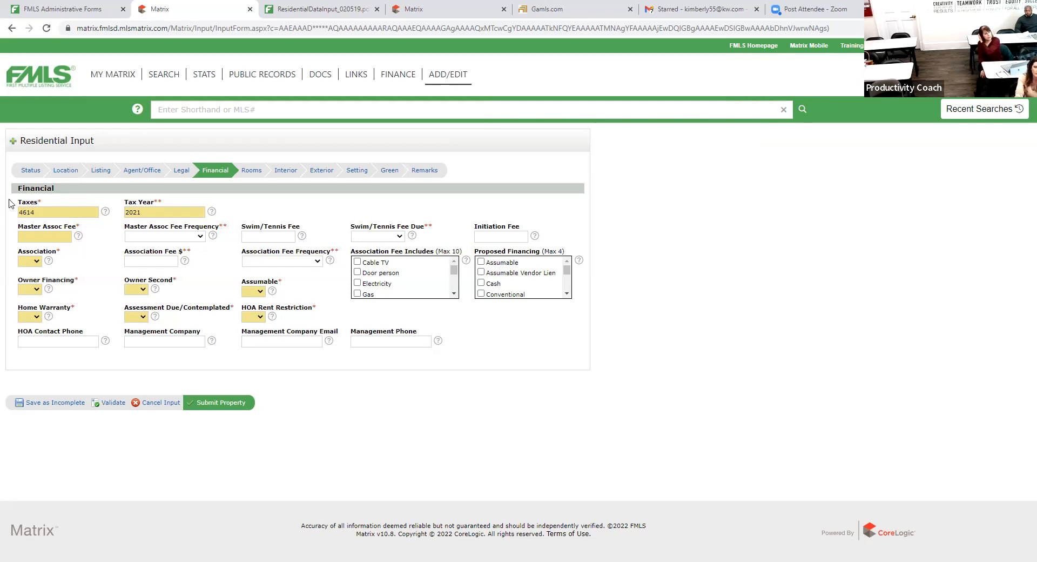
click(155, 290)
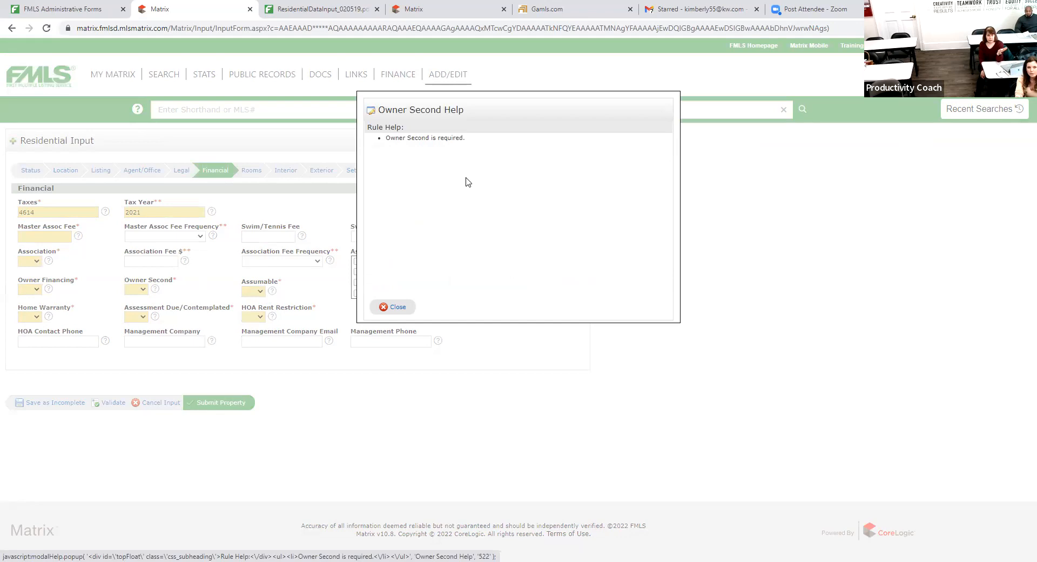
click(398, 308)
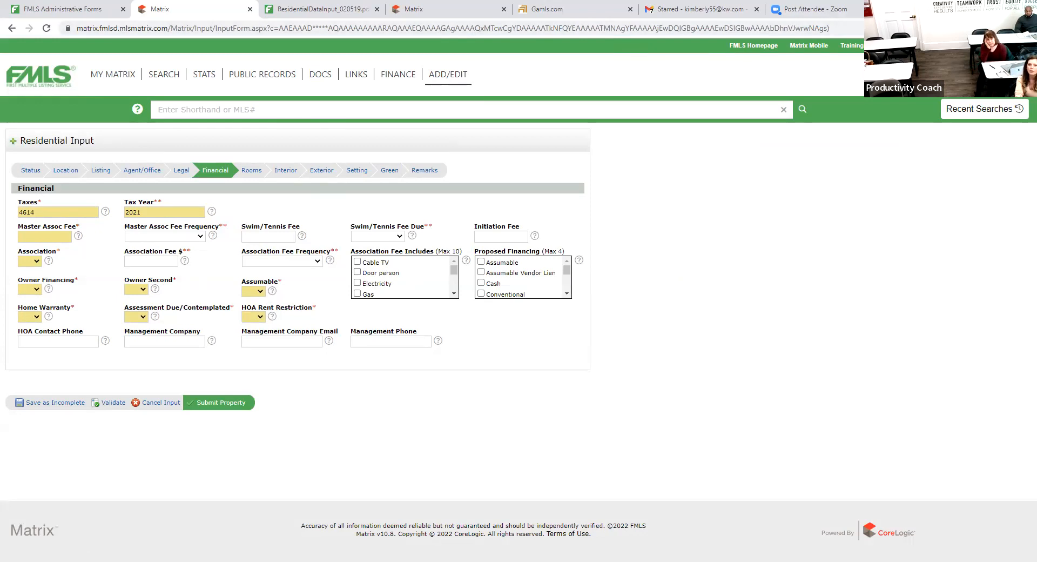
Search Google for "owner second real estate" in a new browser tab.
key(ctrl+t)
text(o)
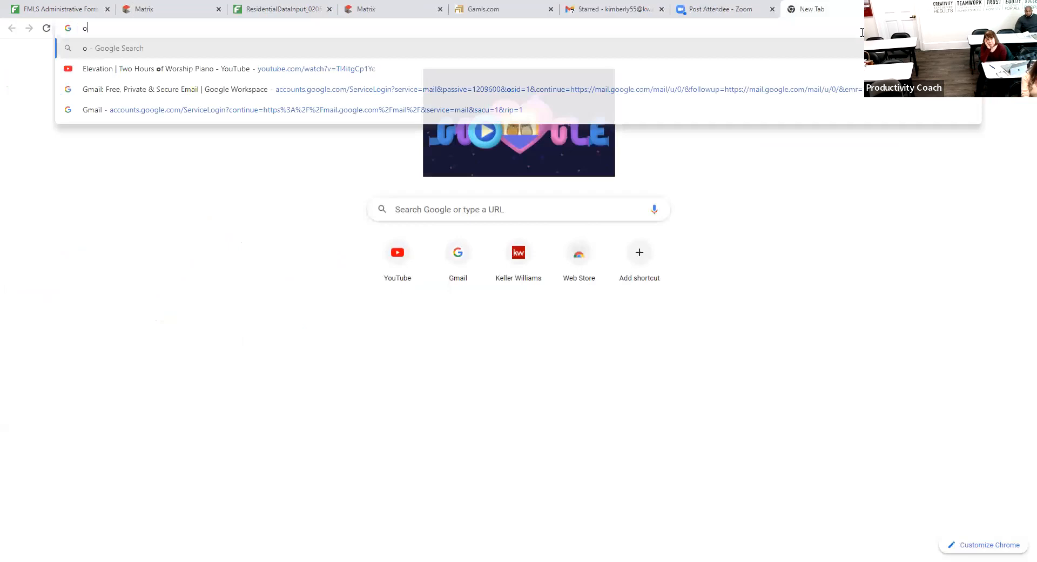
text(wner s)
text(econd)
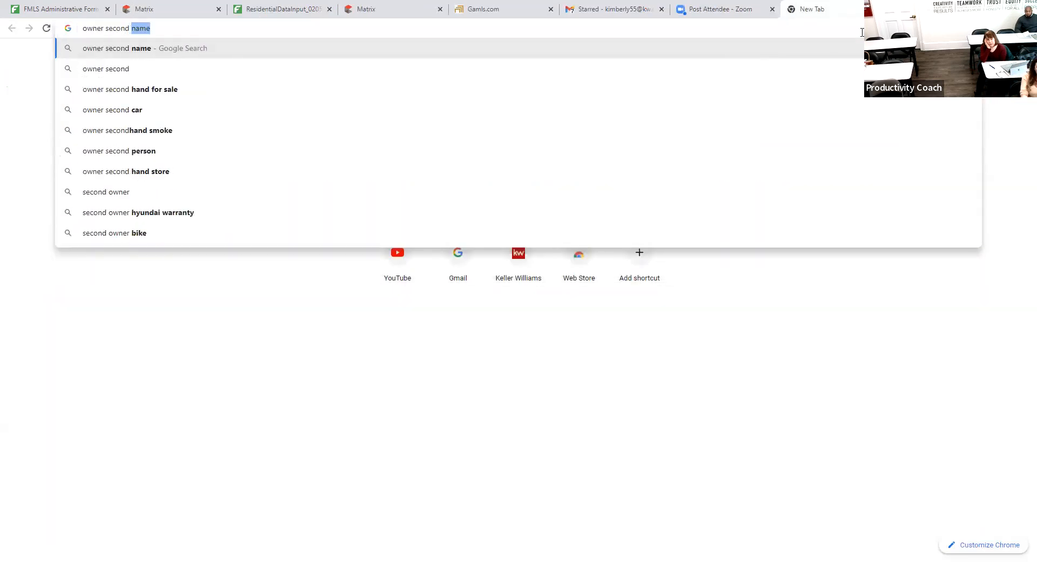
key(BackSpace)
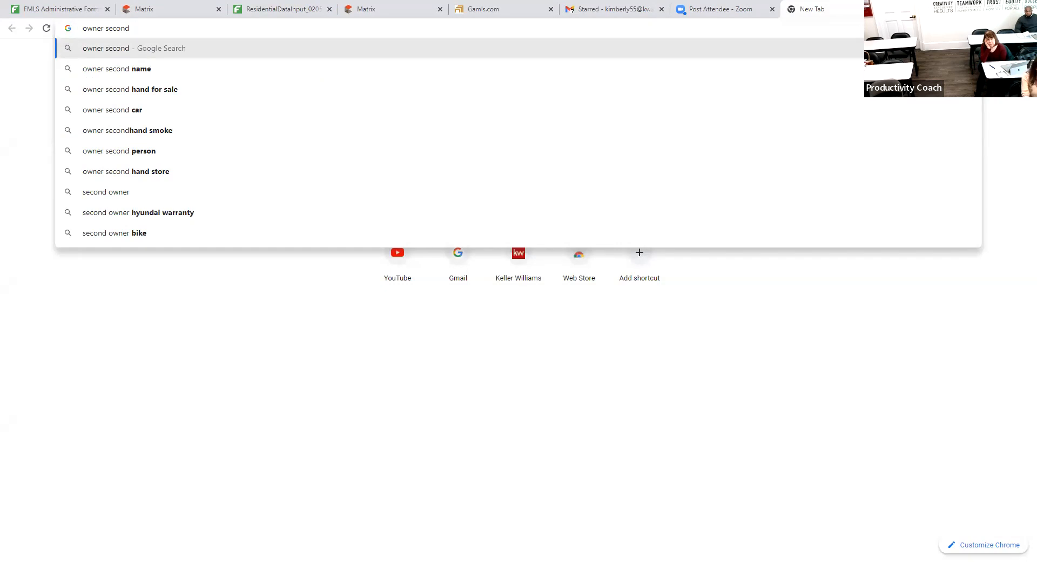
text(real estate)
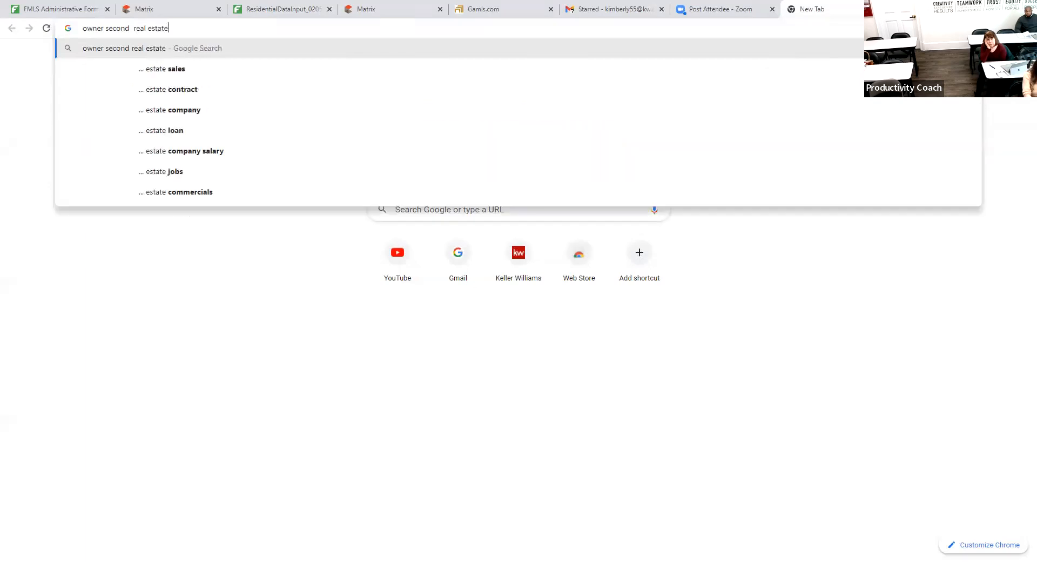
key(Return)
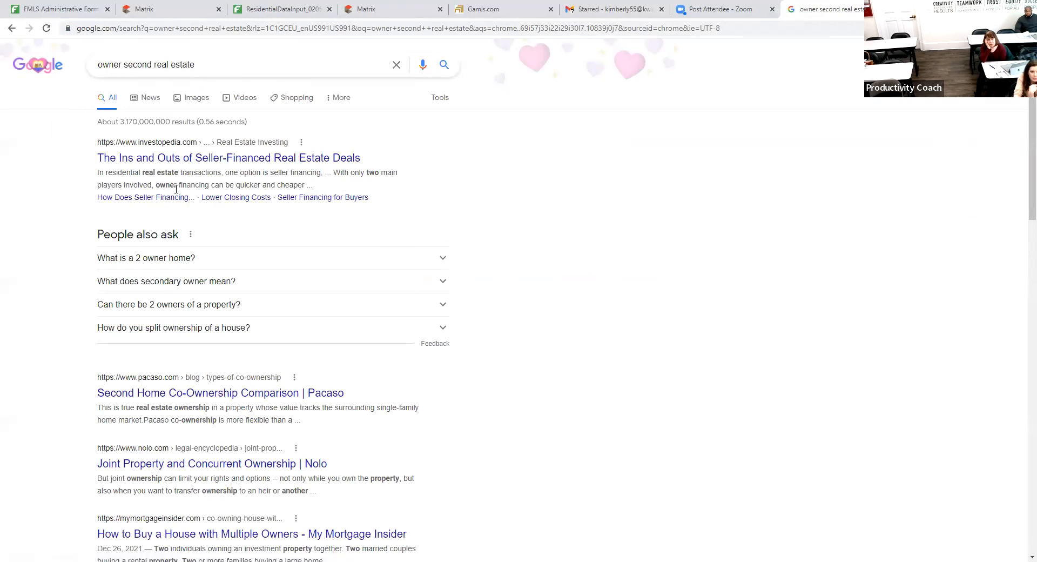
Read the answers to "What is a 2 owner home?" and "What does secondary owner mean?" in the search results.
click(172, 264)
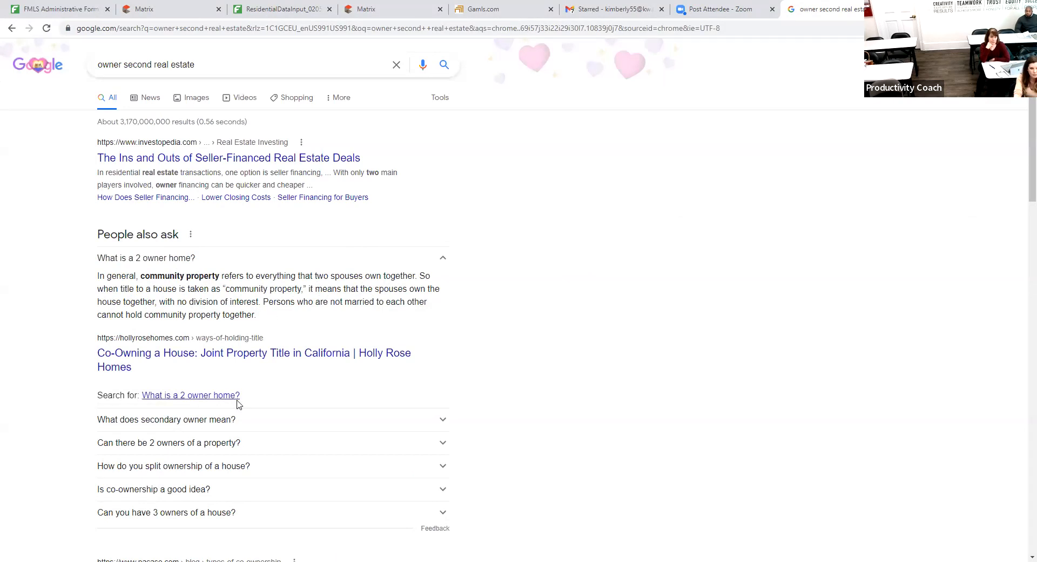
click(209, 421)
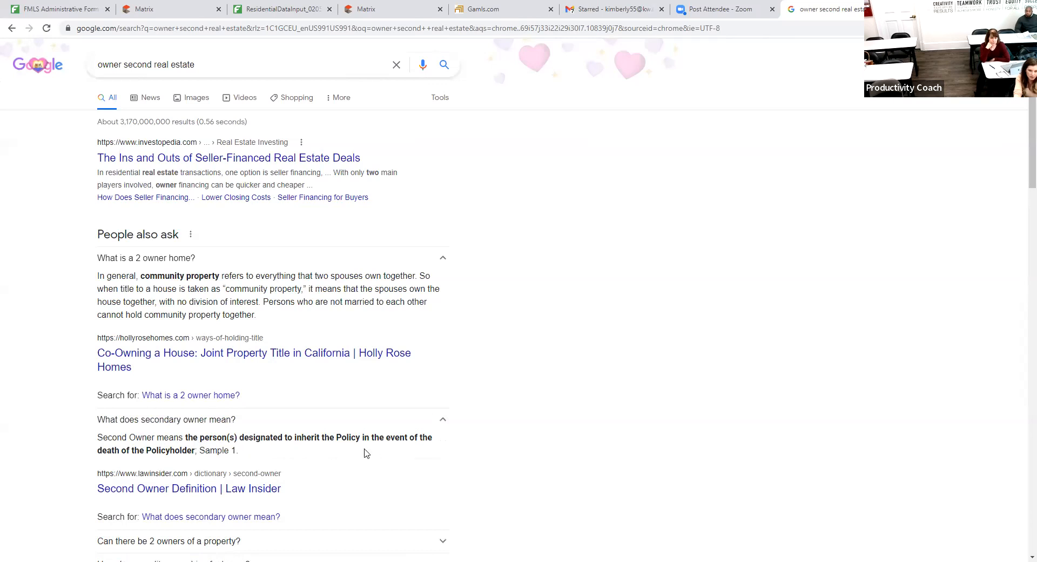
scroll(379, 446, down, 2)
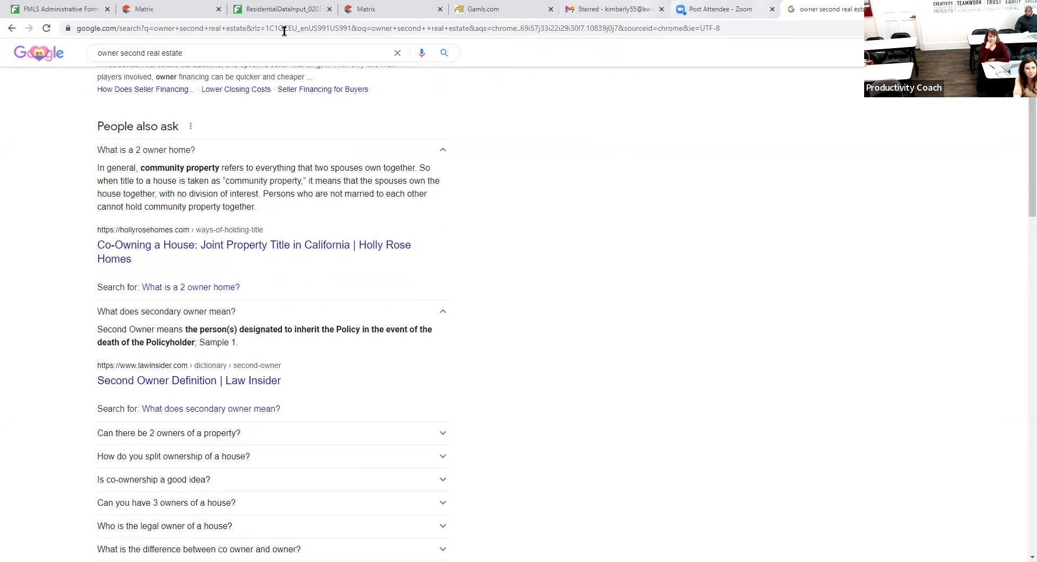
Glance at the Residential Data Input Form PDF, return to the Matrix listing form and open its Rooms section.
click(278, 9)
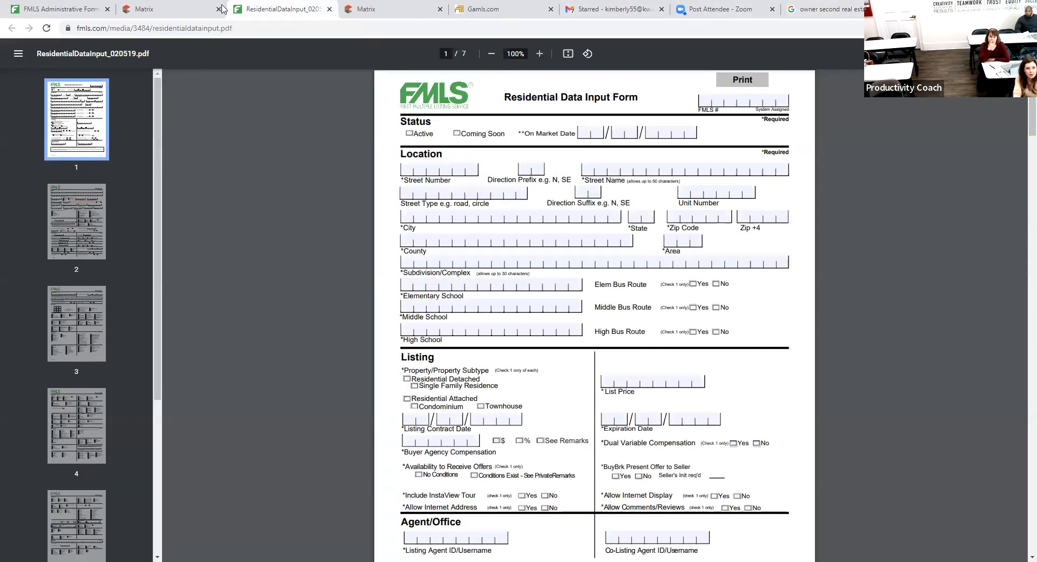
click(165, 6)
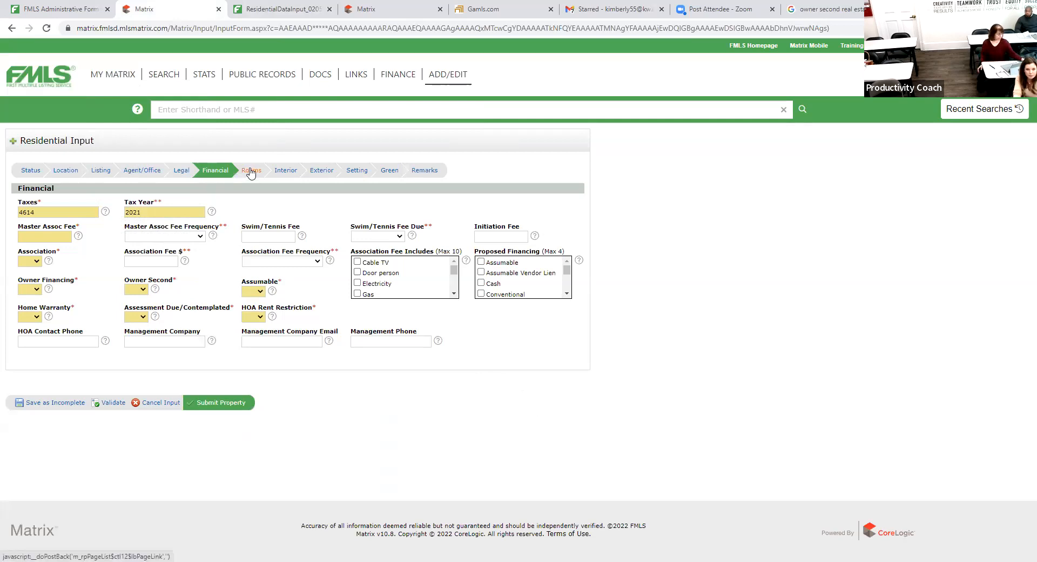
click(250, 172)
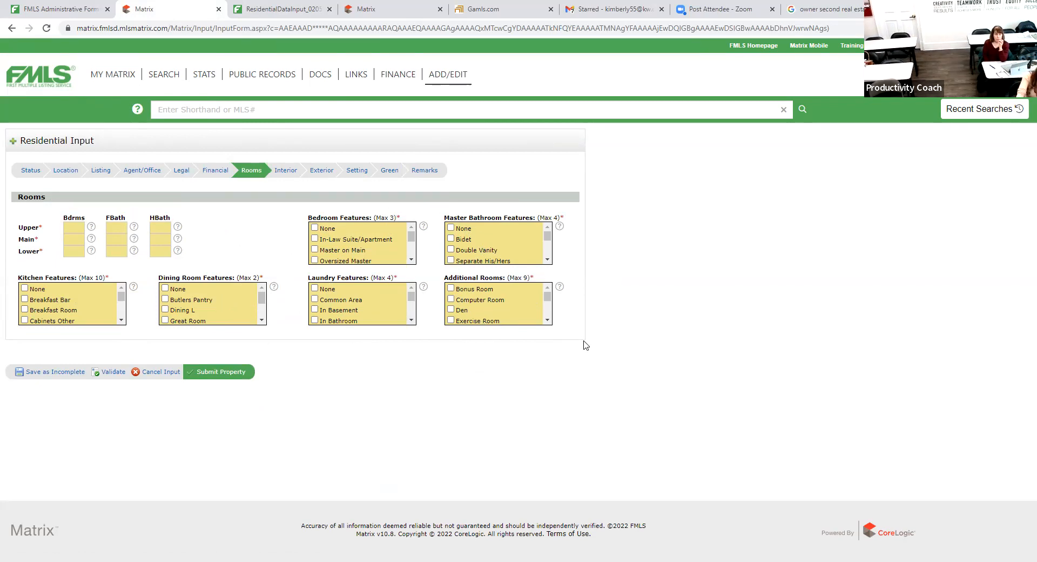
Look through the Additional Rooms choices in the Rooms section and open the Interior section of the listing form.
scroll(508, 313, down, 2)
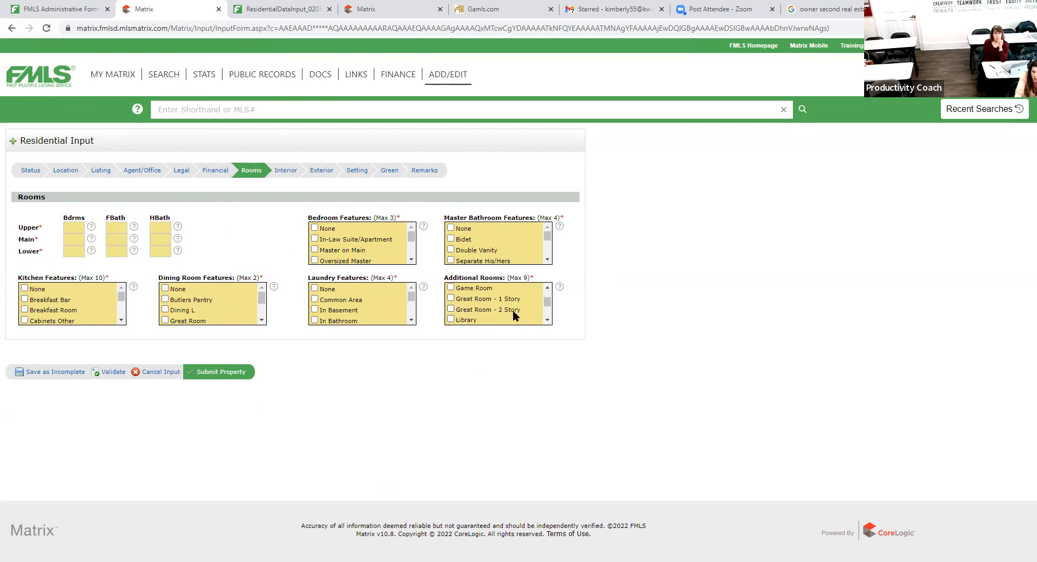
scroll(491, 319, down, 3)
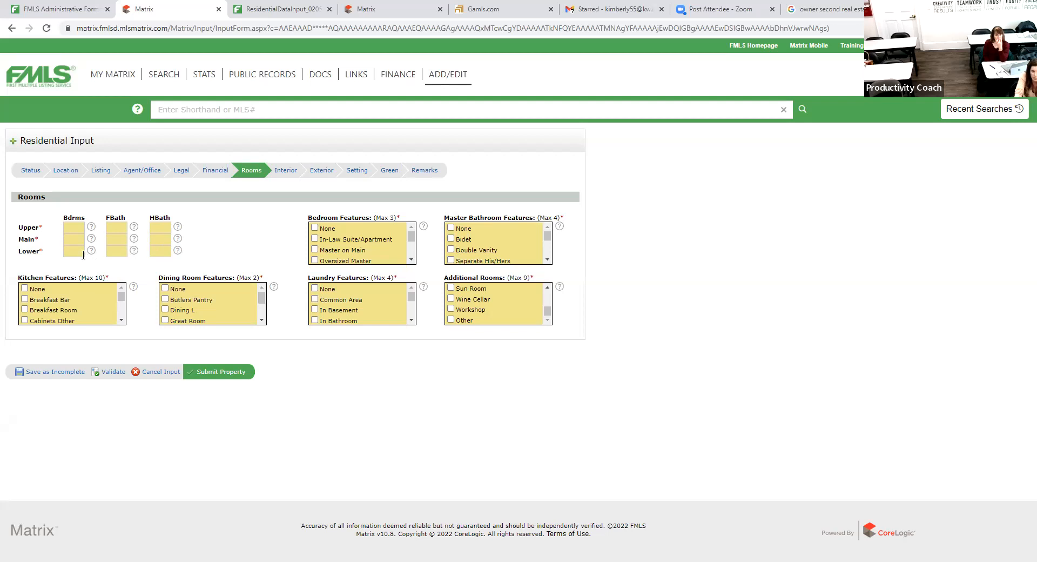
click(288, 171)
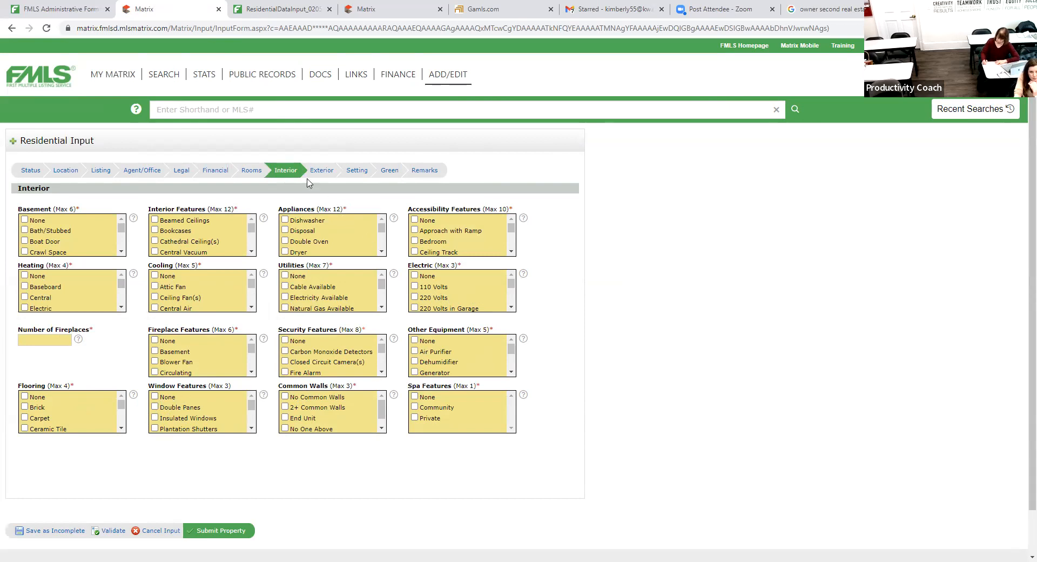
Open the Exterior section of the listing form and look over its fields.
click(321, 172)
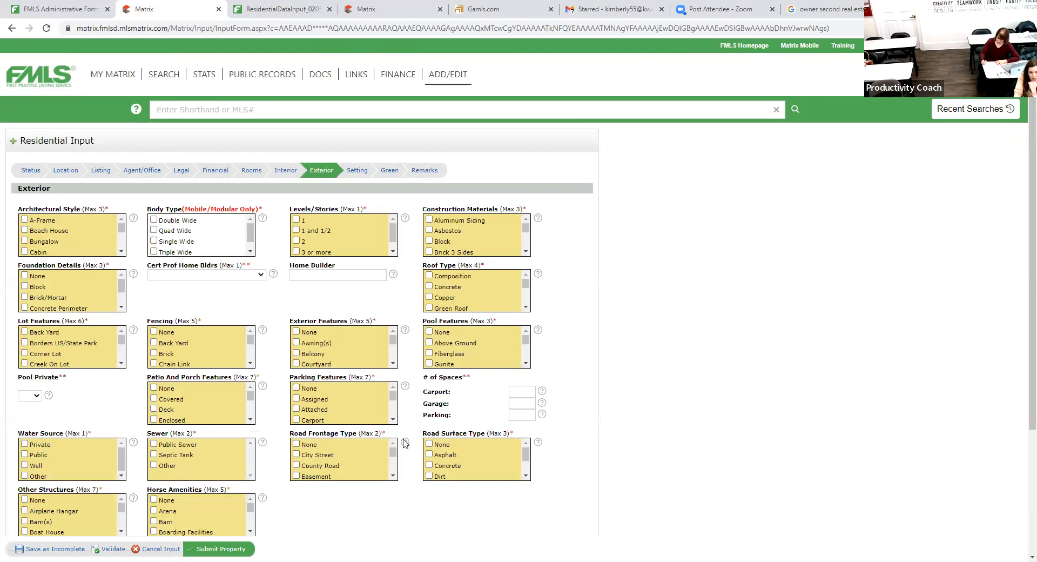
scroll(458, 419, down, 1)
scroll(466, 416, up, 1)
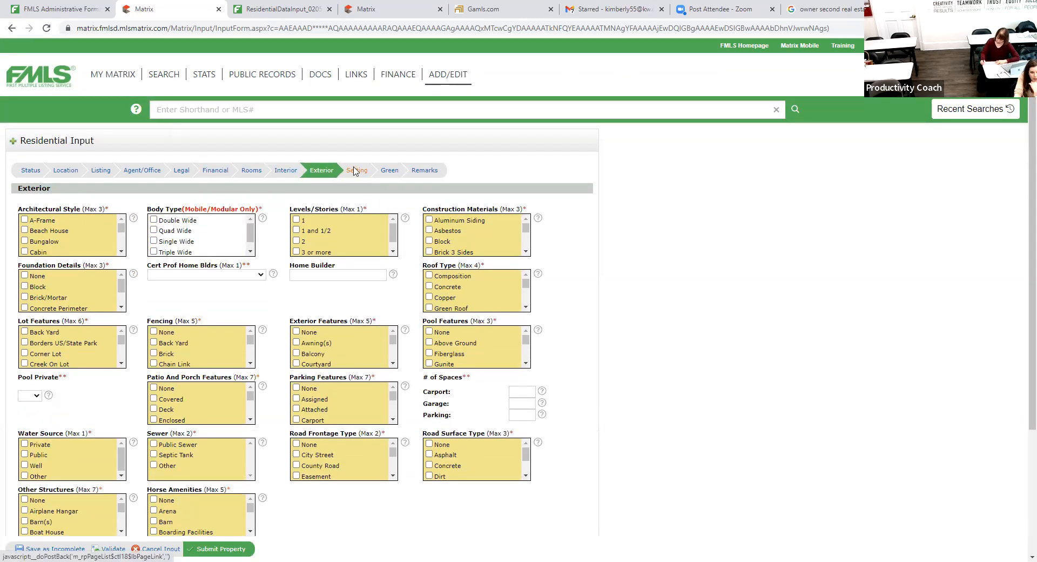
Open the Setting section and look through the choices for View.
click(355, 172)
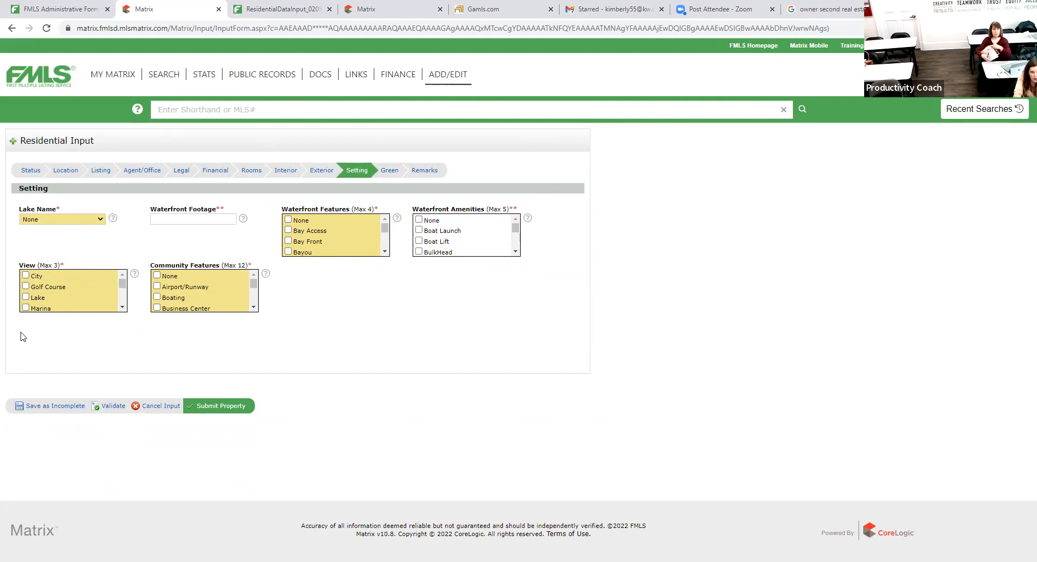
scroll(57, 294, down, 5)
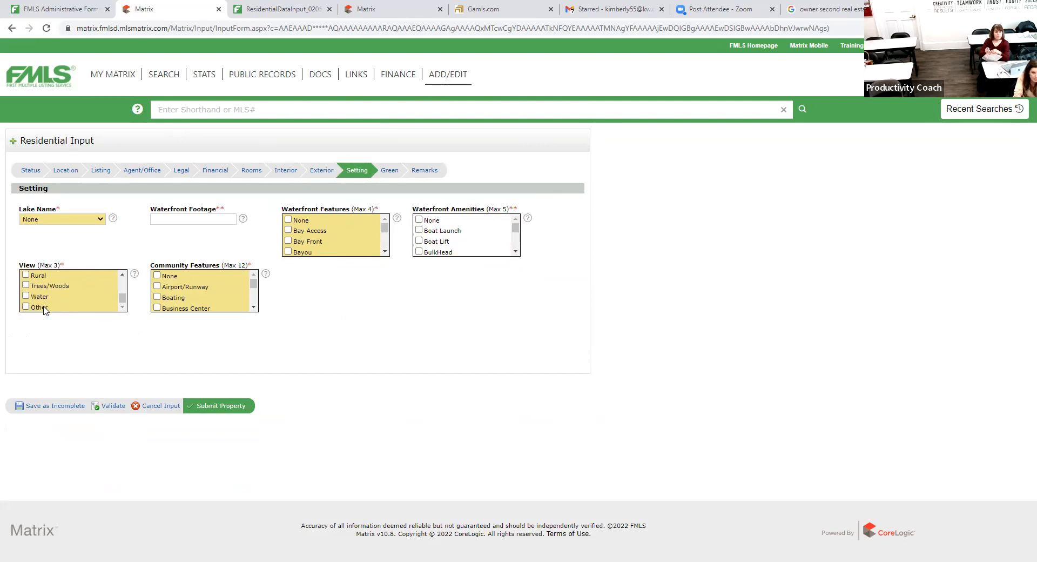
scroll(106, 280, up, 3)
scroll(106, 280, up, 1)
Check the Green section, open the Remarks section and inspect its Public Remarks and Directions fields.
click(390, 171)
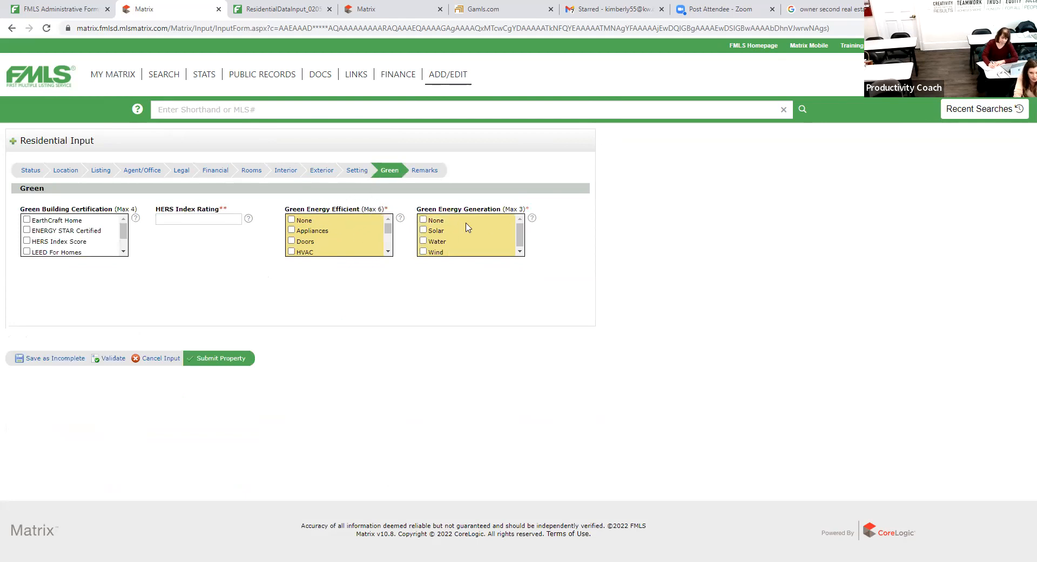
click(422, 171)
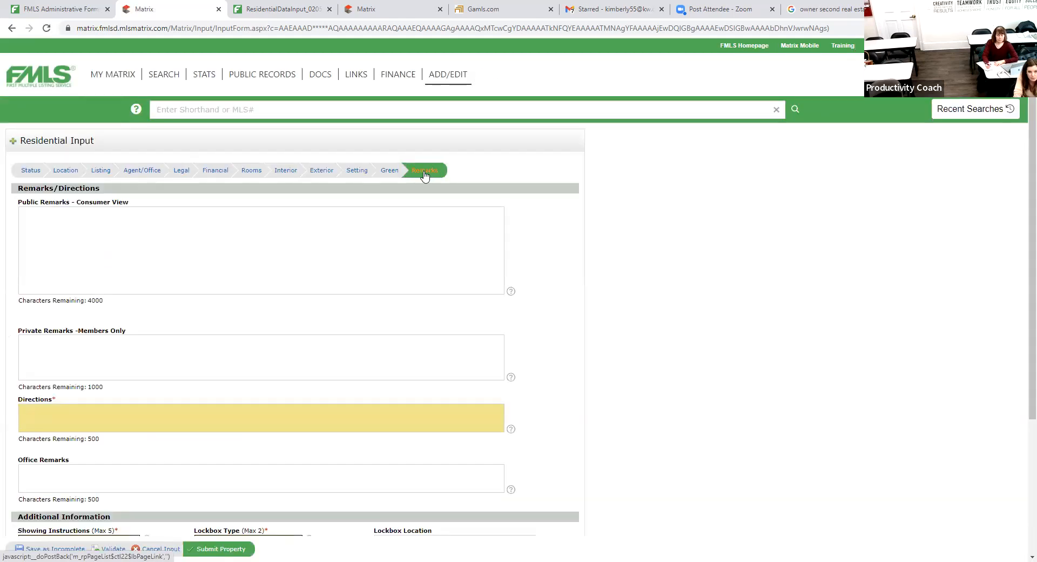
click(205, 241)
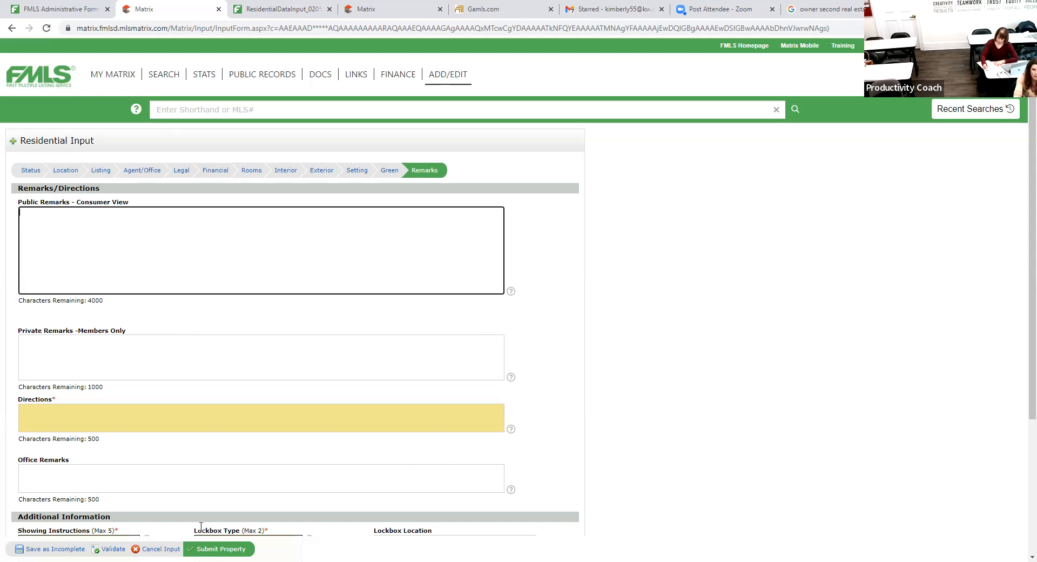
click(263, 421)
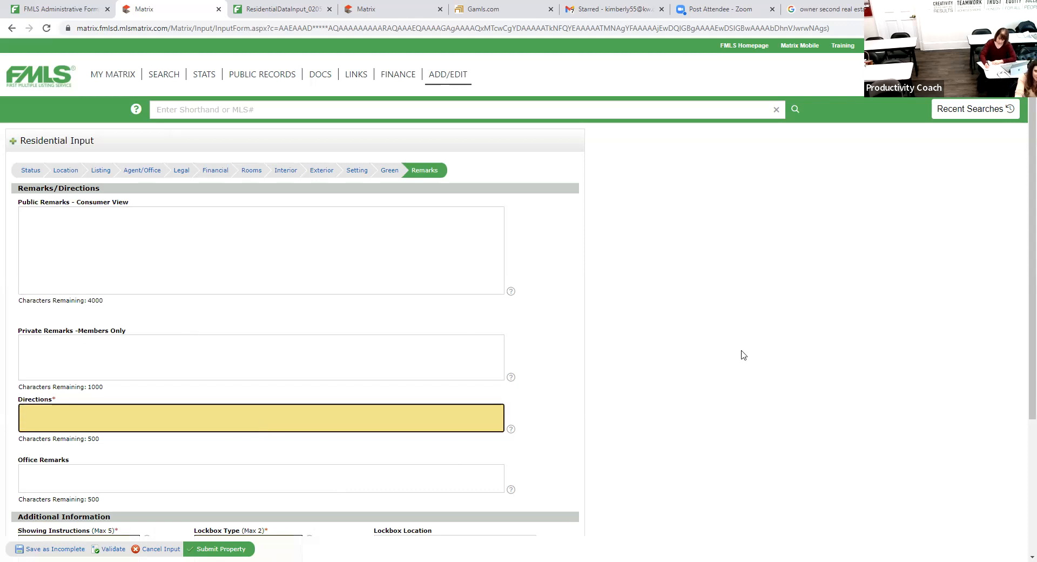
click(666, 341)
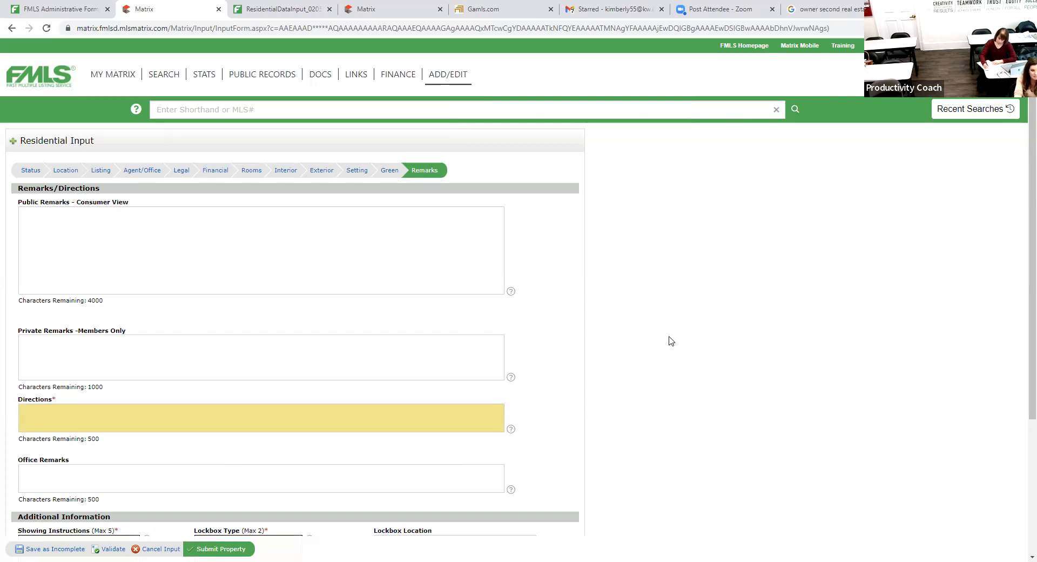
Review the Additional Information options for Showing Instructions, Lockbox Type and Occupant Type without selecting any.
scroll(671, 342, down, 2)
scroll(292, 398, down, 1)
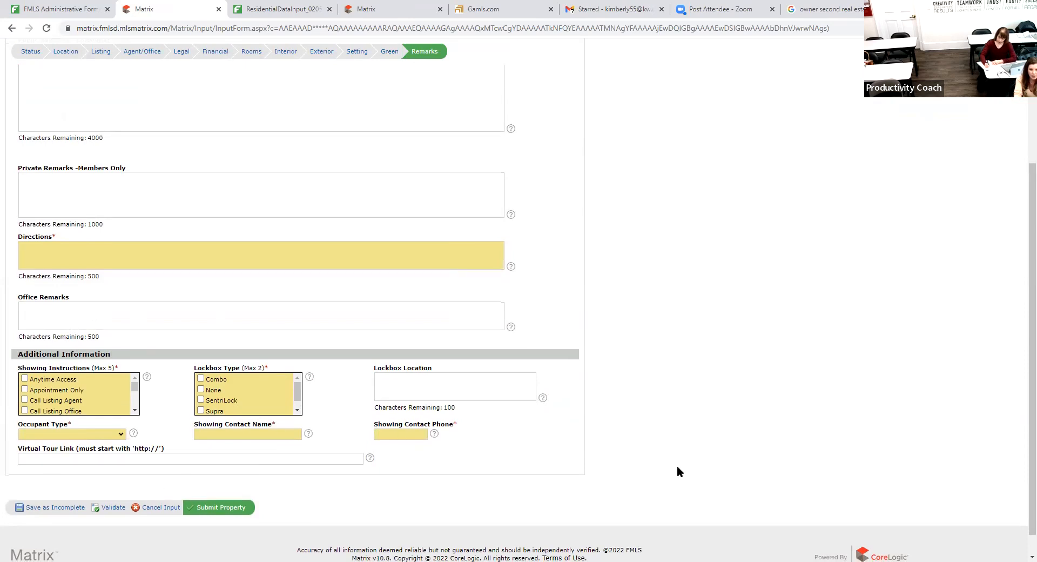
scroll(676, 472, down, 1)
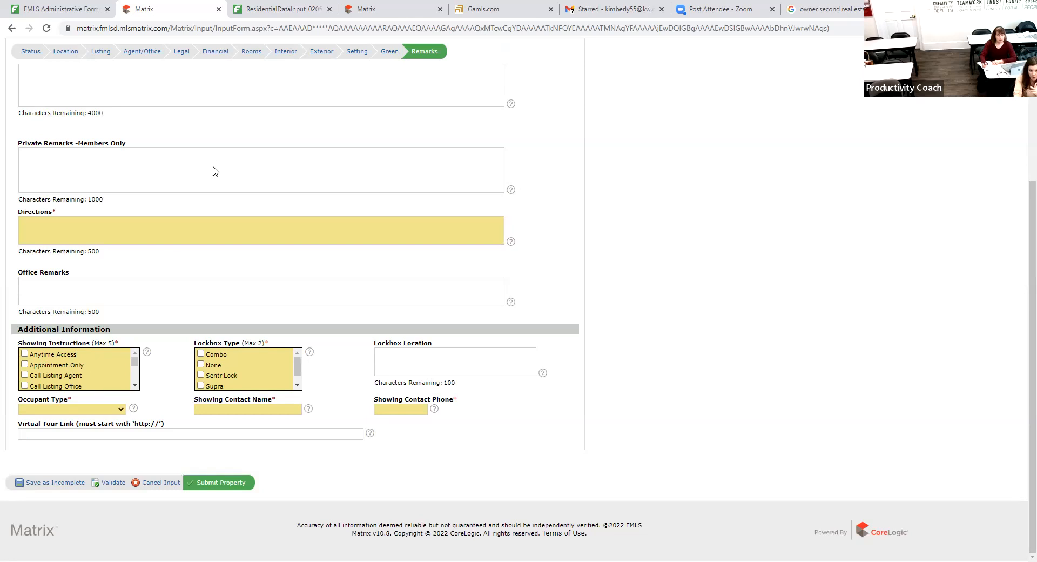
scroll(64, 362, down, 1)
scroll(65, 363, up, 1)
scroll(64, 362, down, 5)
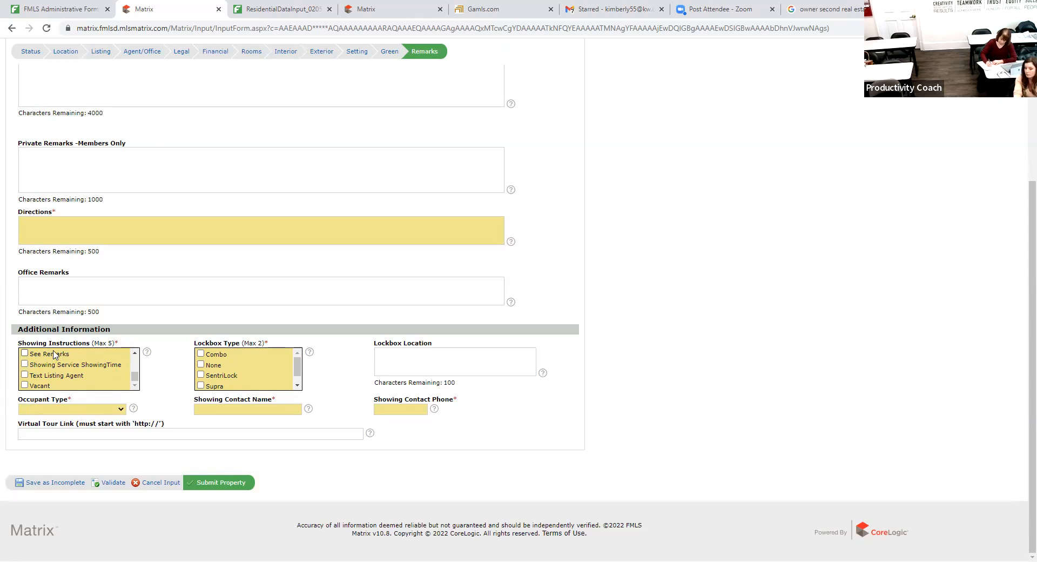
scroll(241, 376, down, 1)
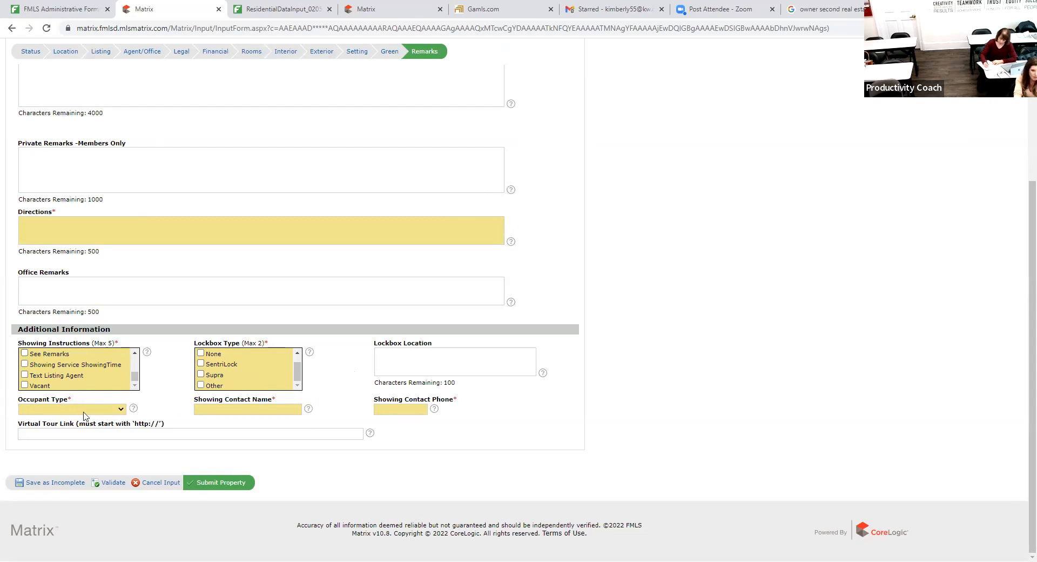
click(62, 410)
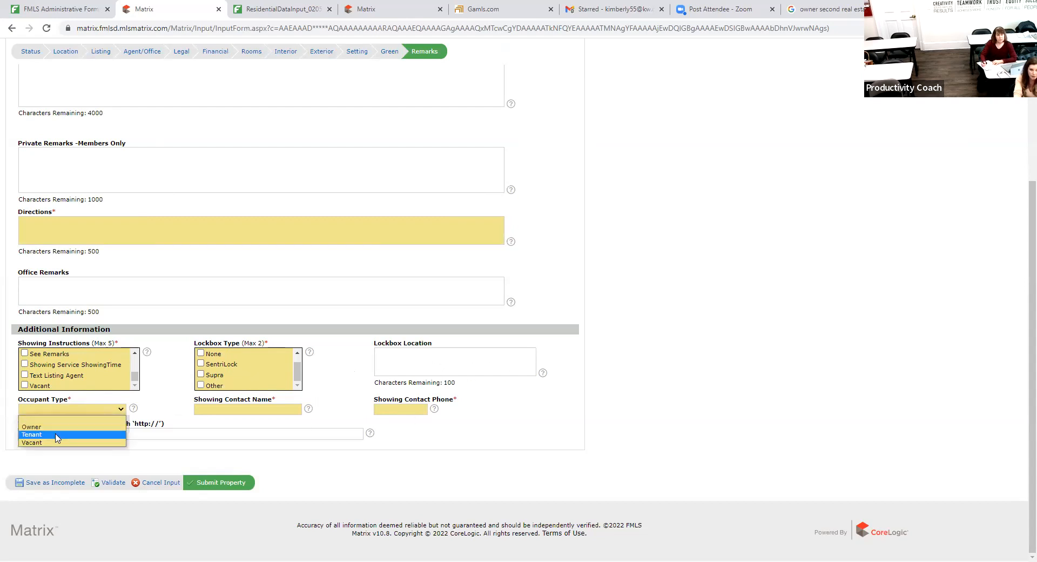
click(293, 420)
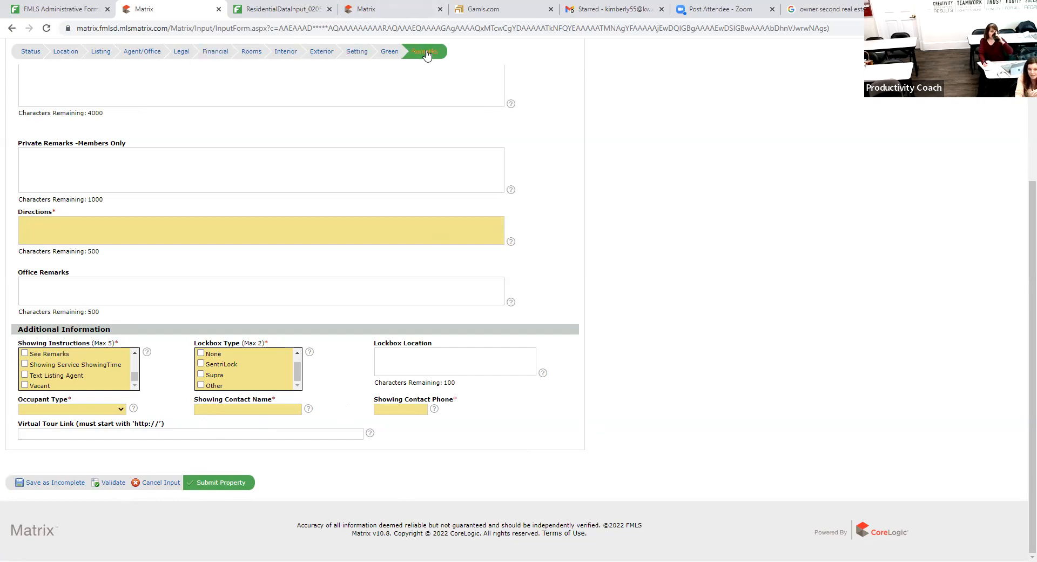
Glance at the Financial section, leave the form and open the first listed agent's active residential listing through Quick Modify.
click(218, 52)
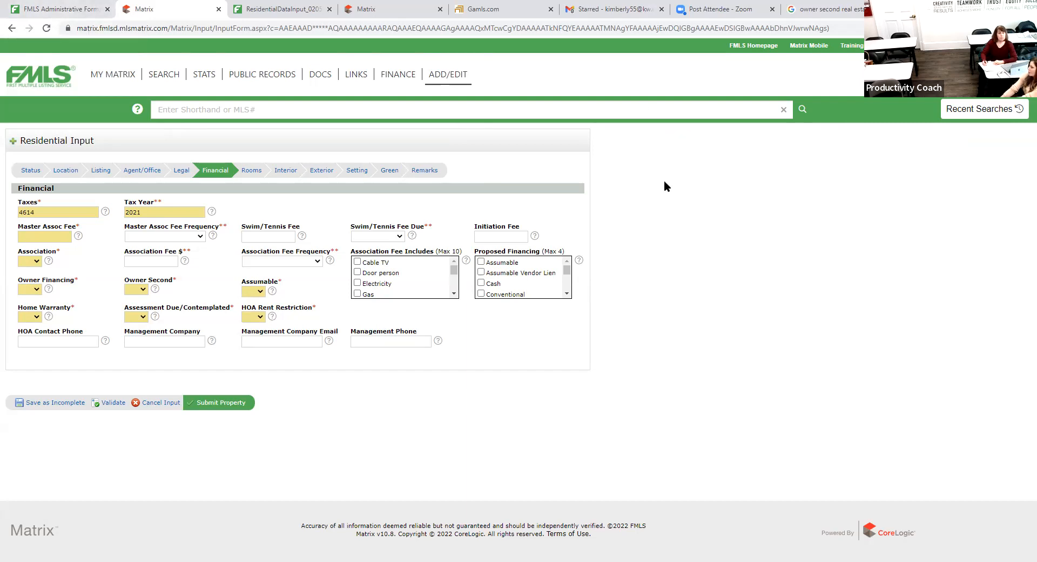
click(446, 78)
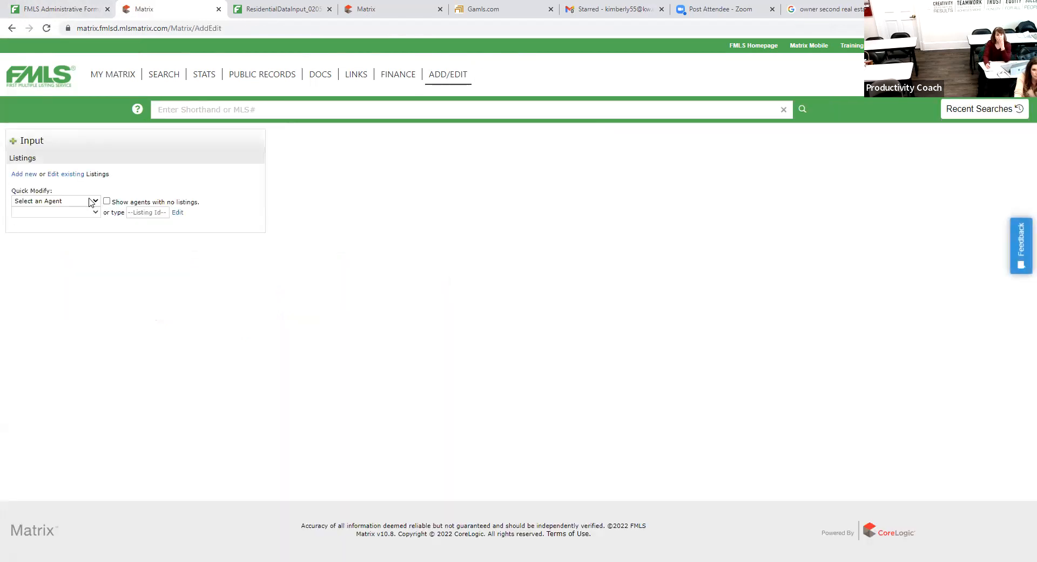
click(90, 202)
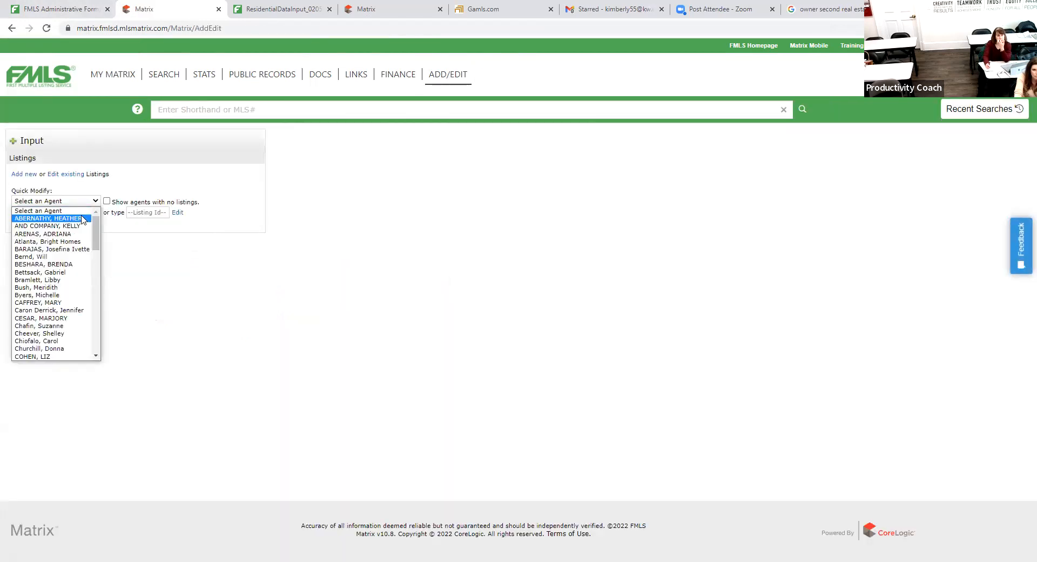
click(83, 218)
click(89, 212)
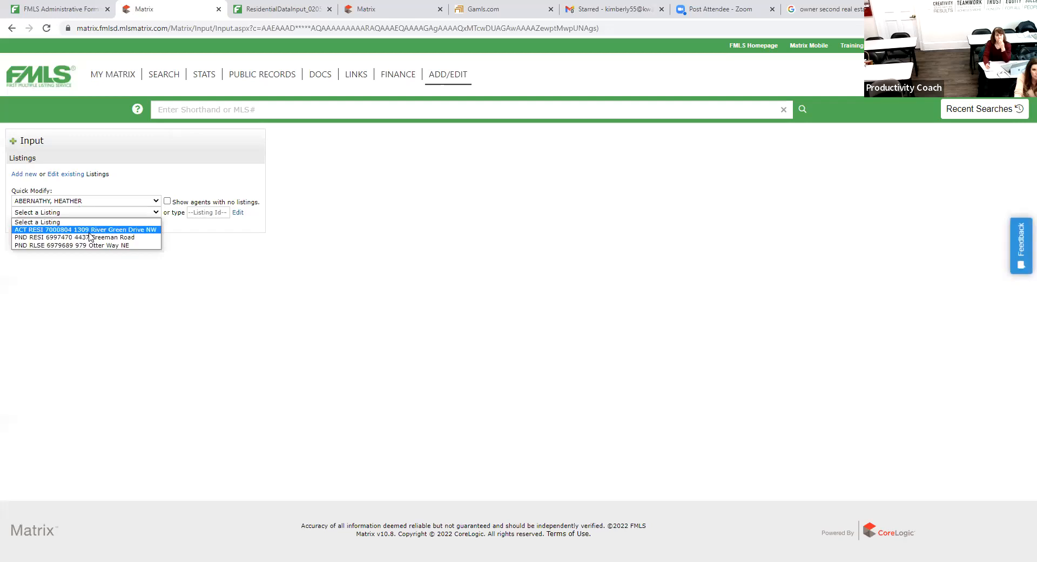
click(89, 232)
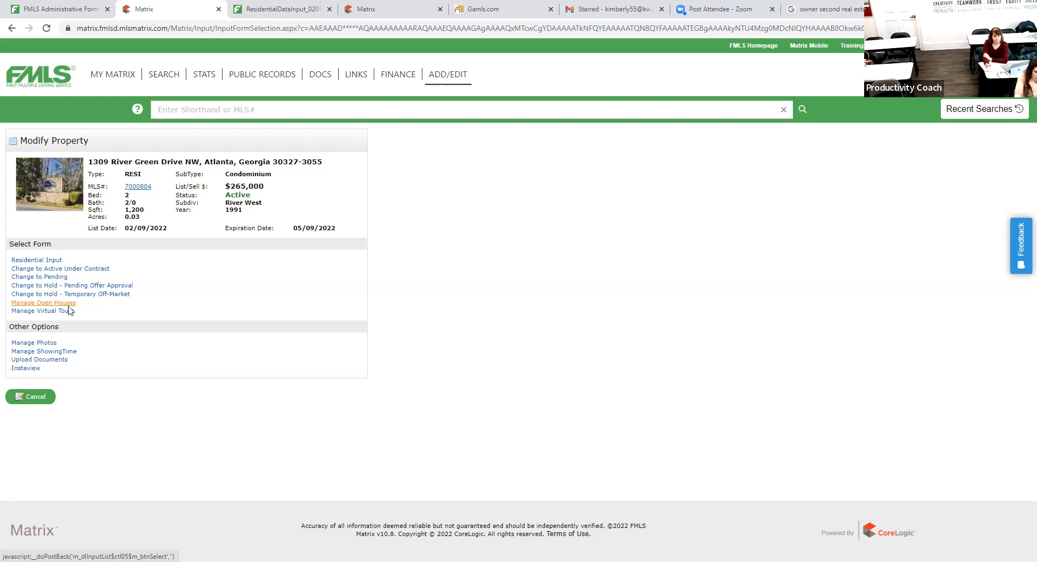
Open the listing's ShowingTime management page and review its appointment restrictions, access details and showing instructions.
click(54, 352)
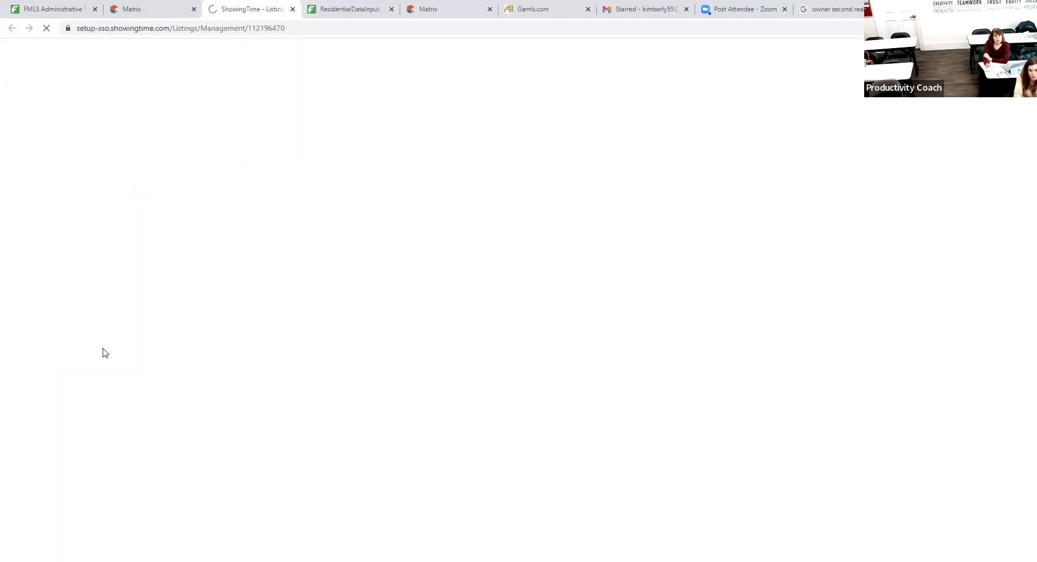
scroll(637, 465, down, 8)
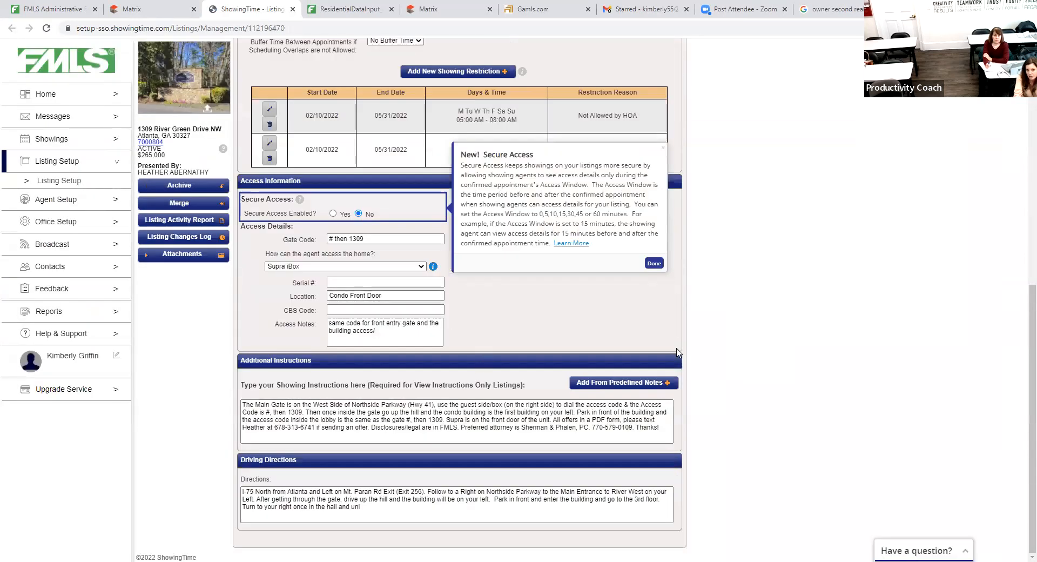
scroll(746, 382, up, 2)
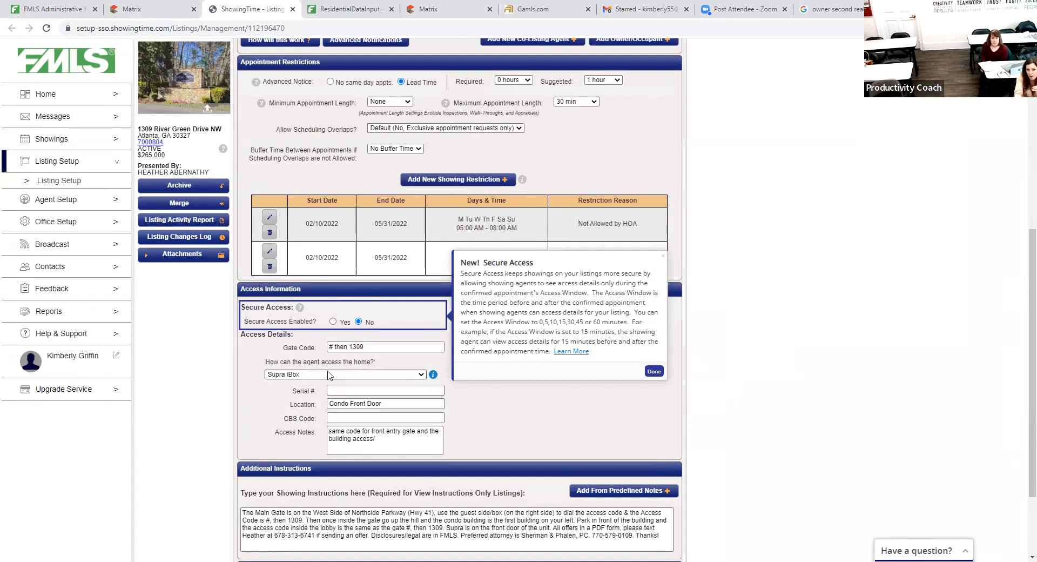
click(330, 391)
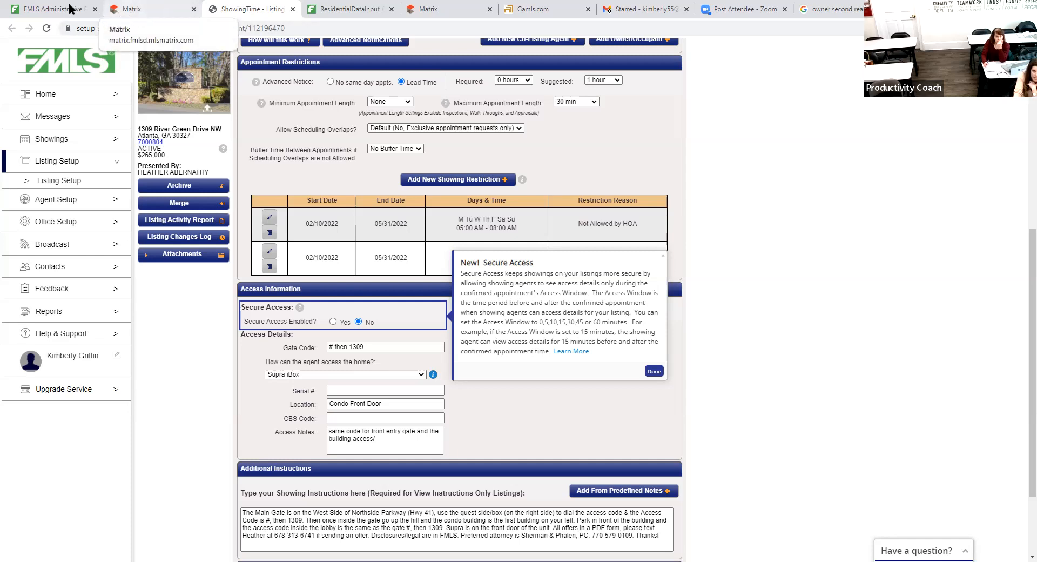
Return to the listing's Modify Property page in Matrix and open its document upload page in Remine.
click(134, 10)
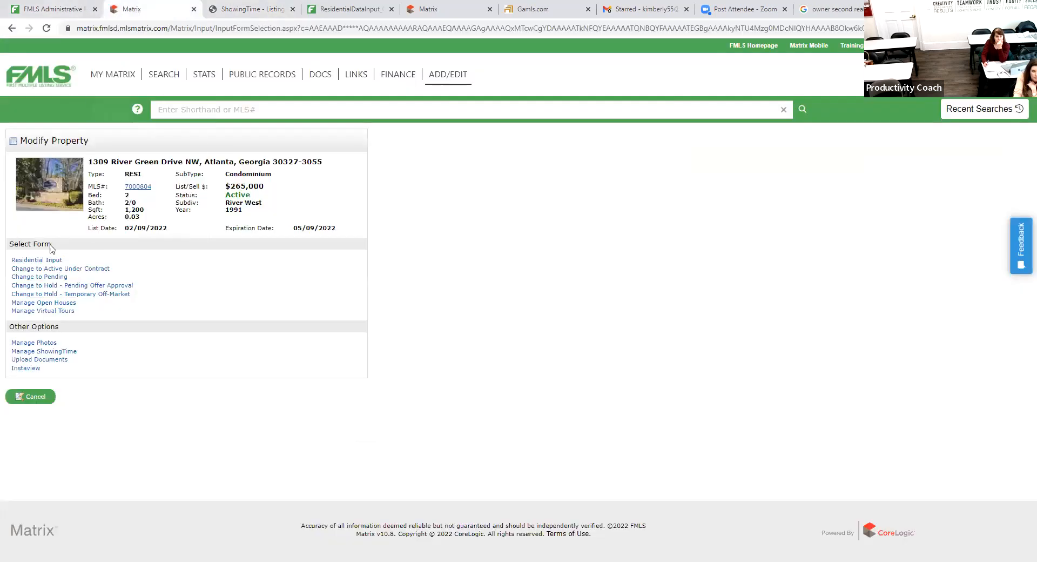
click(41, 364)
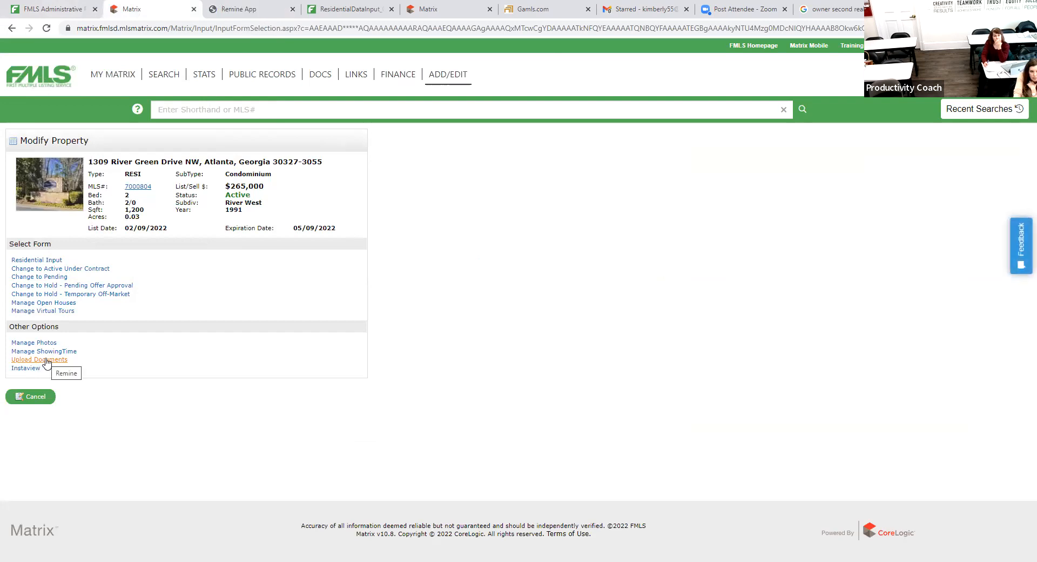
click(242, 8)
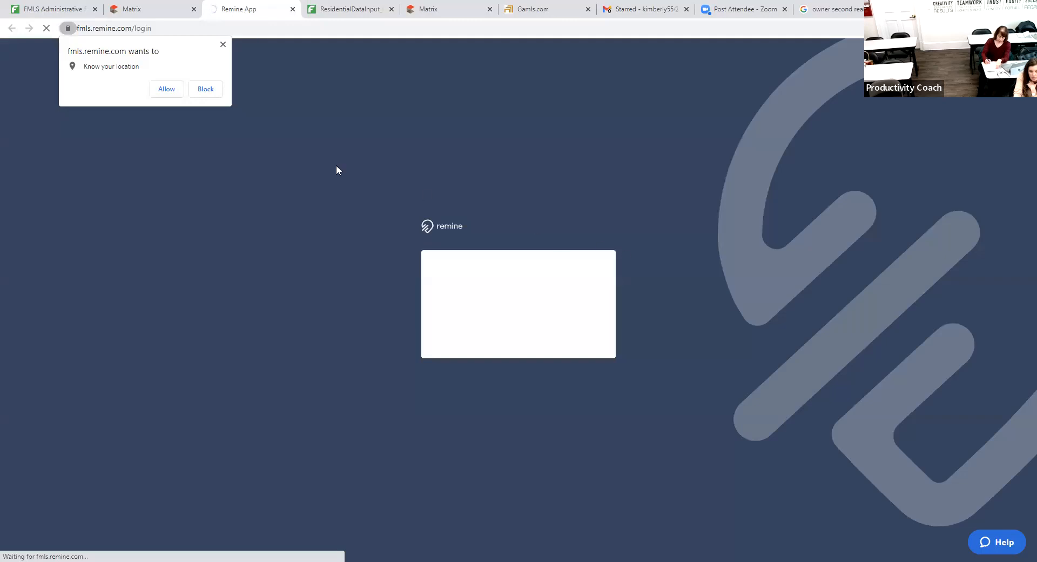
Launch Remine from the products on the FMLS website and open its Docs app.
click(25, 9)
mouse_move(370, 64)
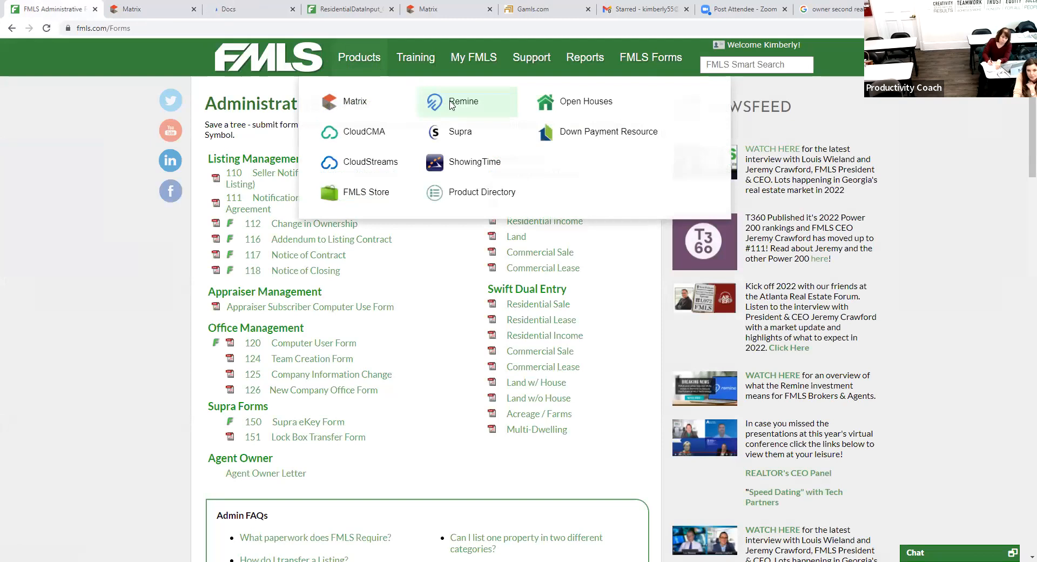
click(452, 102)
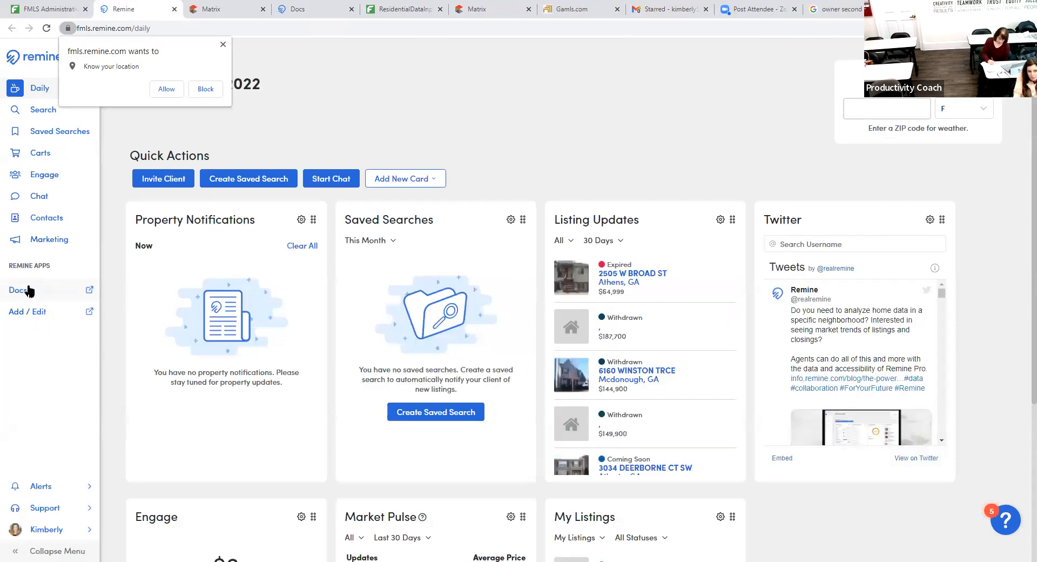
click(30, 290)
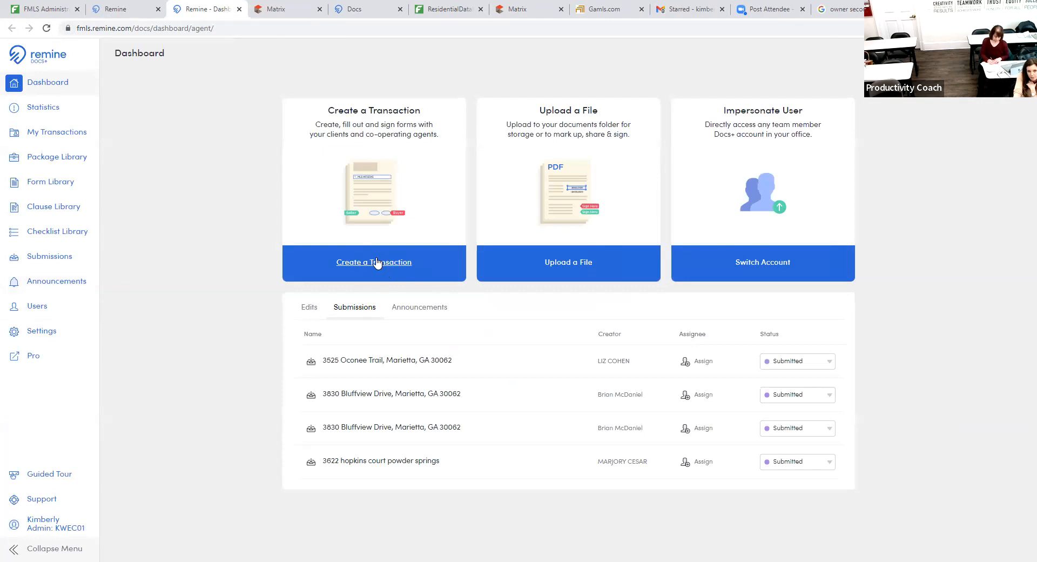
Start a new transaction for the listing side, name it test and continue to the form selection.
click(376, 263)
click(492, 171)
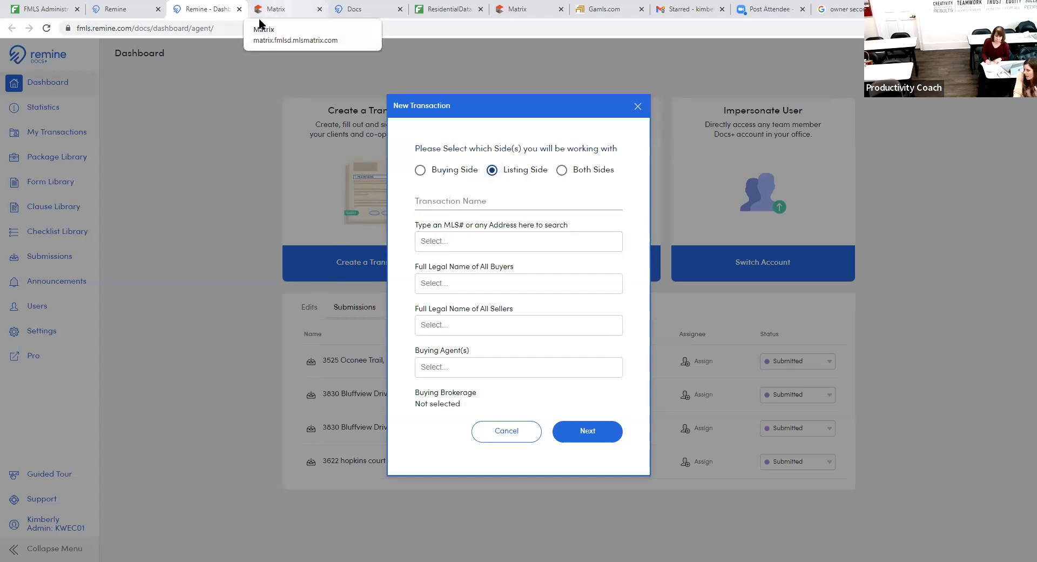
click(487, 287)
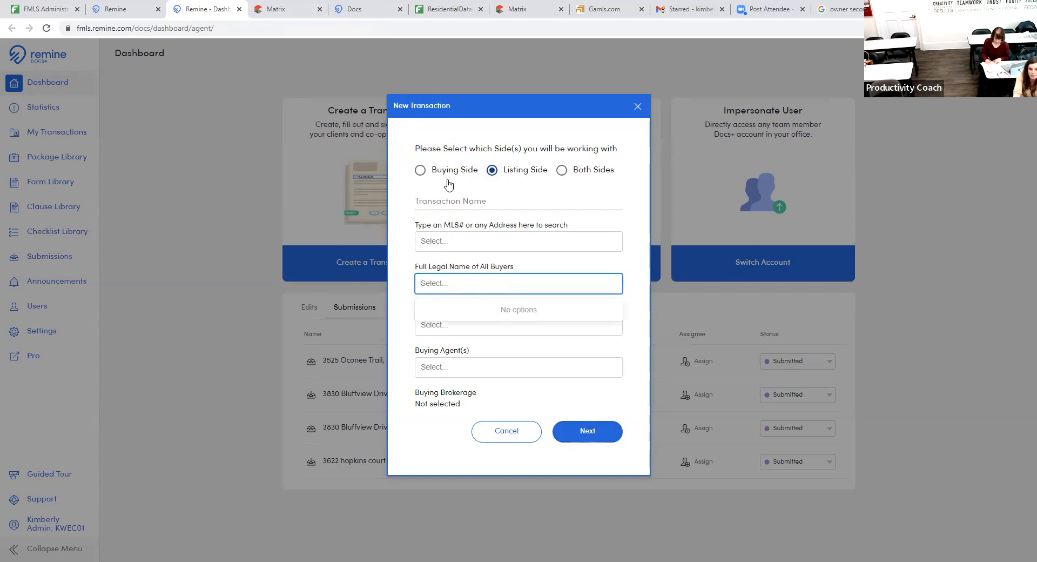
click(449, 203)
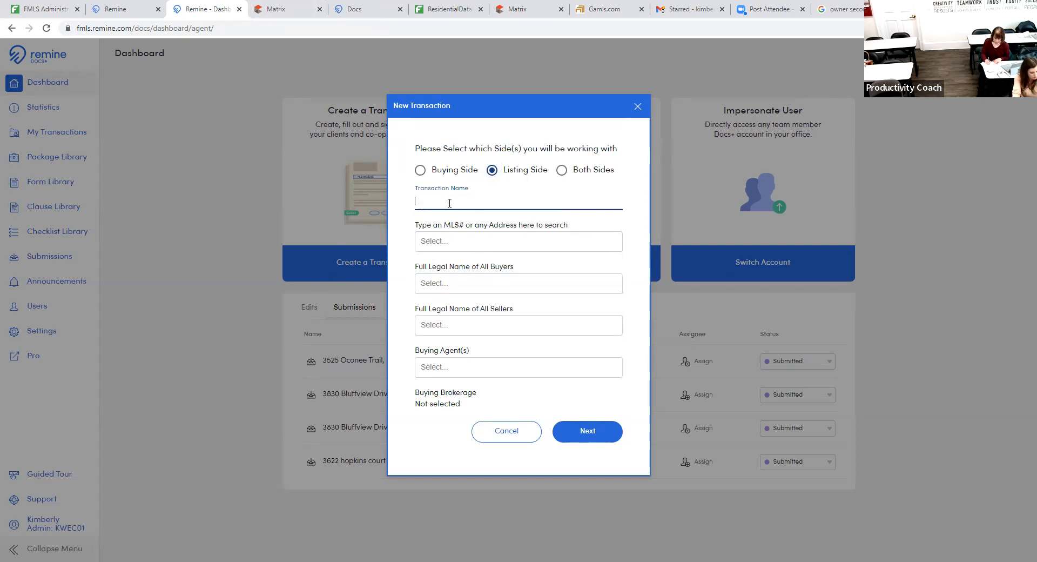
click(593, 432)
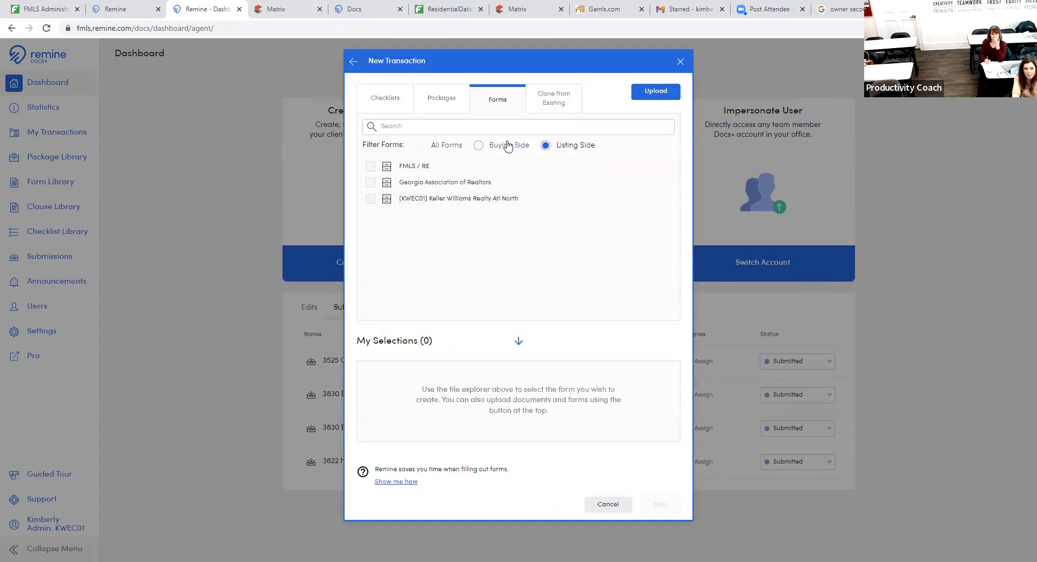
click(651, 101)
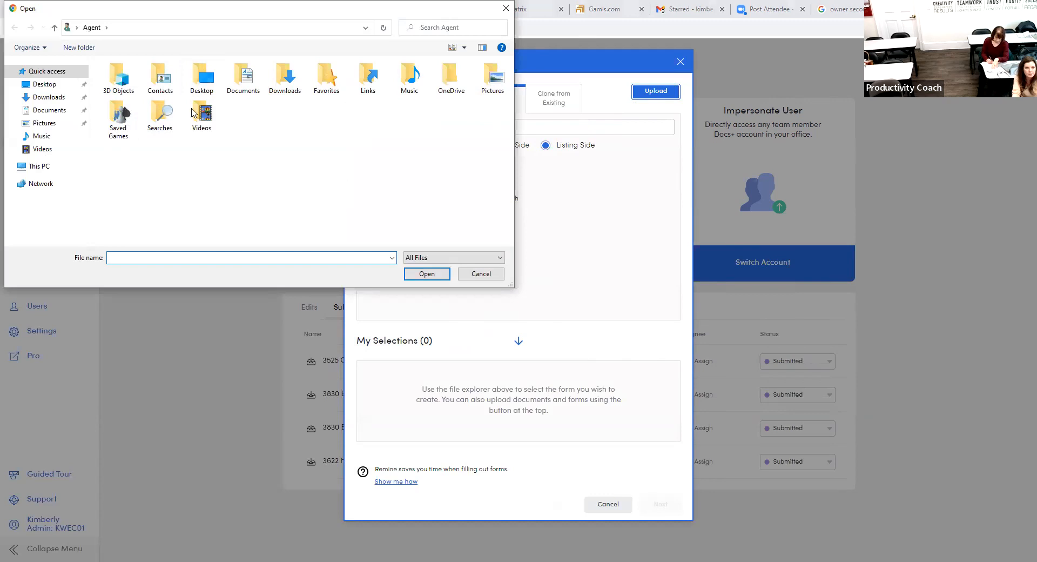
click(243, 78)
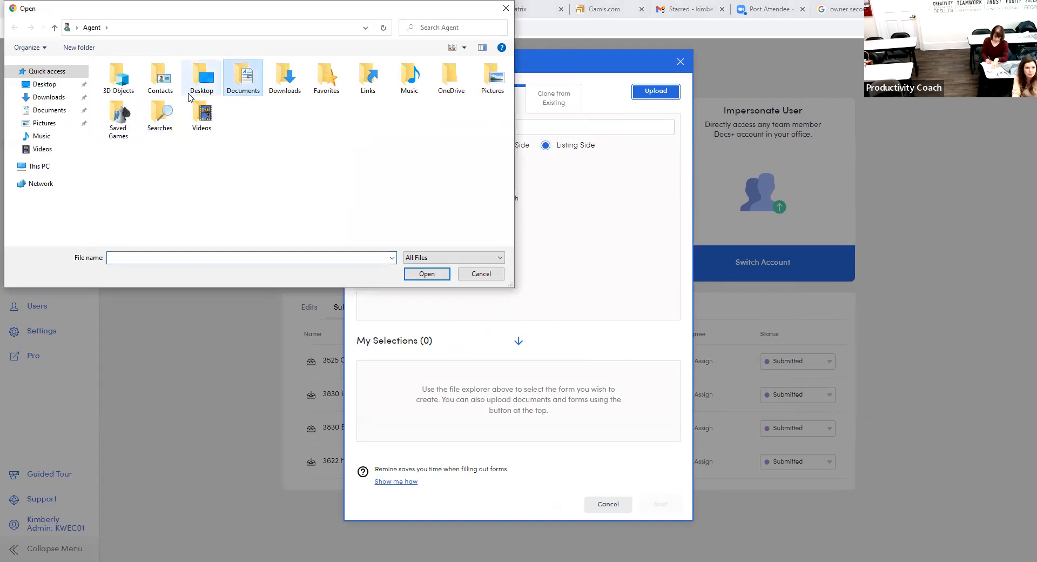
double_click(242, 82)
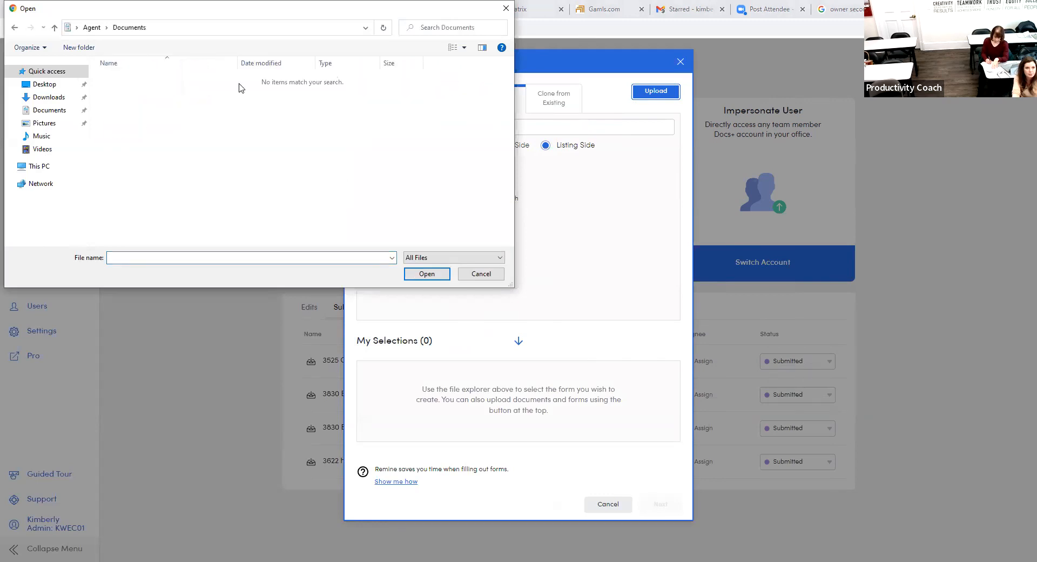
click(49, 83)
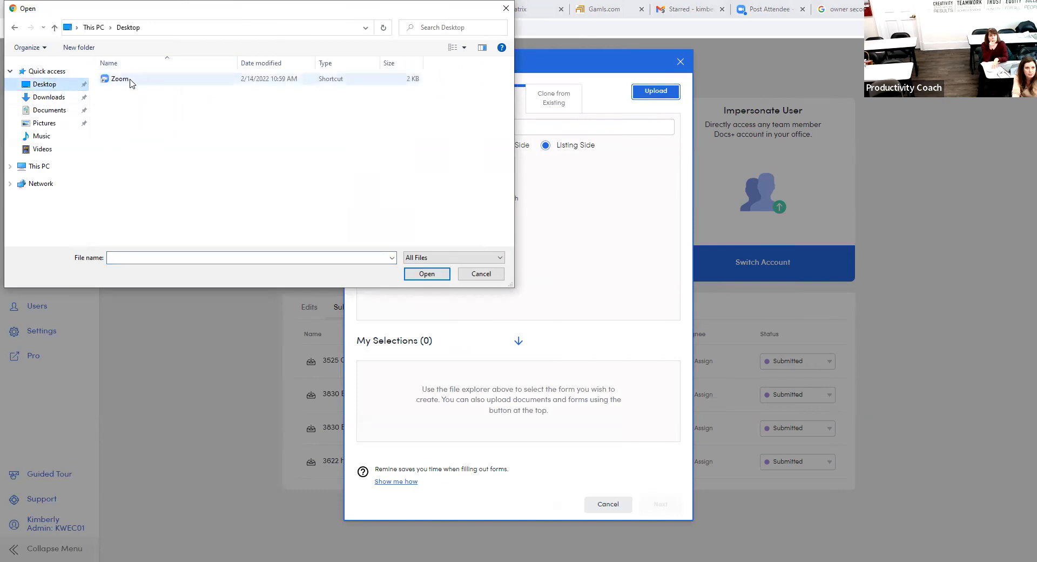
click(56, 110)
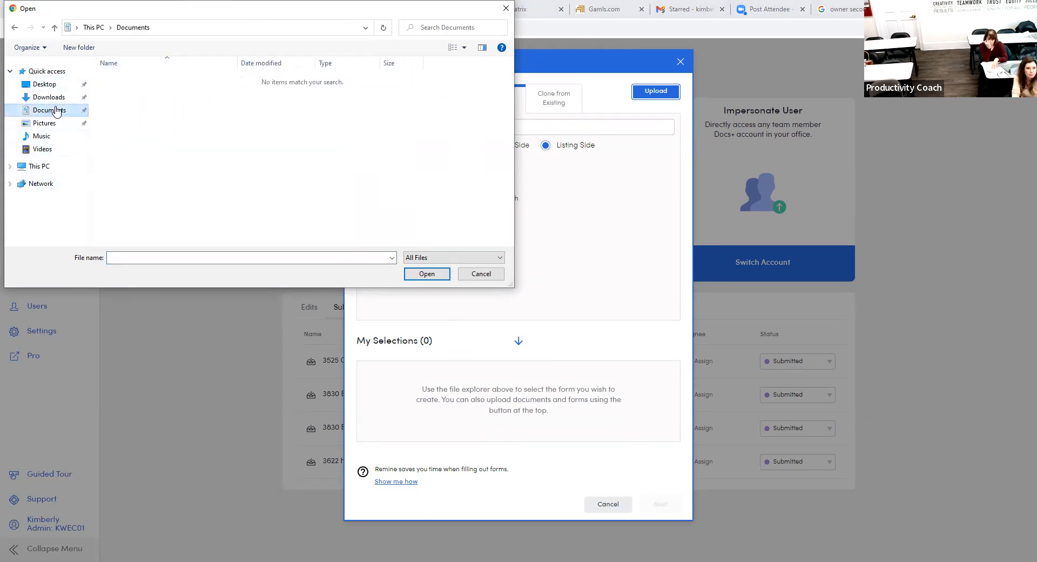
click(54, 97)
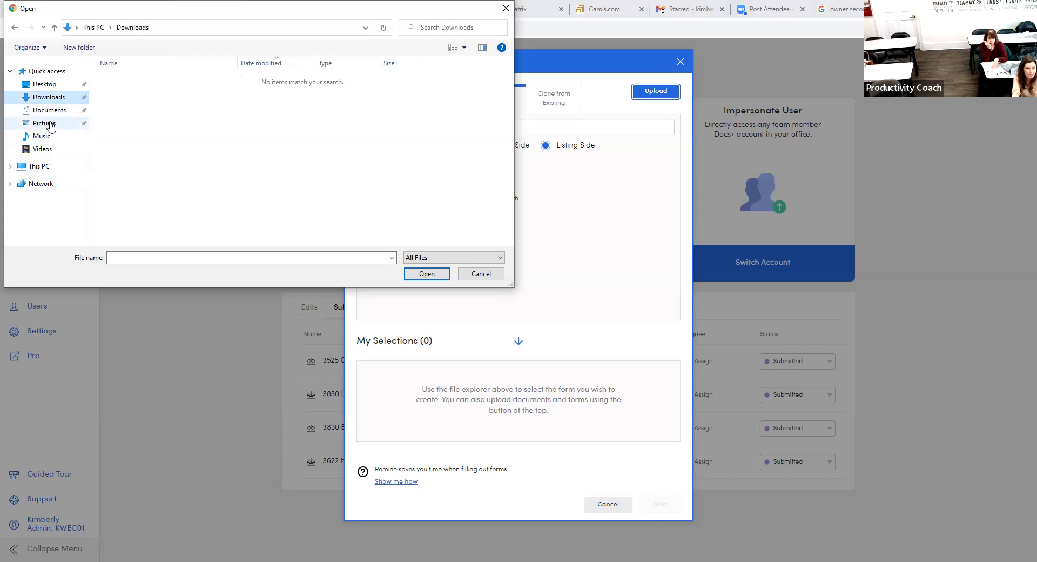
click(57, 86)
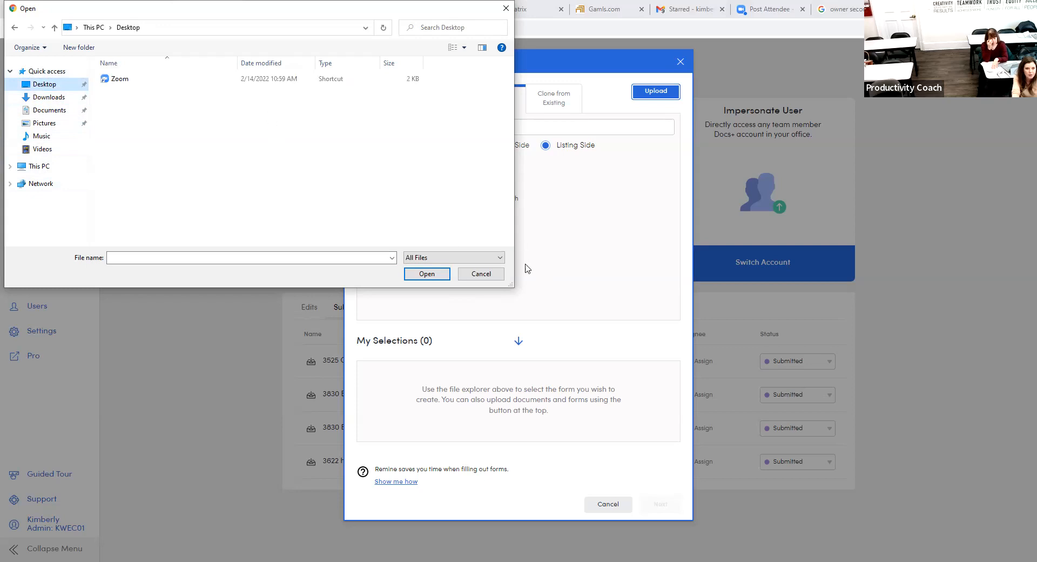
click(486, 276)
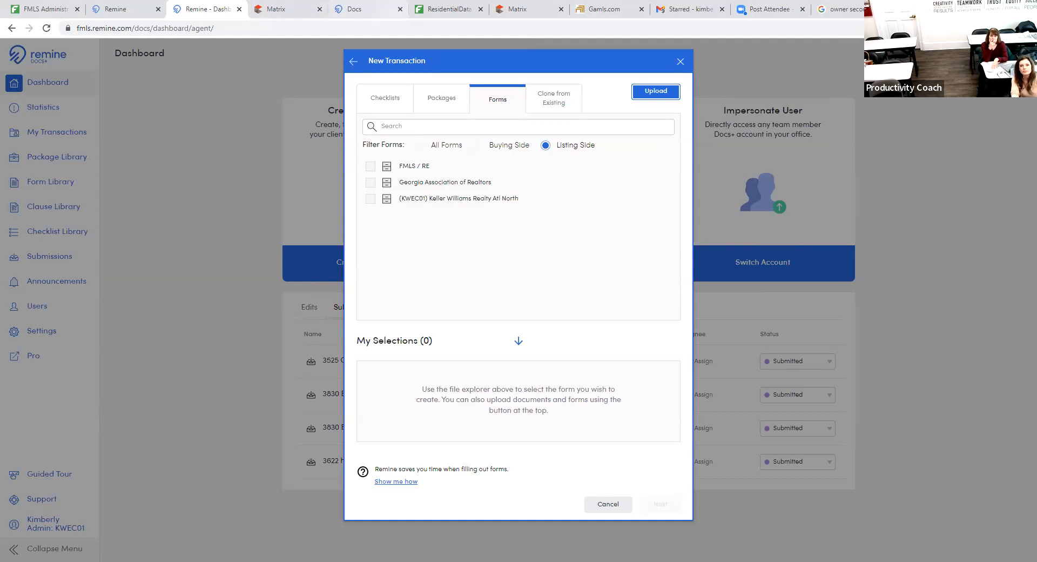
Download Login Info (3).docx from the Gmail attachment preview and return to the new transaction in Remine.
click(685, 9)
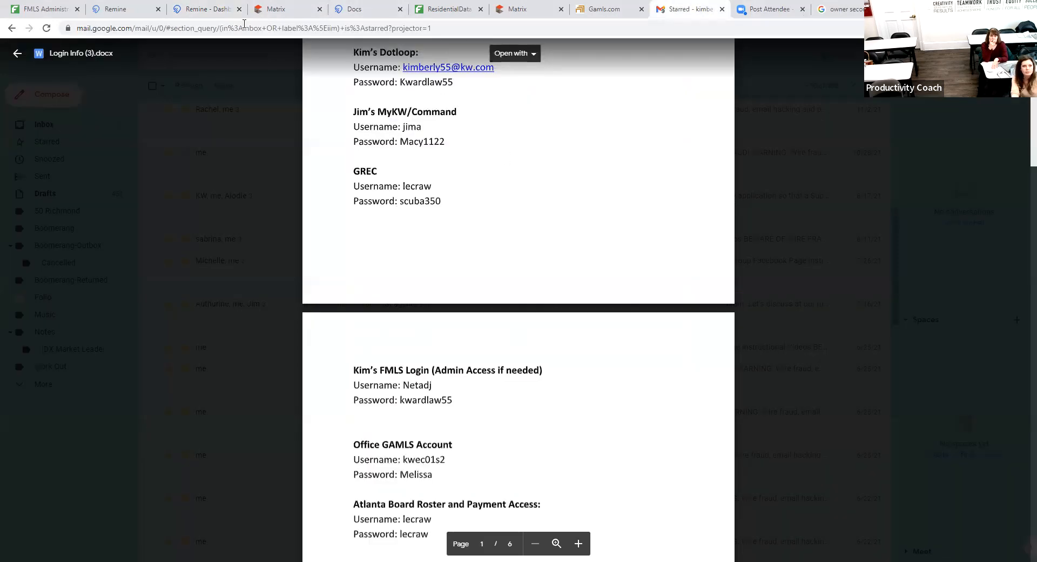
click(208, 9)
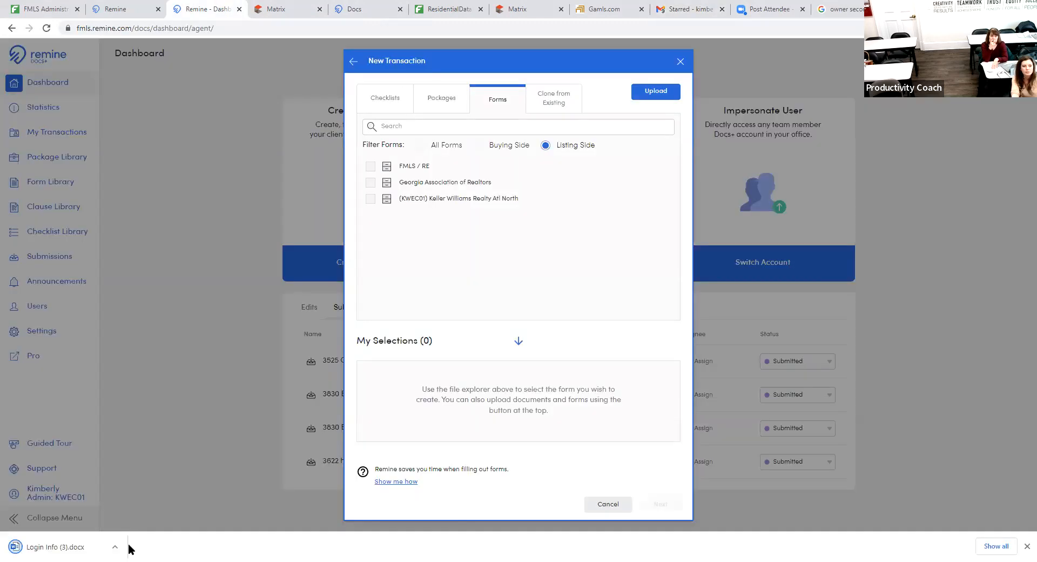
click(54, 546)
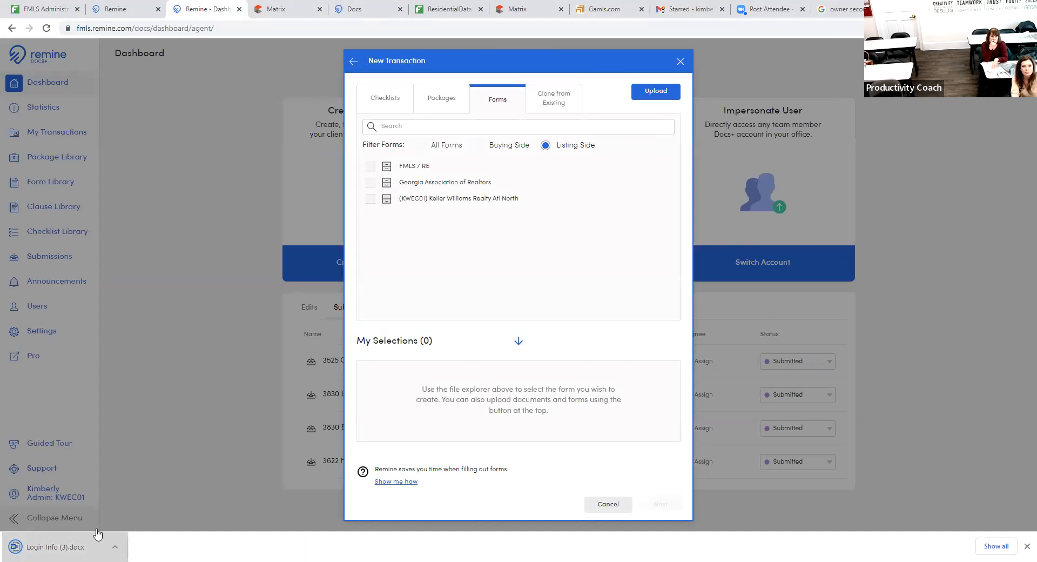
Upload Login Info (3).docx from the Downloads folder into the new transaction and finish creating it.
click(655, 91)
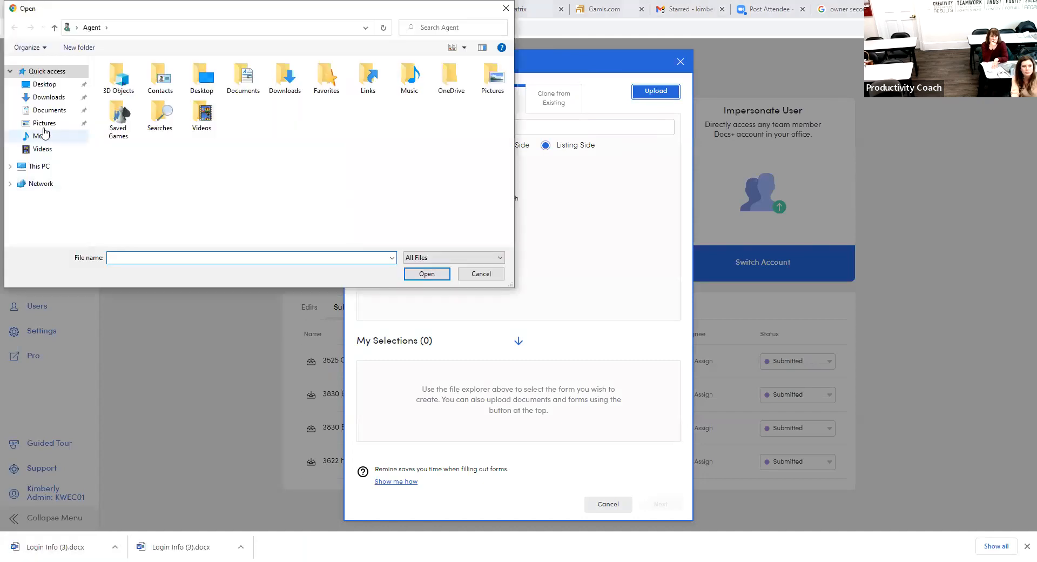
click(51, 97)
double_click(141, 95)
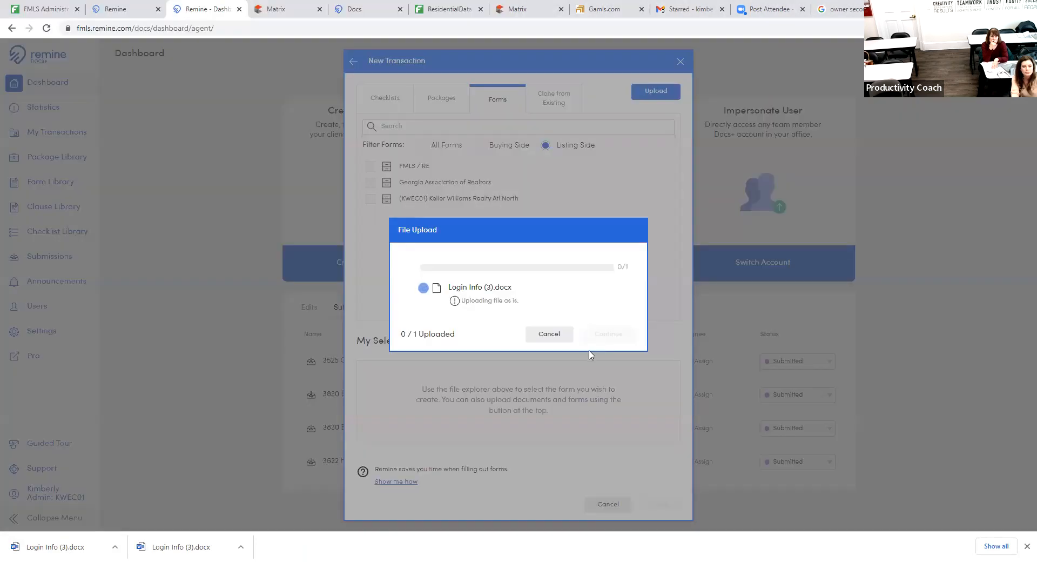
click(625, 335)
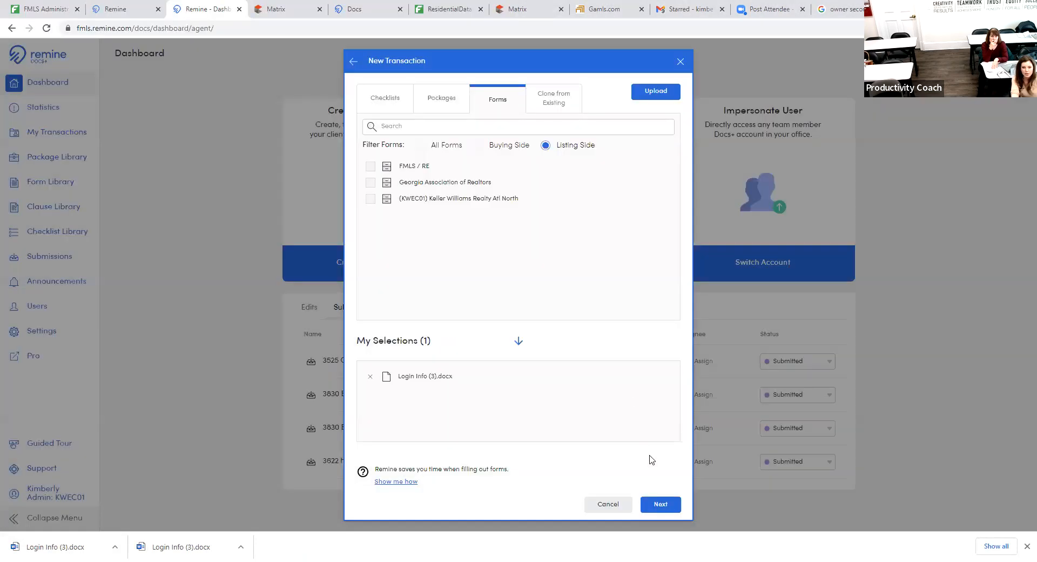
click(663, 503)
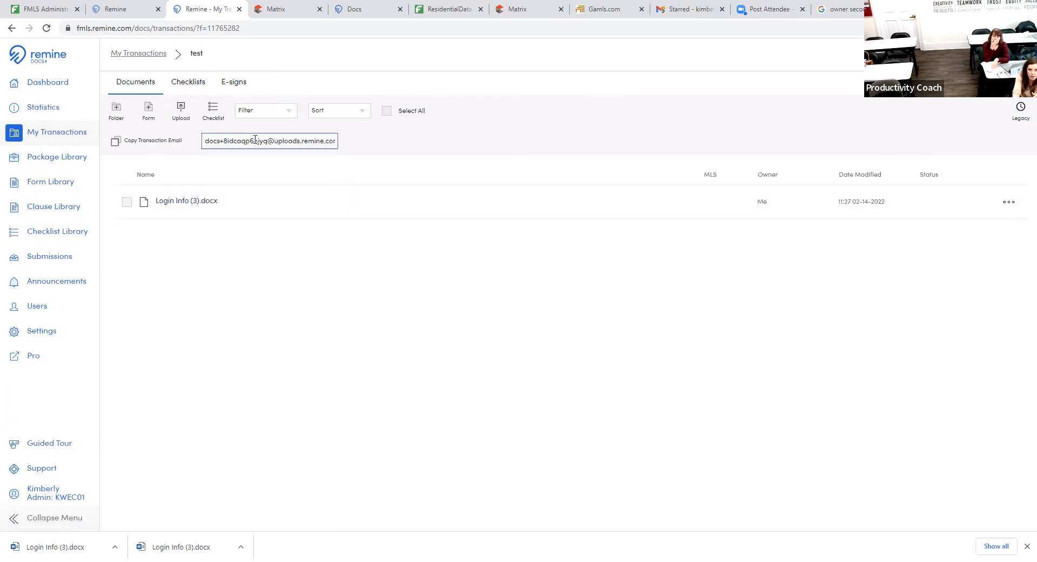
Review the MLS visibility options for all documents in the transaction, try the Shared setting and close without updating.
click(387, 112)
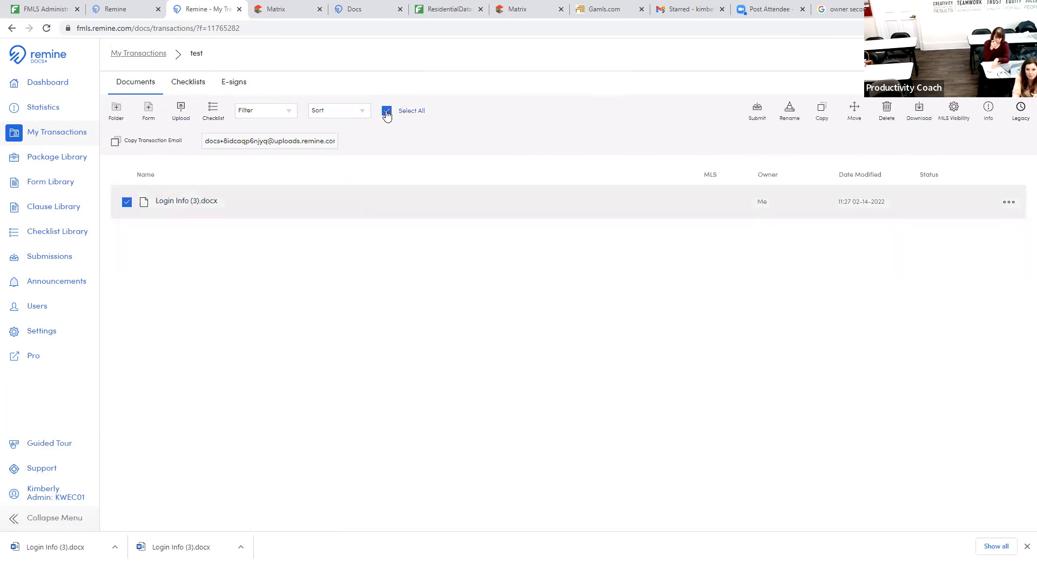
click(940, 119)
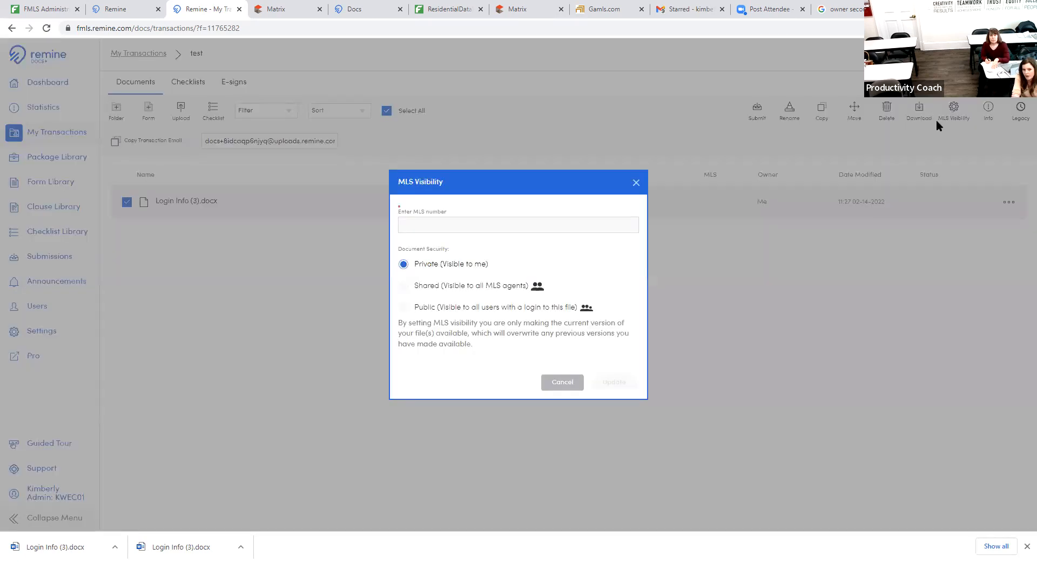
click(403, 291)
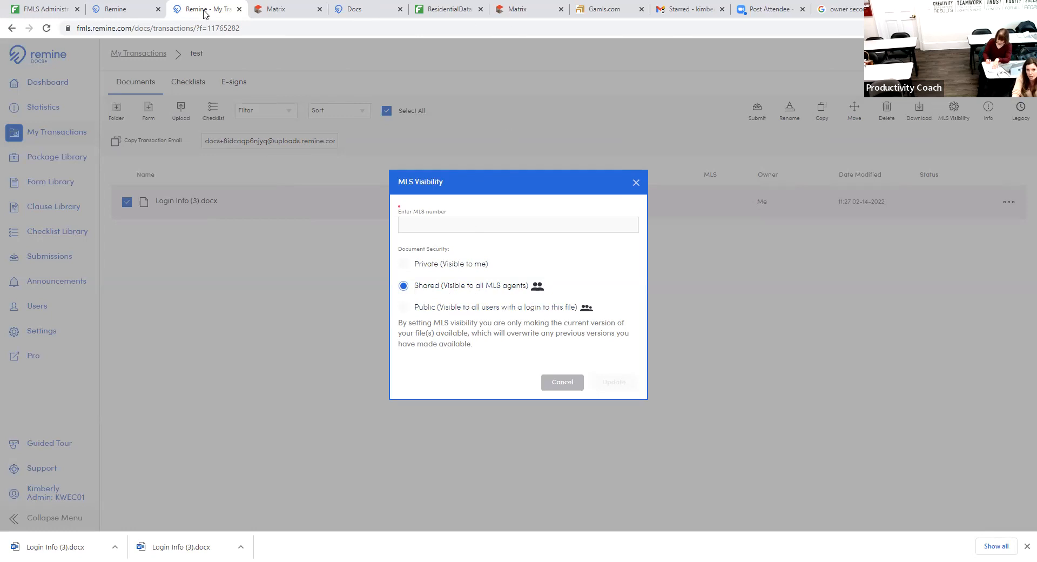
click(636, 184)
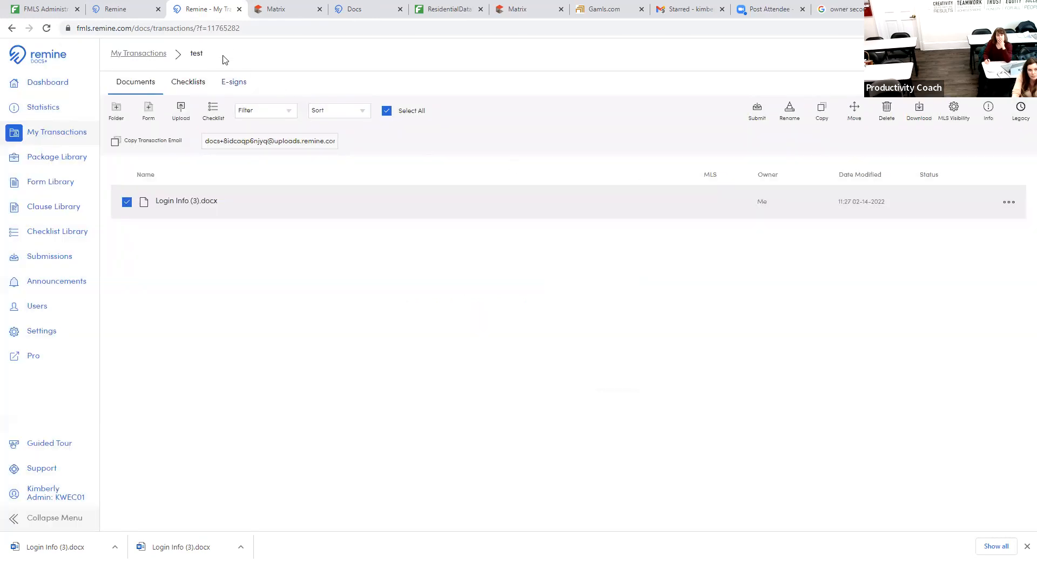
Switch to Matrix and copy the MLS number 7000804 from the listing's Modify Property page.
click(243, 19)
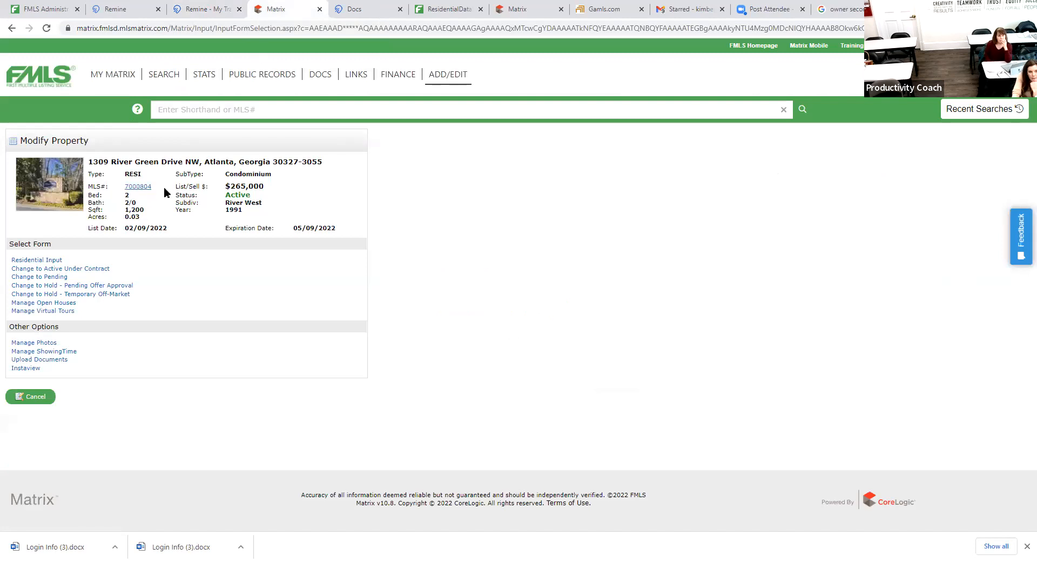
drag(164, 189, 142, 193)
click(150, 199)
drag(153, 186, 124, 188)
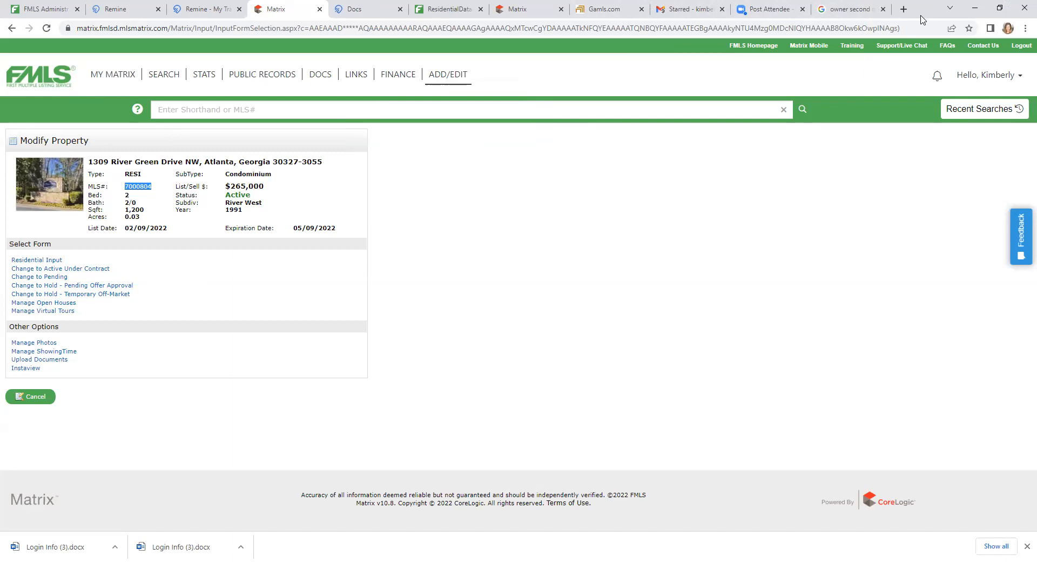
Switch to the Georgia MLS site, open Ditto and set it to copy a listing from First MLS into Georgia MLS.
double_click(921, 16)
click(503, 15)
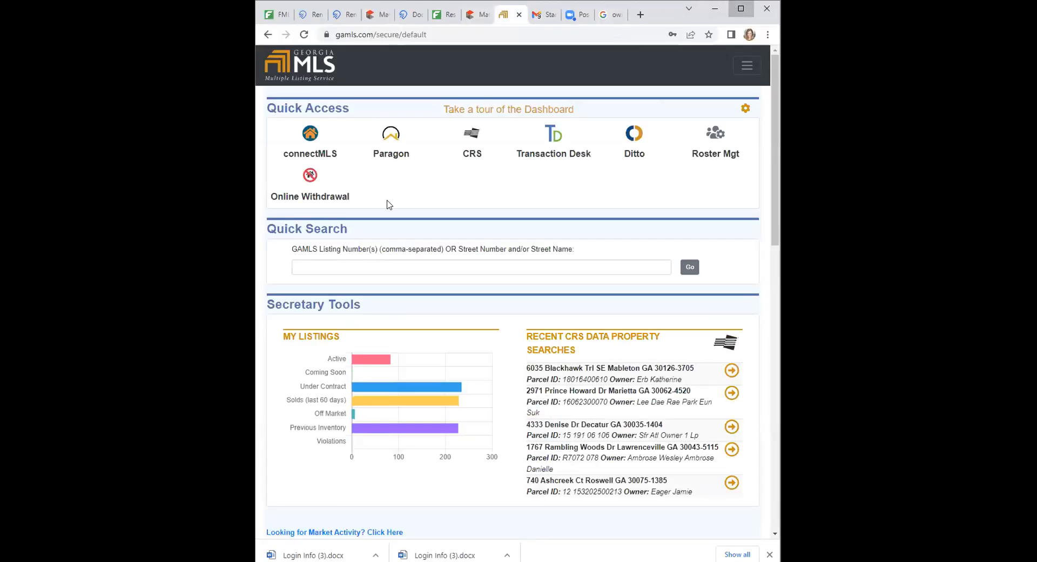
key(super+Up)
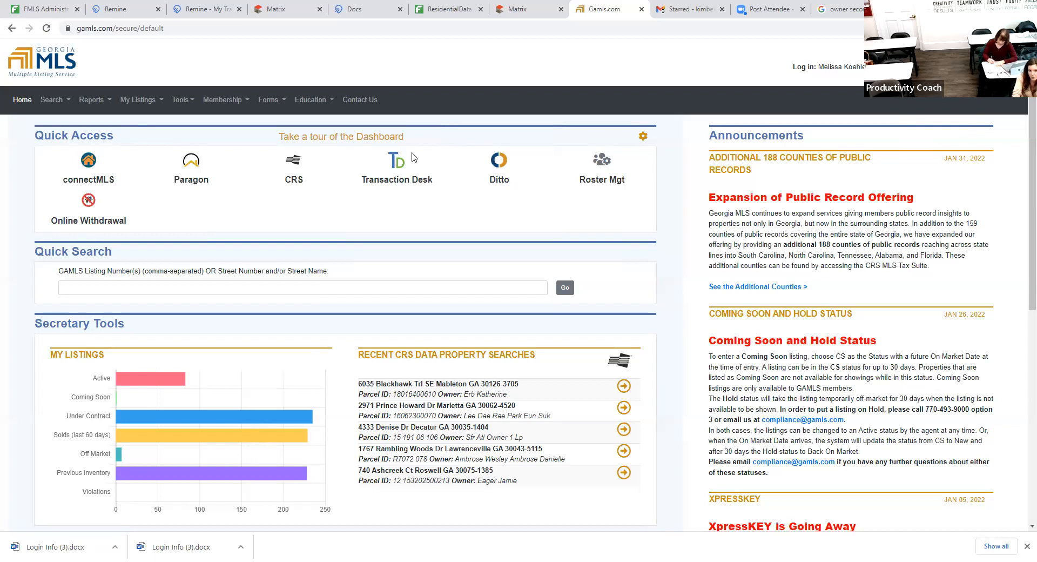
click(182, 100)
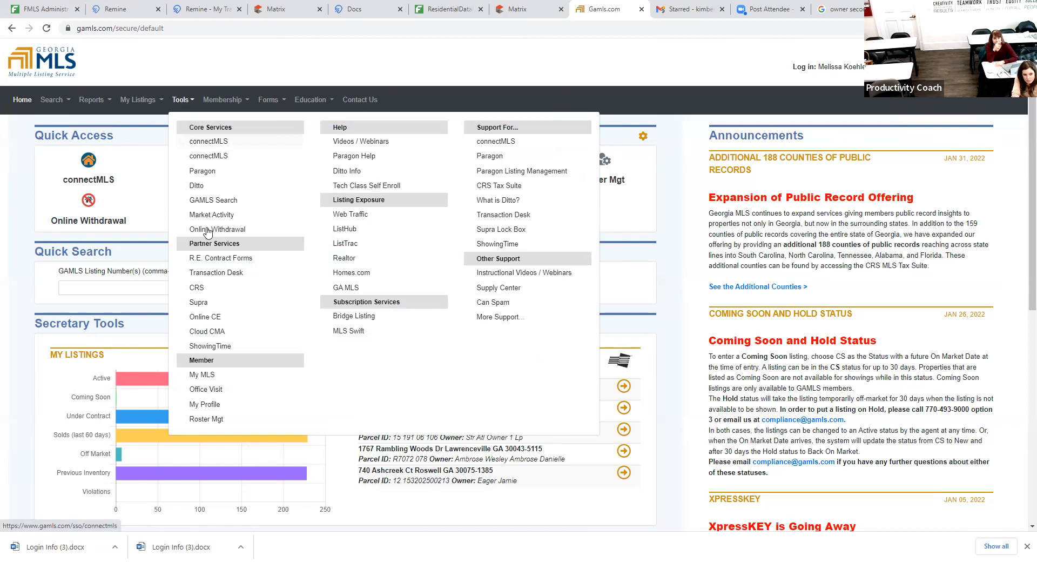
click(197, 186)
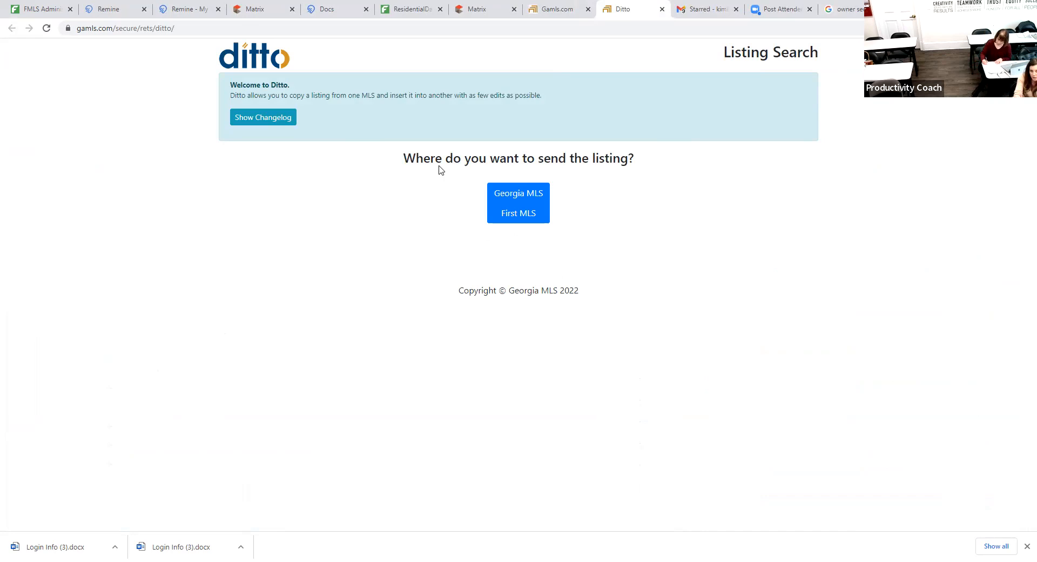
click(511, 199)
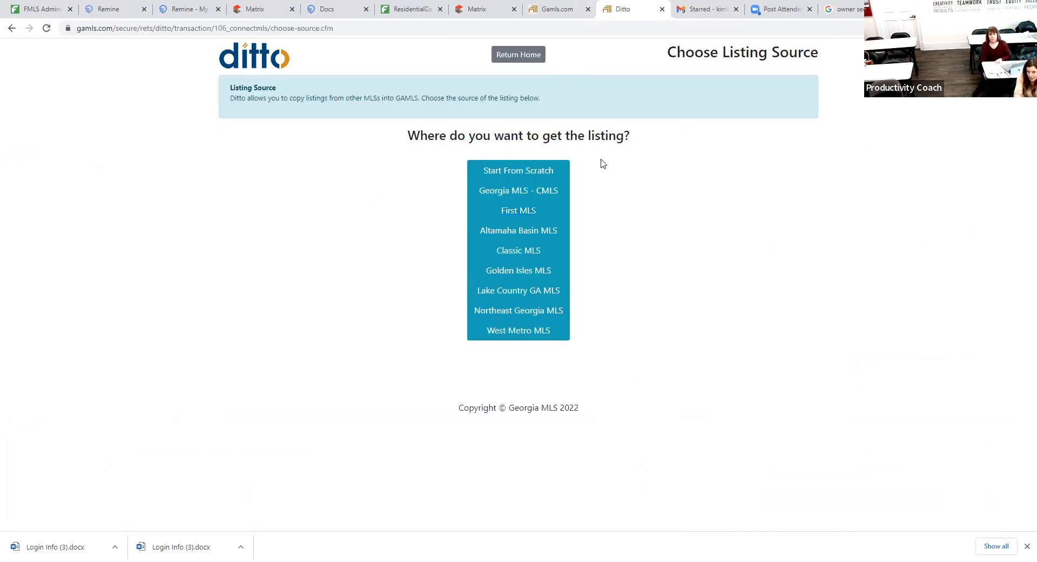
click(537, 215)
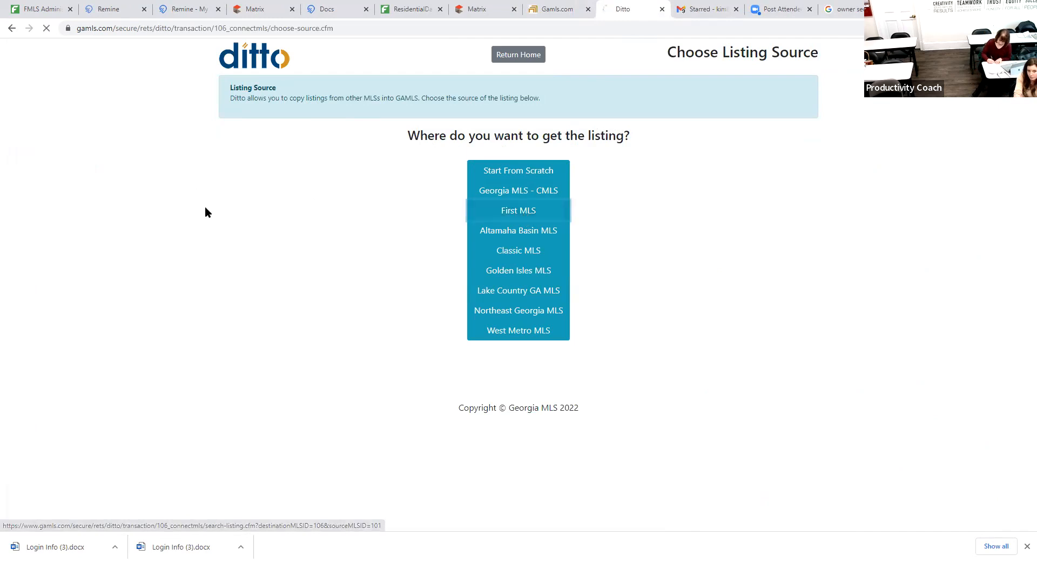
Search First MLS for listing number 7000804 and try to use the matching listing for the Georgia MLS copy.
click(304, 192)
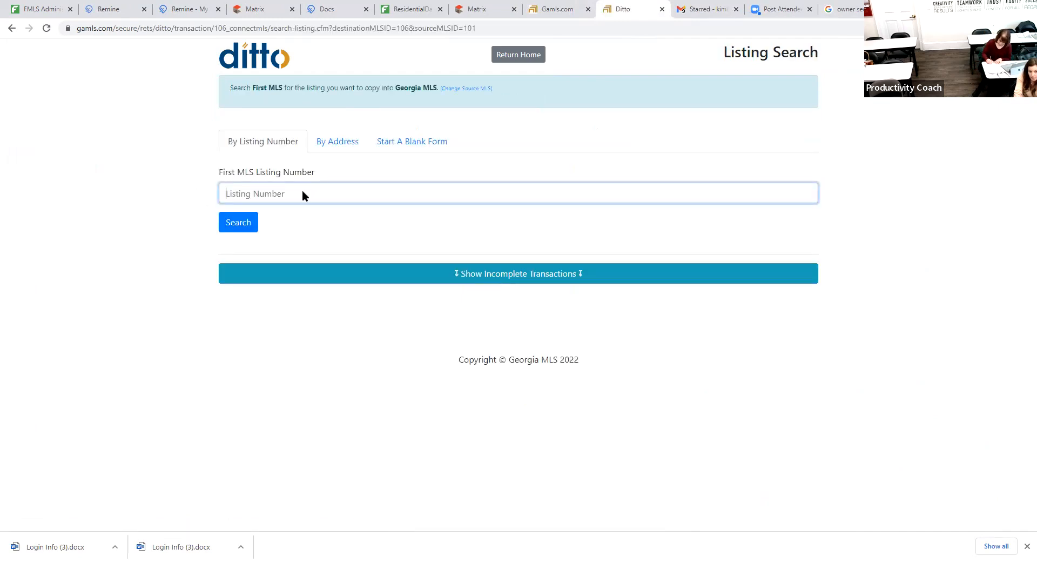
right_click(303, 191)
click(330, 278)
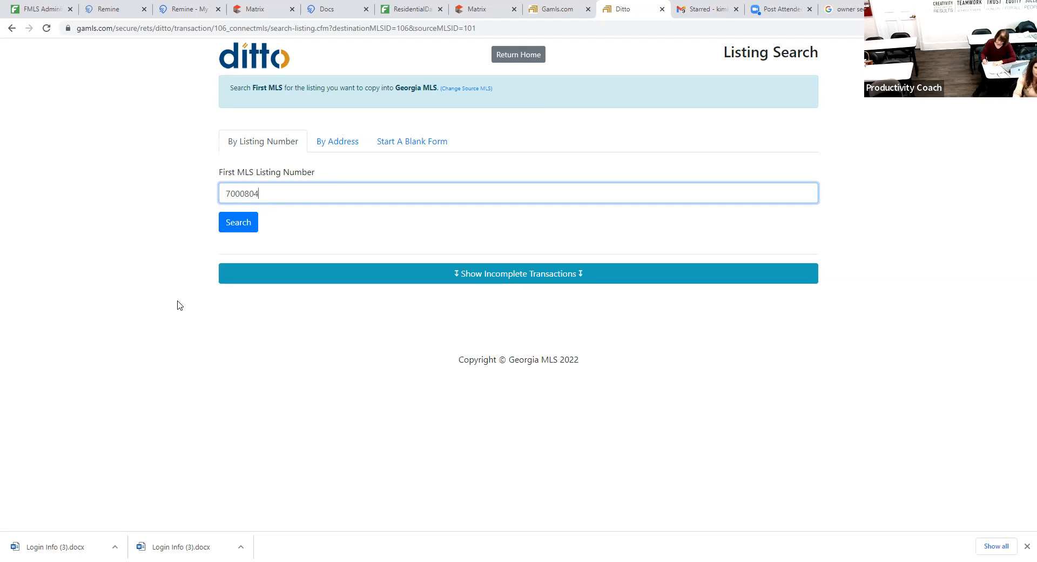
click(243, 223)
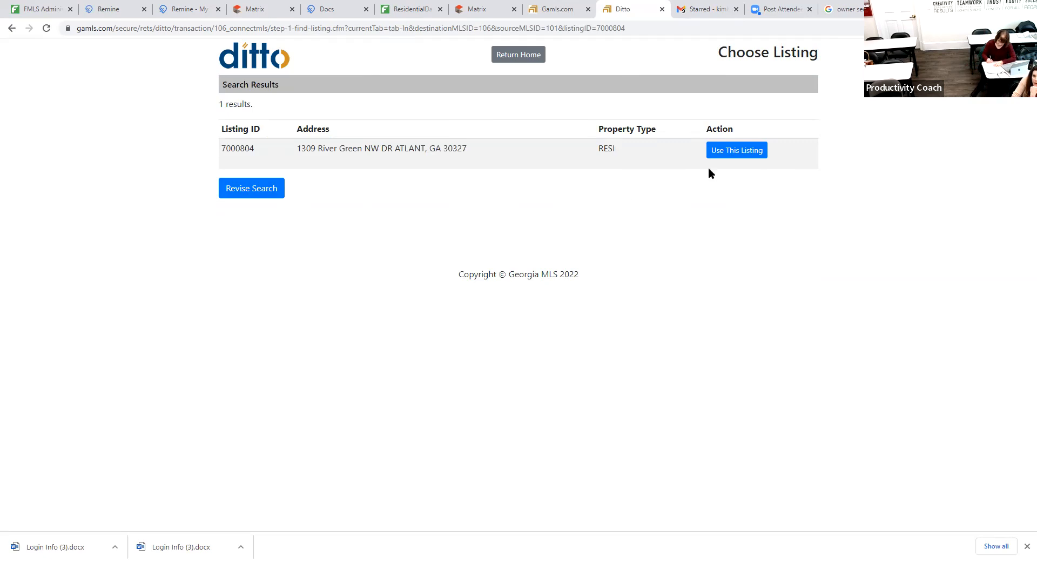
click(747, 149)
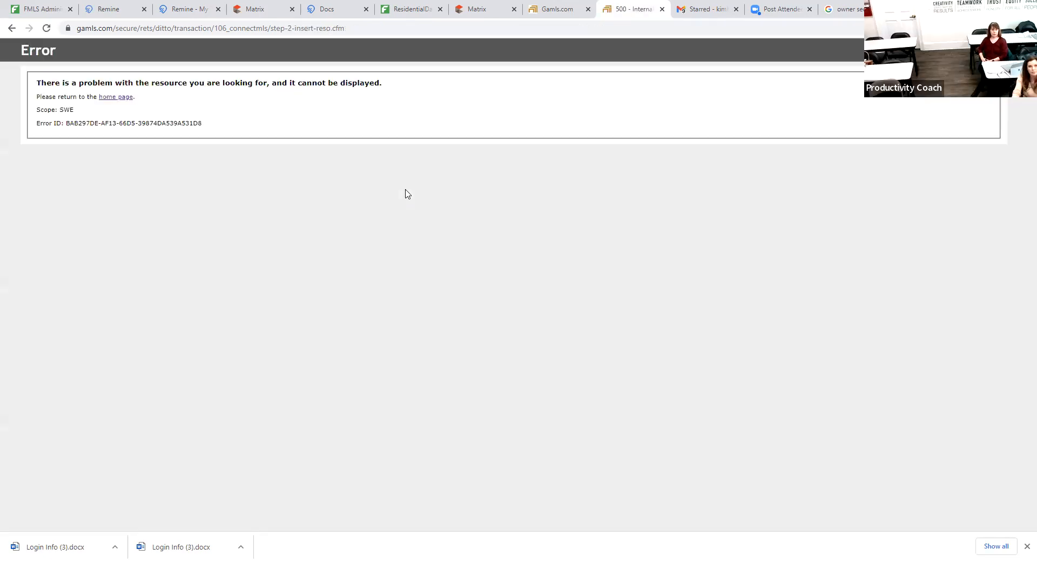
Go back from the error page through the listing search and source choice to Ditto's starting page.
click(13, 28)
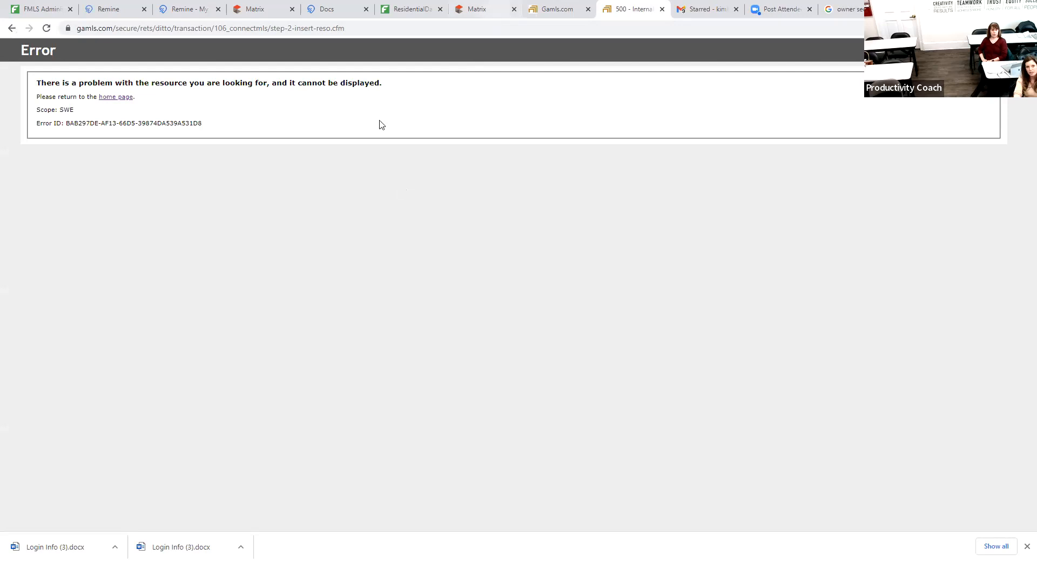
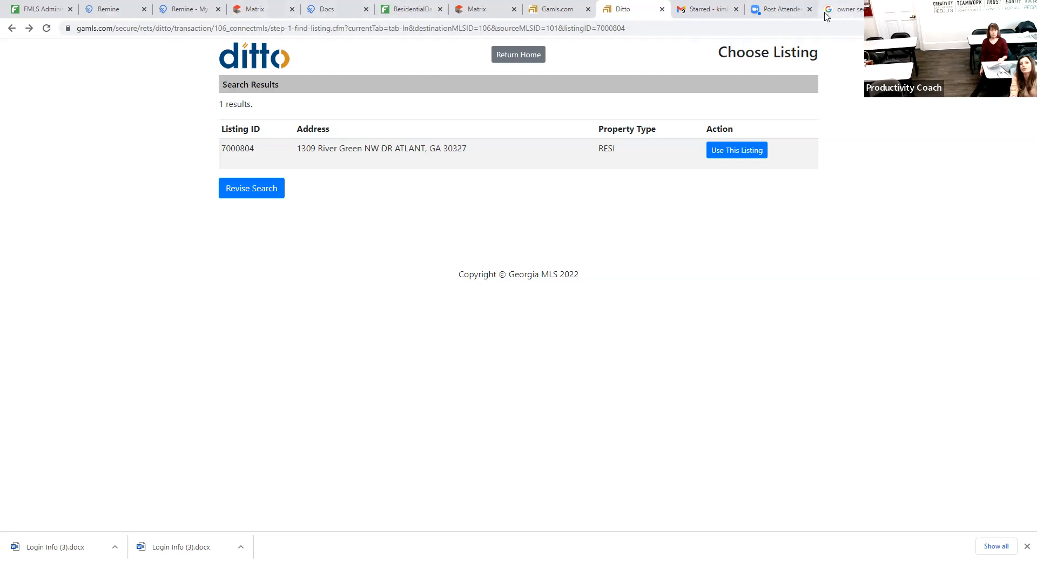
click(12, 29)
click(11, 28)
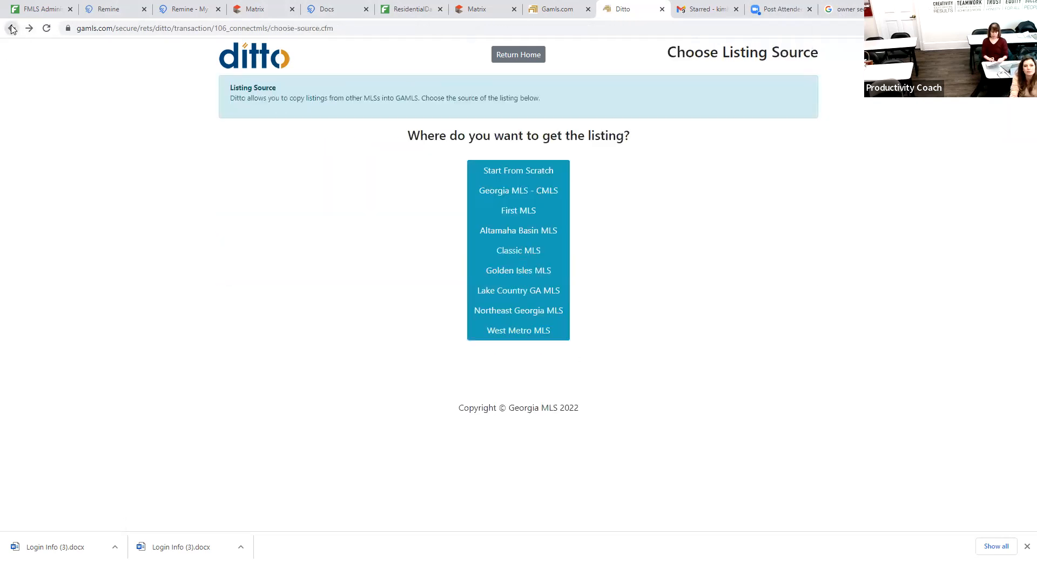
click(11, 28)
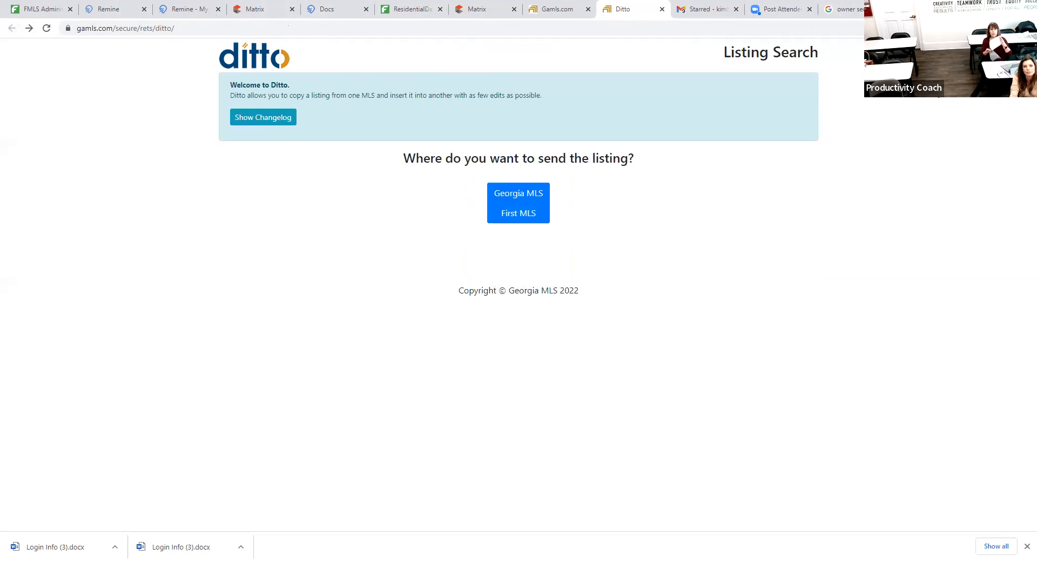
Search Google for gamls, open the Georgia MLS site and launch Paragon from its Quick Access links.
click(814, 32)
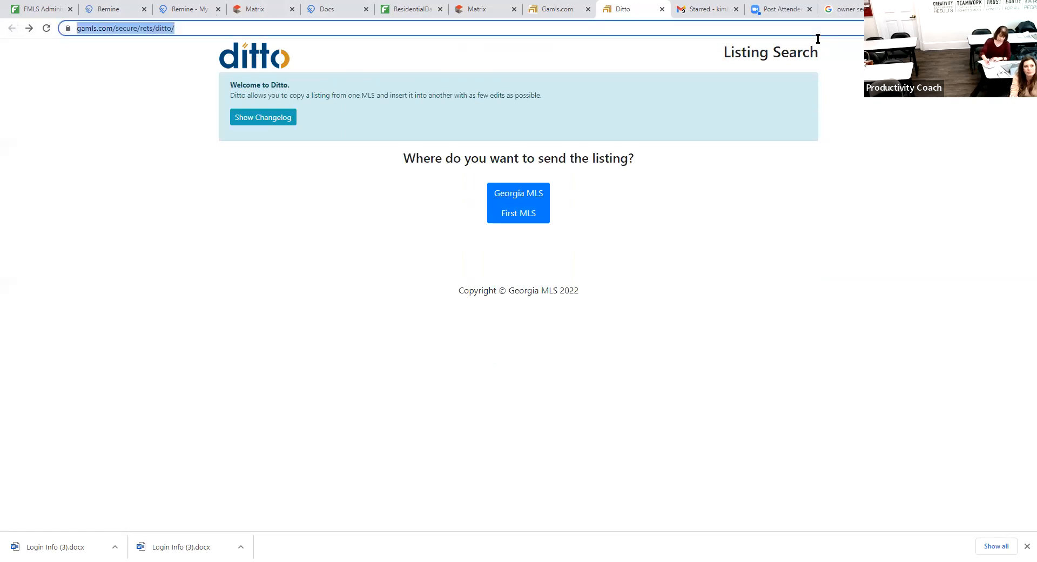
text(g)
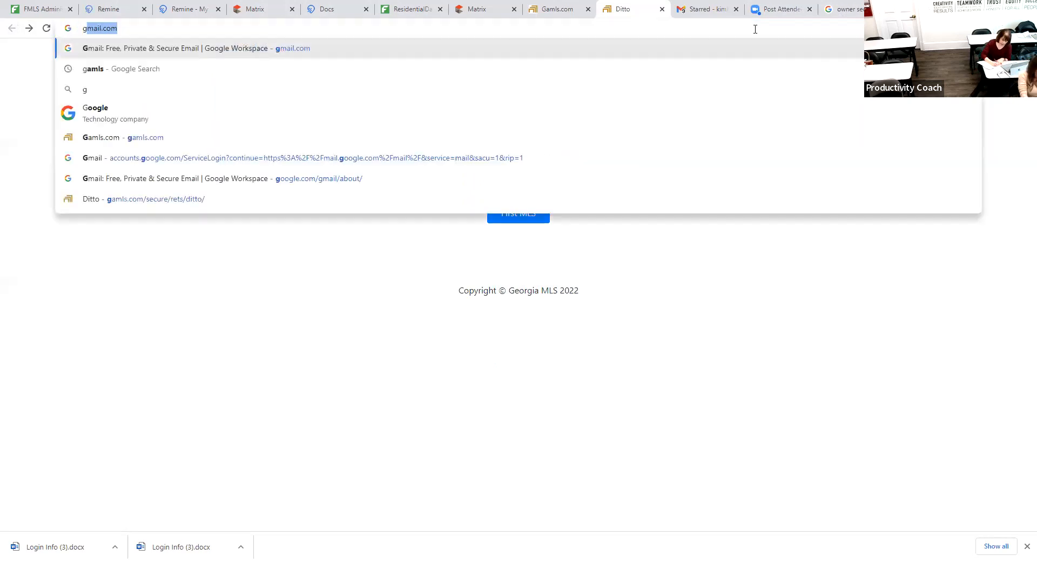
text(amls)
key(Return)
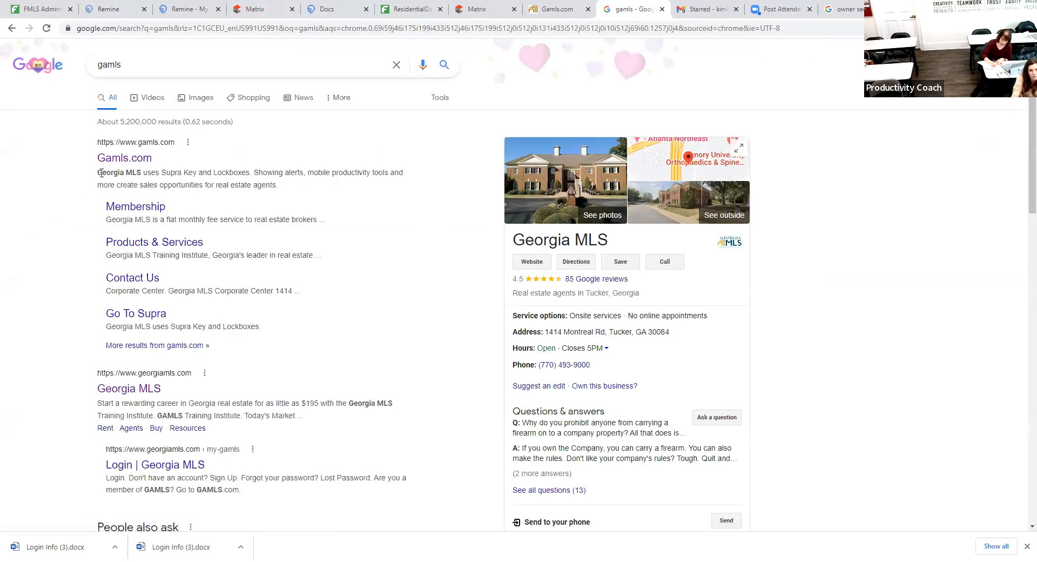
click(115, 161)
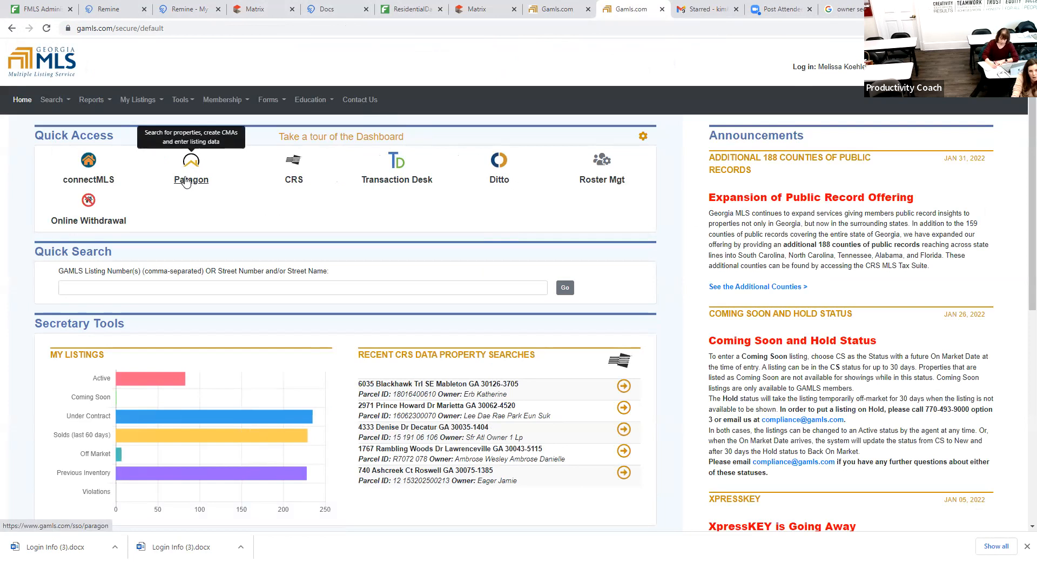
click(186, 180)
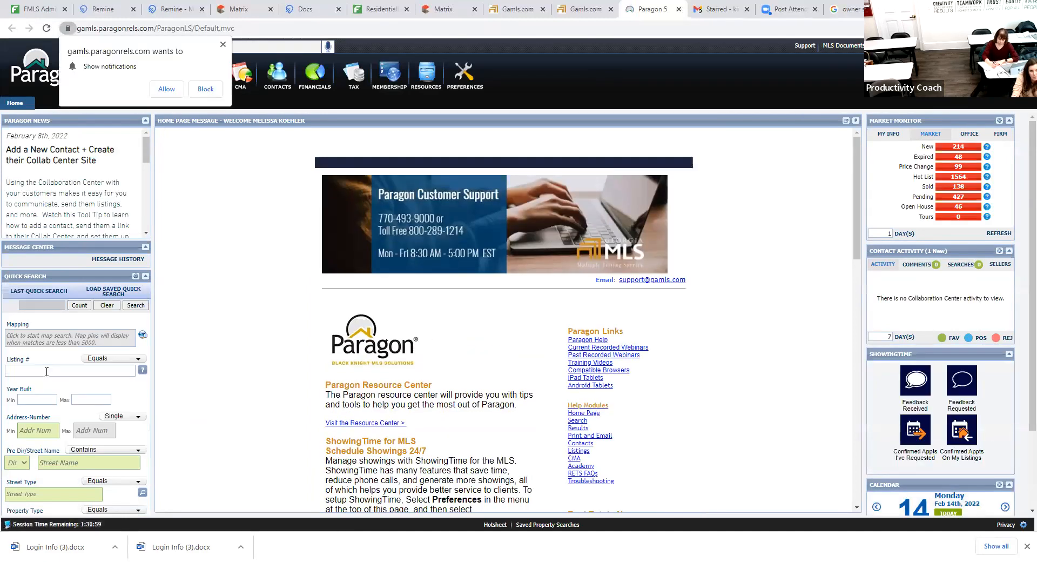
right_click(44, 372)
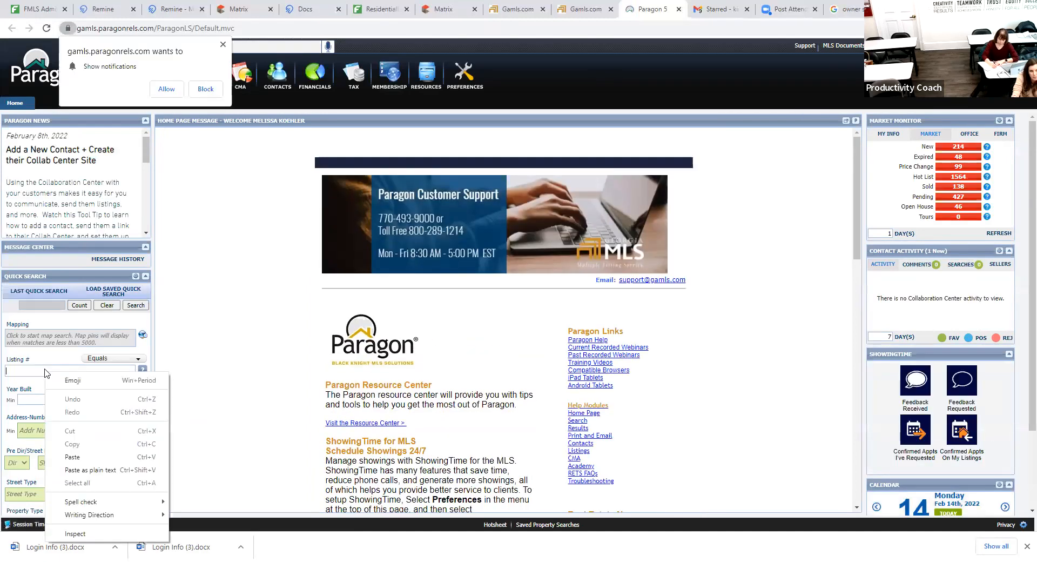
click(73, 457)
key(BackSpace)
key(BackSpace)
key(BackSpace)
key(BackSpace)
key(BackSpace)
key(BackSpace)
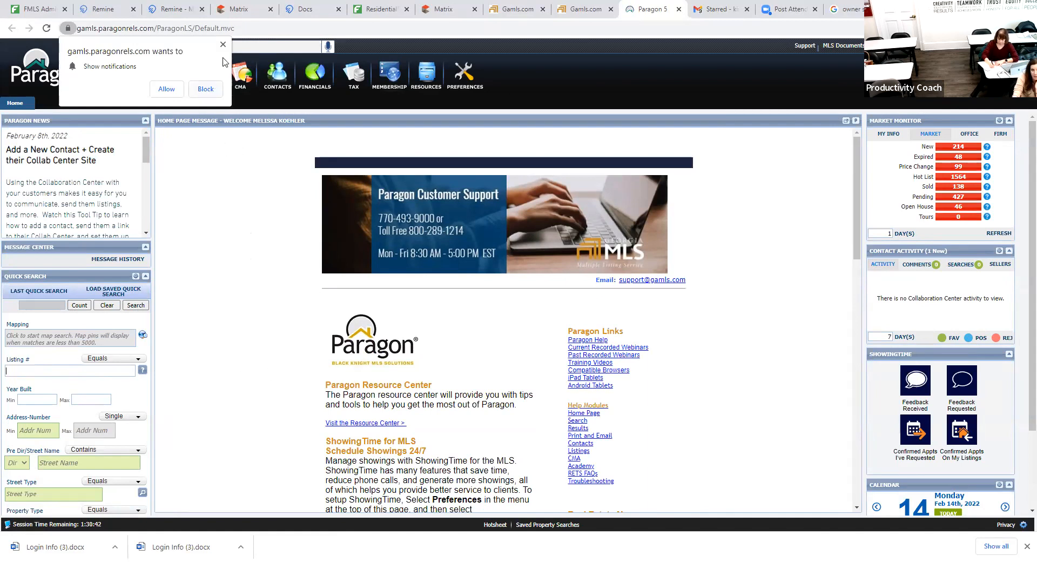
Block Paragon's notification request, list the office's active listings for maintenance and open listing 10001471.
click(214, 91)
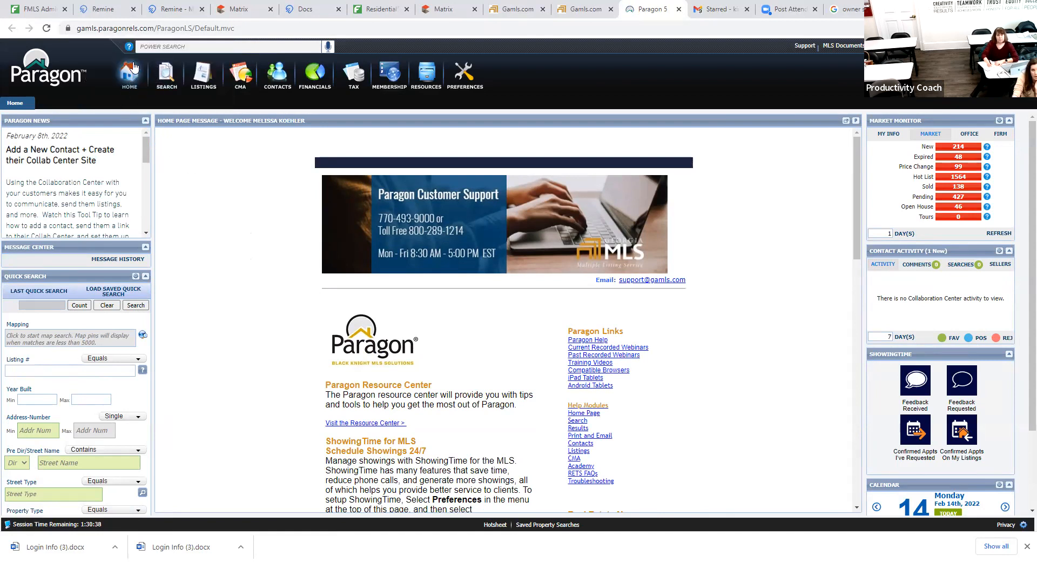
click(203, 82)
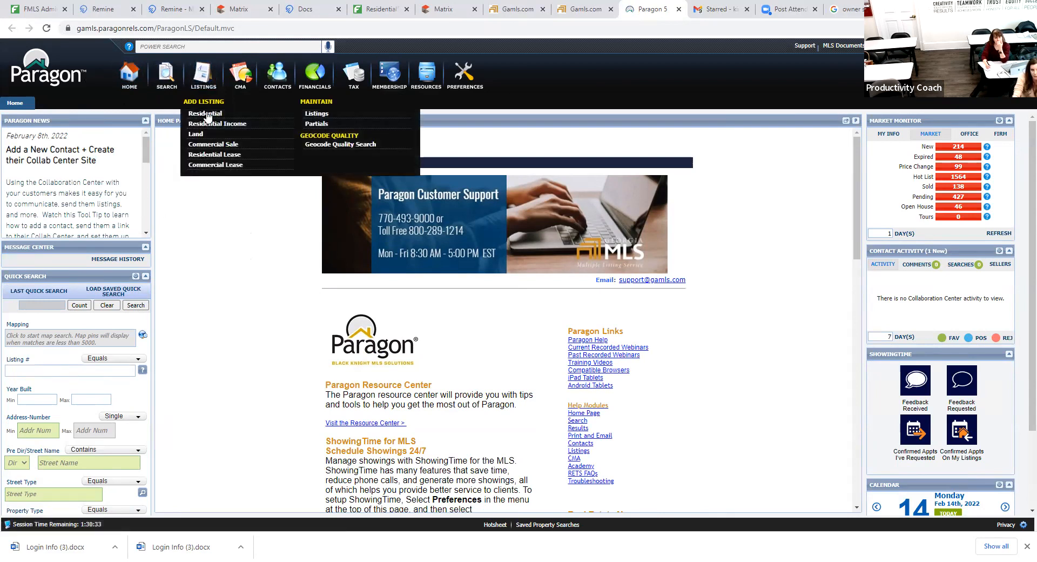
click(316, 114)
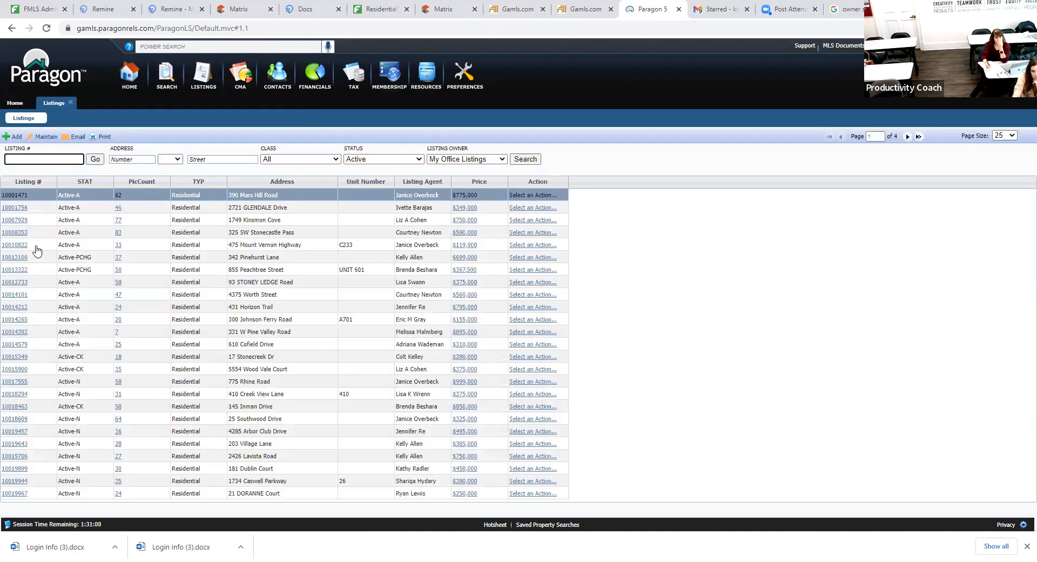
click(14, 198)
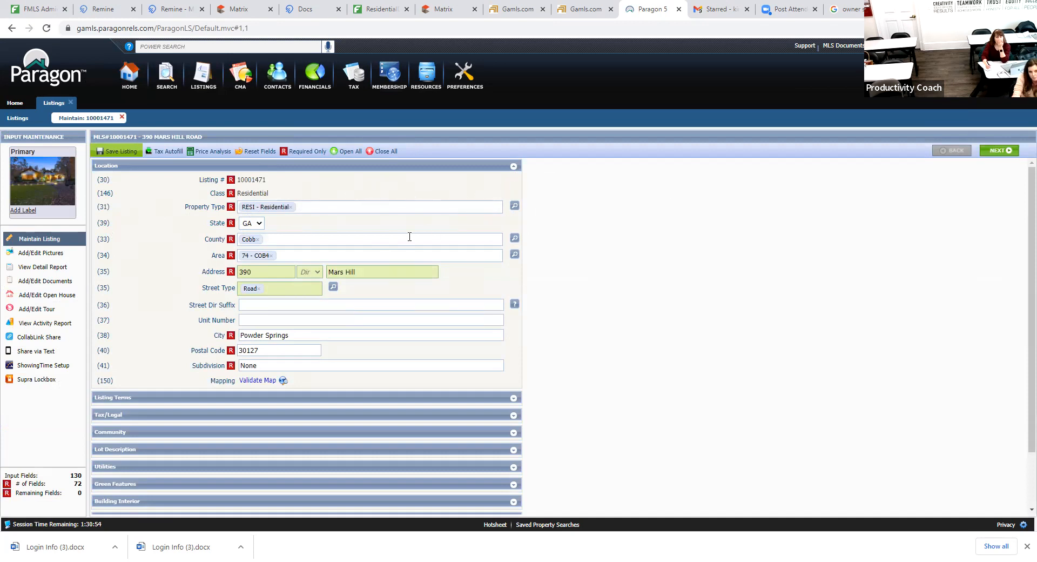
Examine the listing's Location fields and expand its Listing Terms and Sold sections to review their fields.
scroll(542, 318, down, 1)
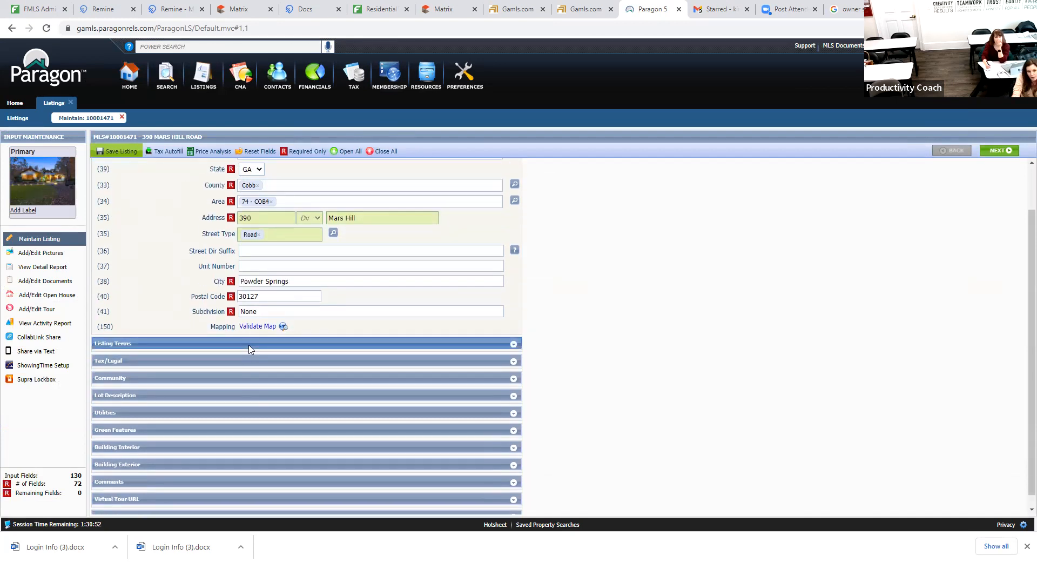
click(250, 346)
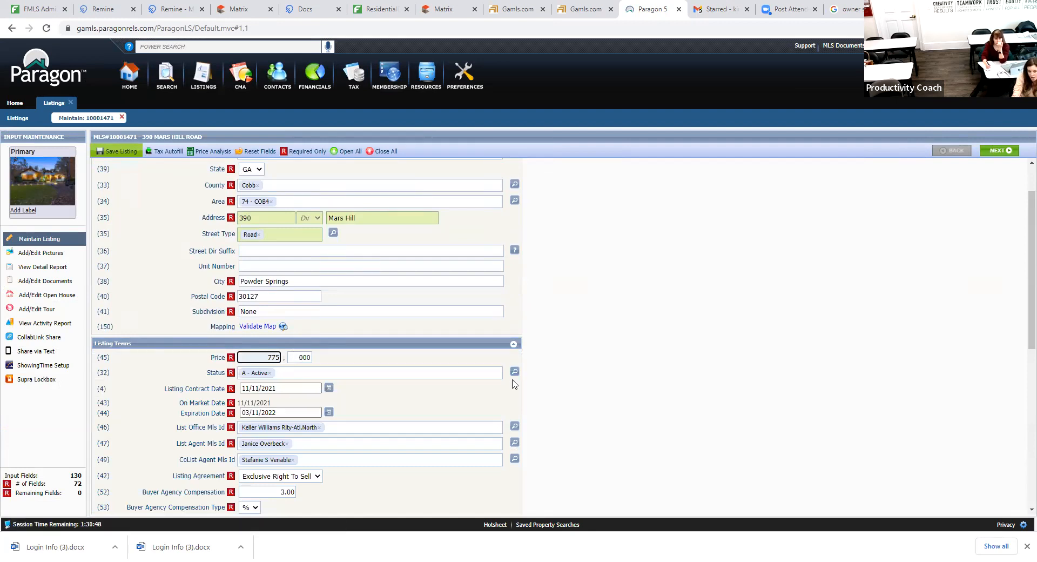
scroll(574, 390, down, 3)
scroll(575, 390, down, 3)
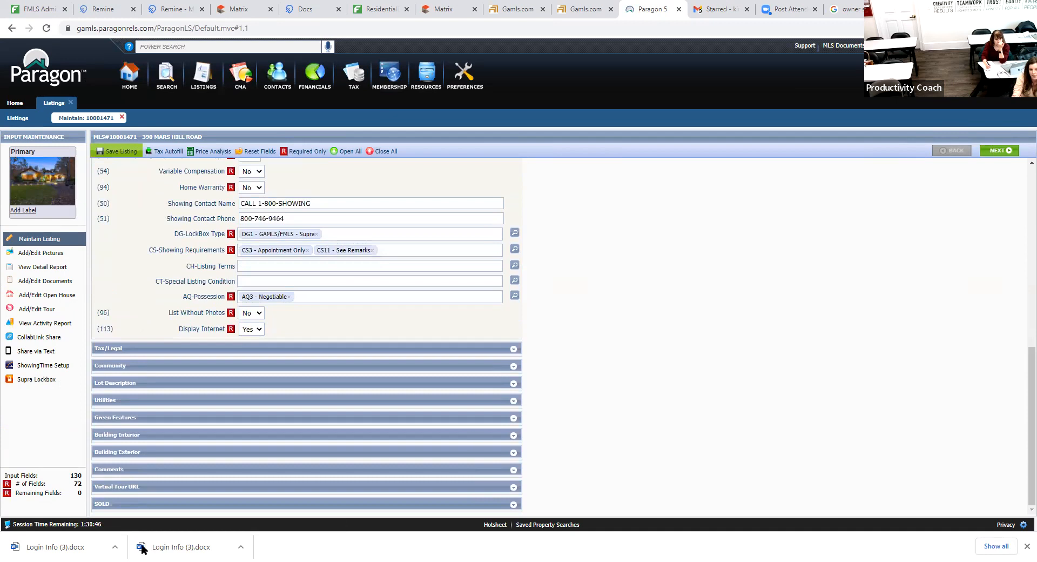
click(257, 504)
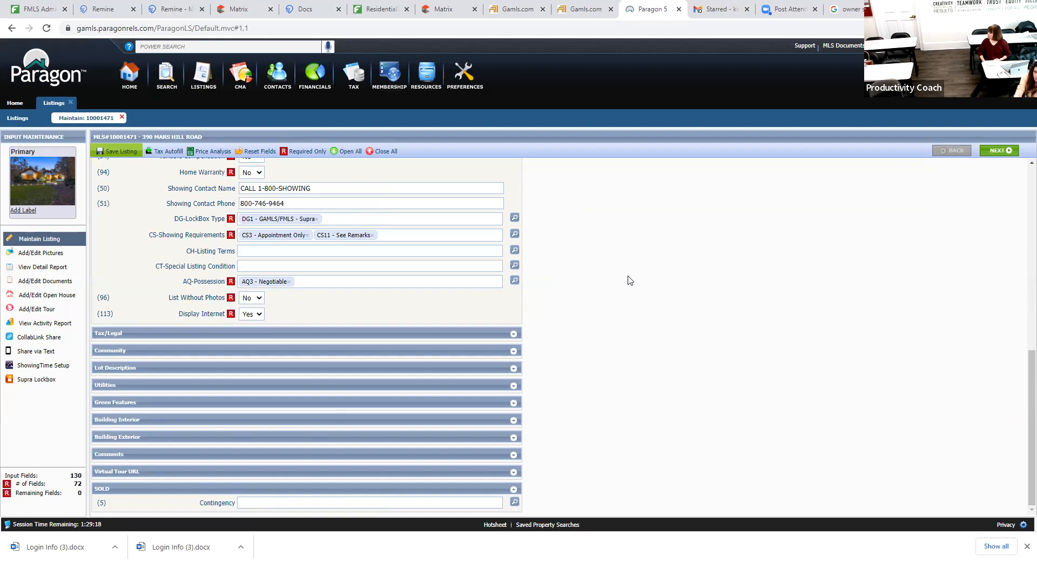
Switch to the FMLS site, launch Matrix, skip the auto-save recovery and open the Add/Edit listing input page.
click(28, 12)
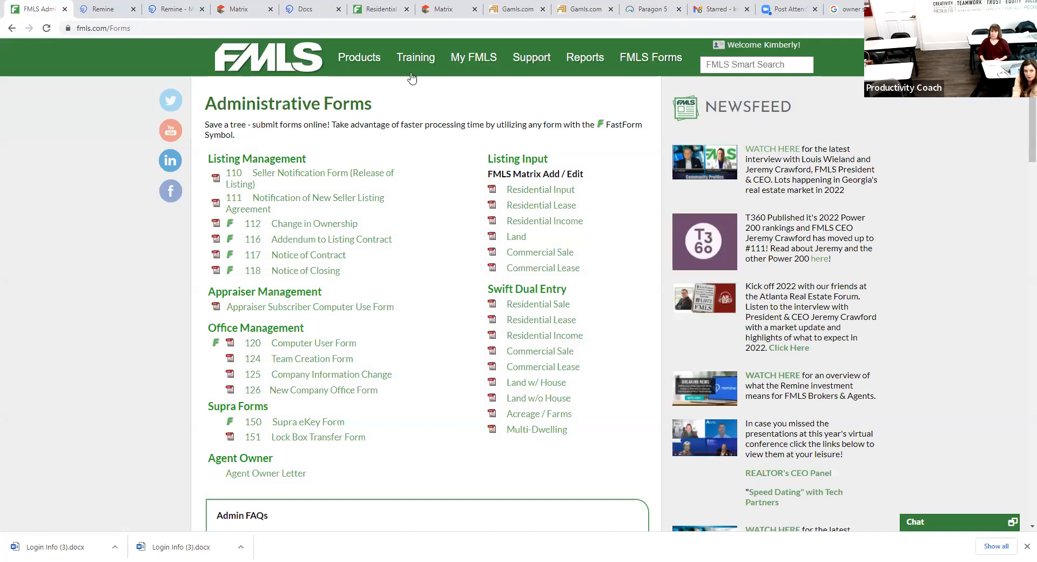
mouse_move(359, 59)
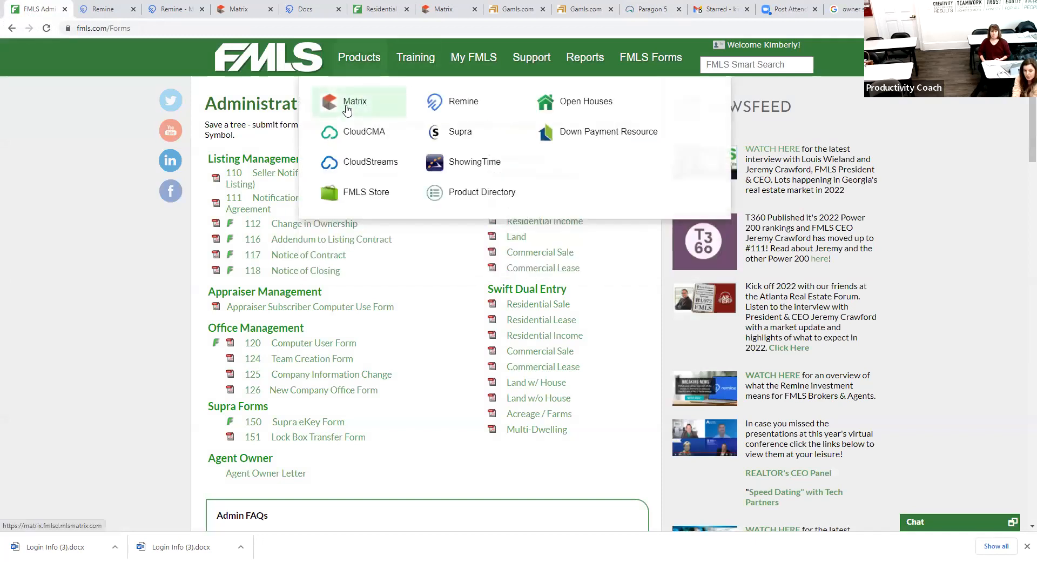
click(349, 105)
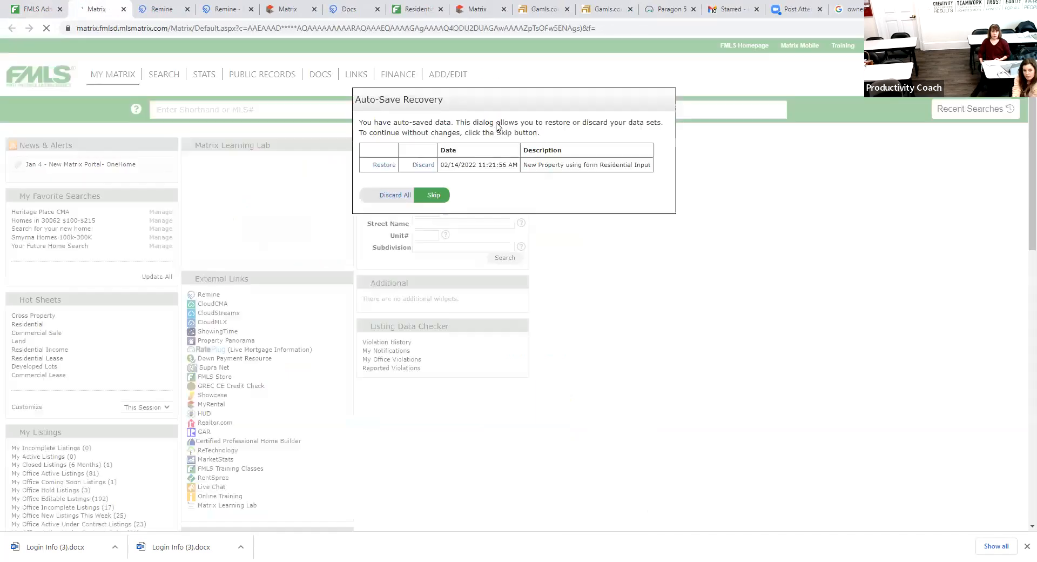
click(431, 195)
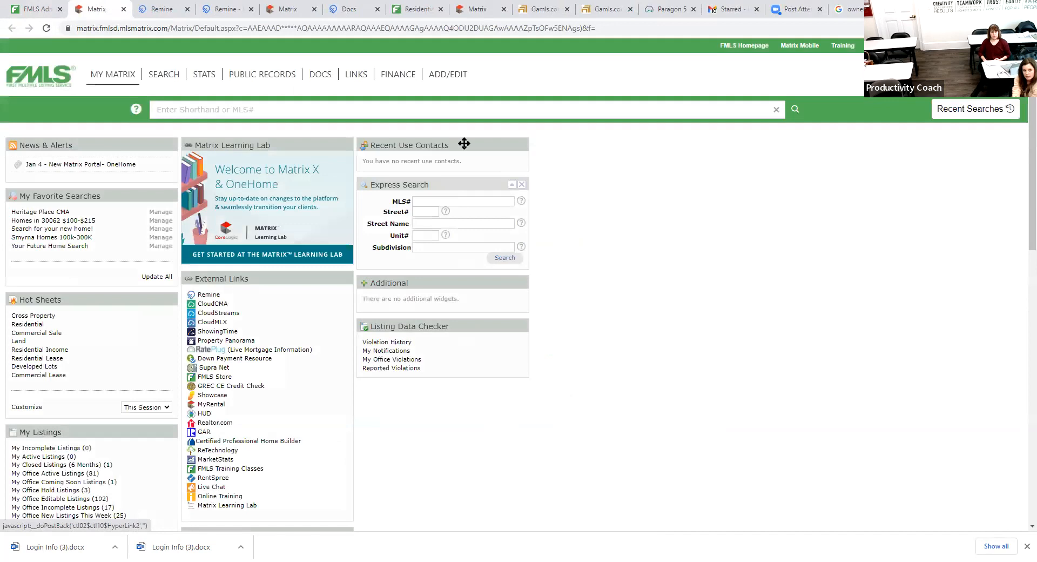
drag(453, 77, 538, 109)
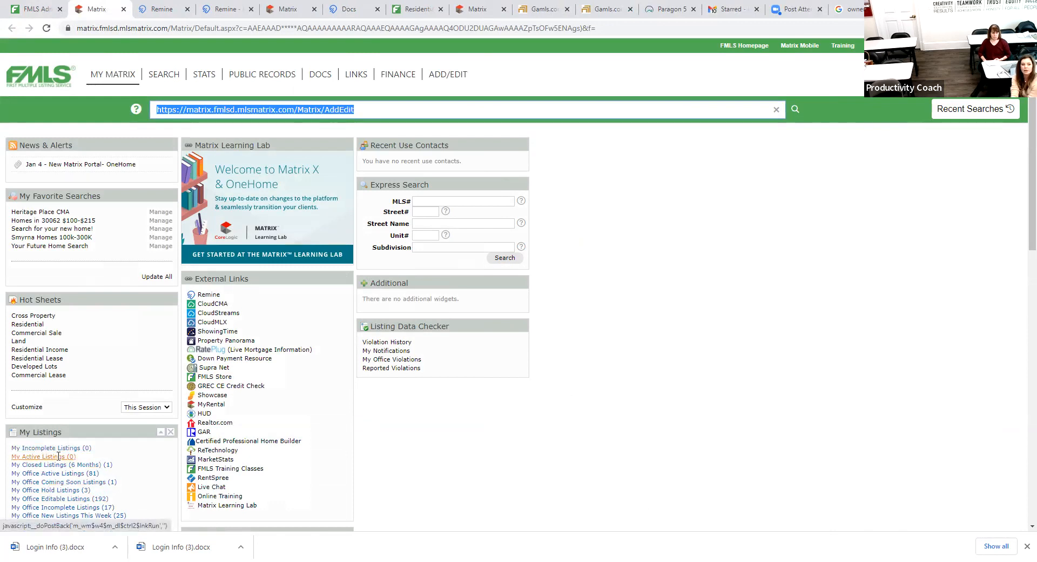
click(452, 74)
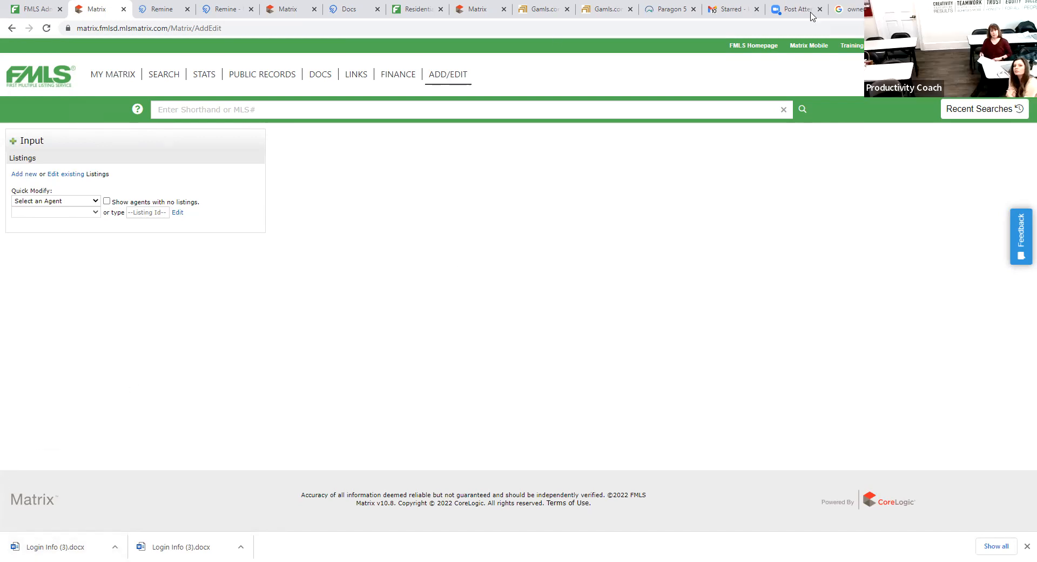
Switch back to listing 10001471 in Paragon.
click(670, 9)
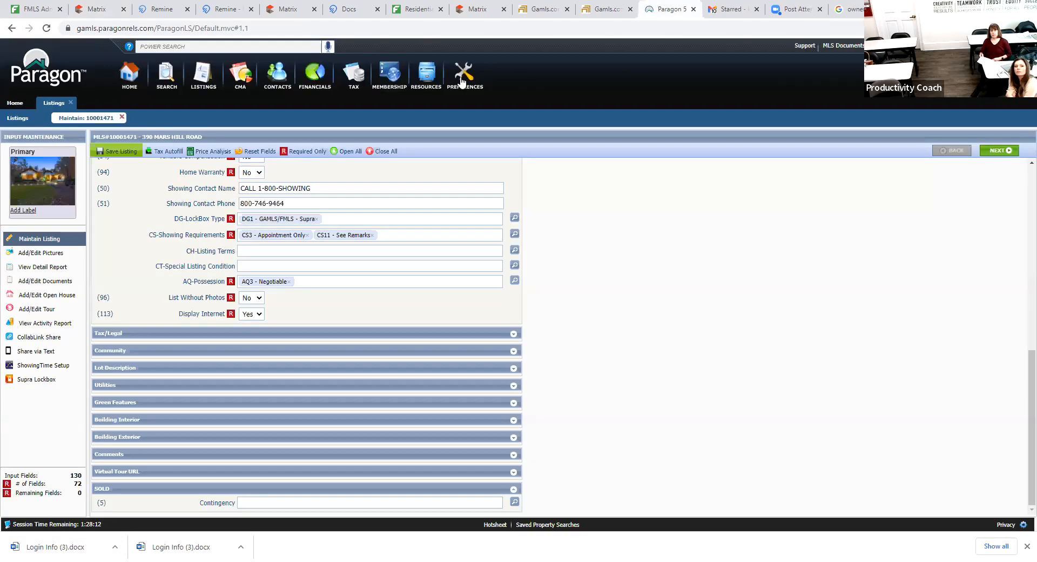